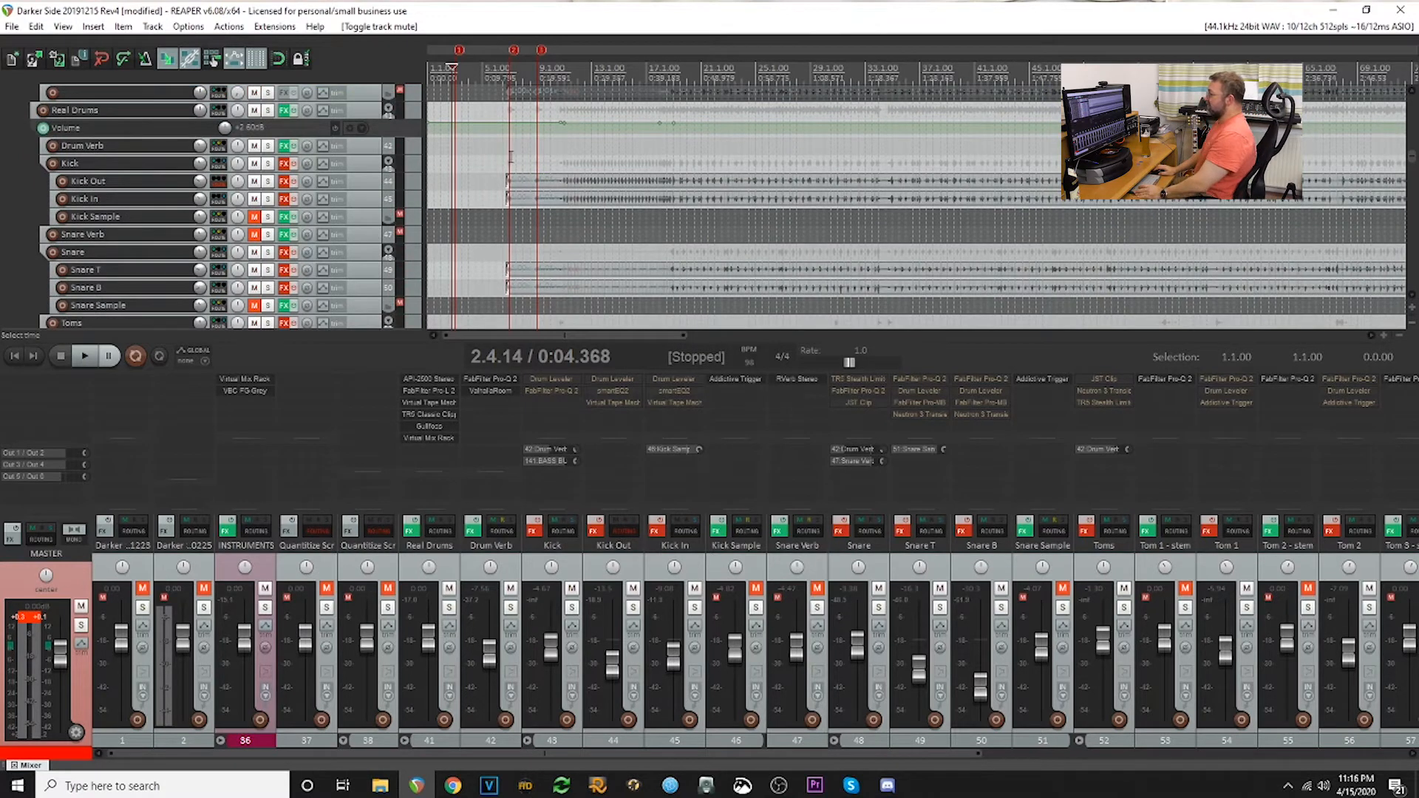
- Examine the real drum tracks on the timeline around bar 7, along with the quantize scratch tracks above them
click(510, 157)
scroll(553, 289, up, 2)
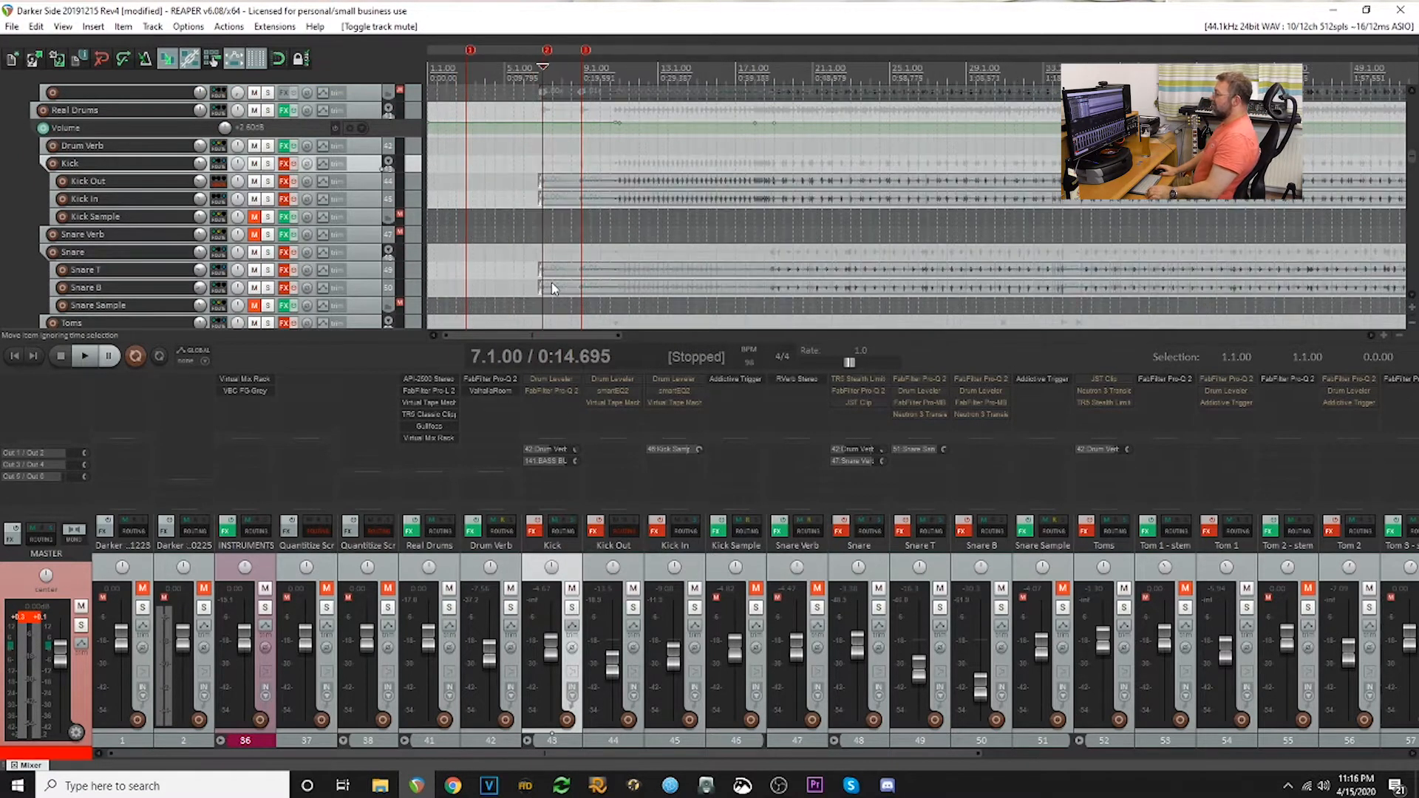
scroll(553, 289, up, 2)
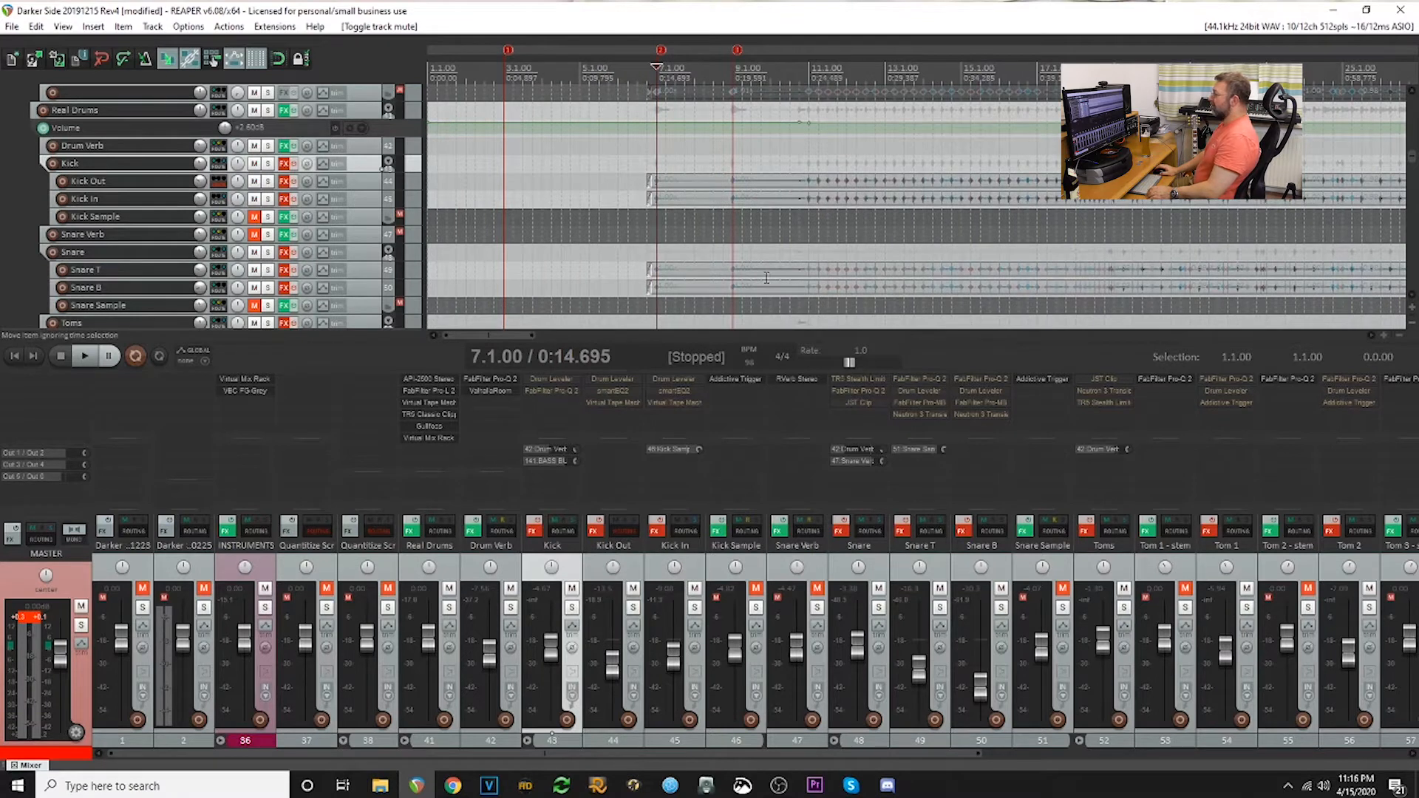
scroll(748, 258, down, 4)
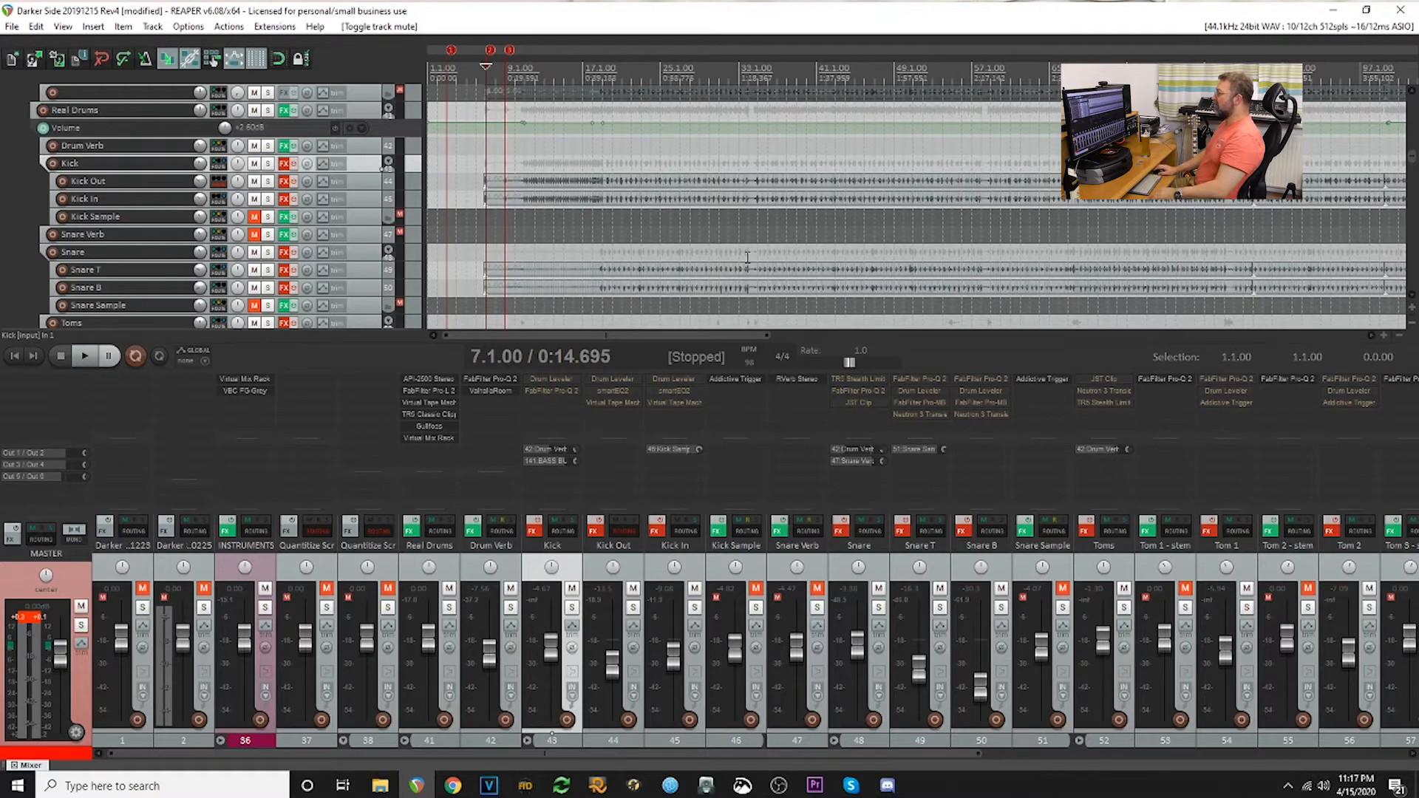
scroll(682, 272, up, 4)
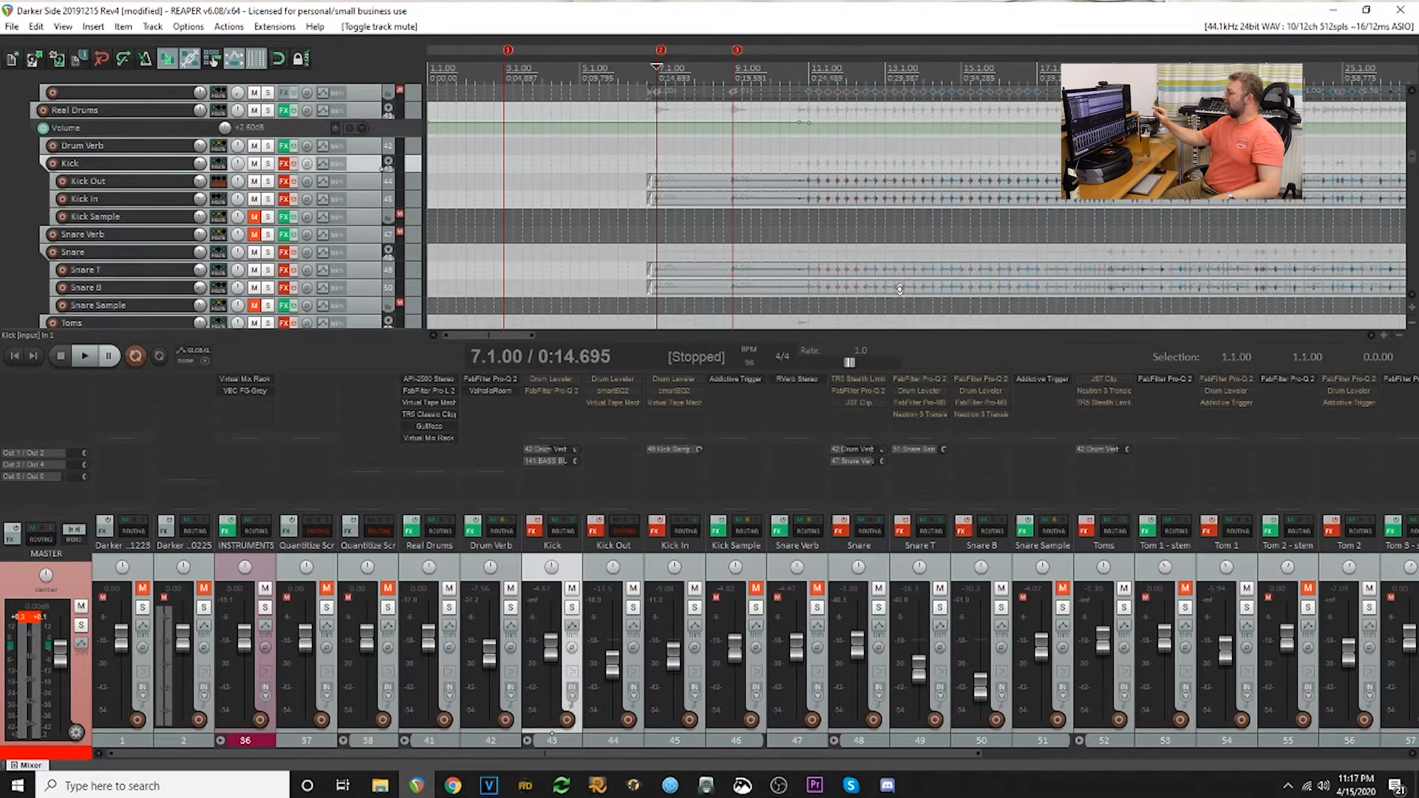
scroll(594, 208, up, 2)
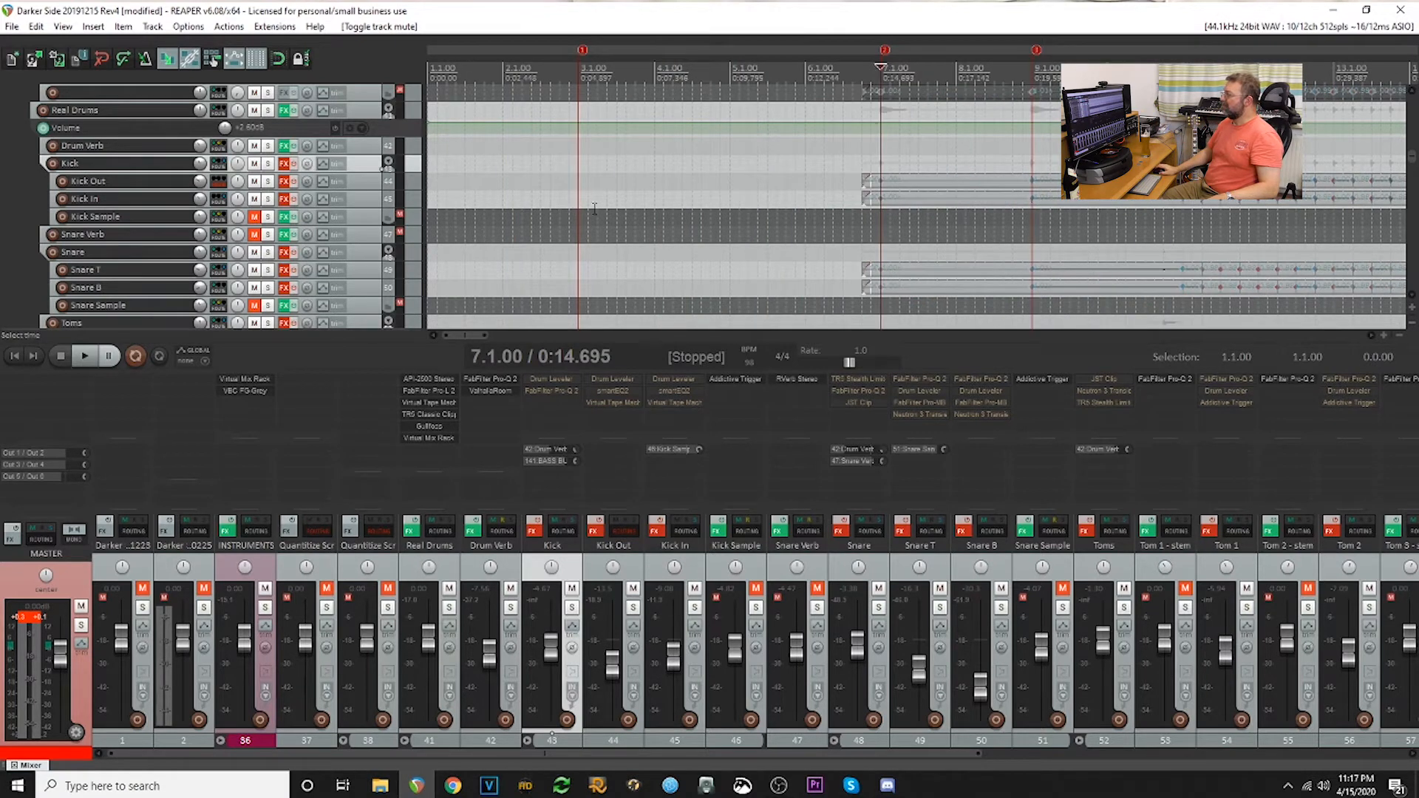
drag(1411, 162, 1411, 154)
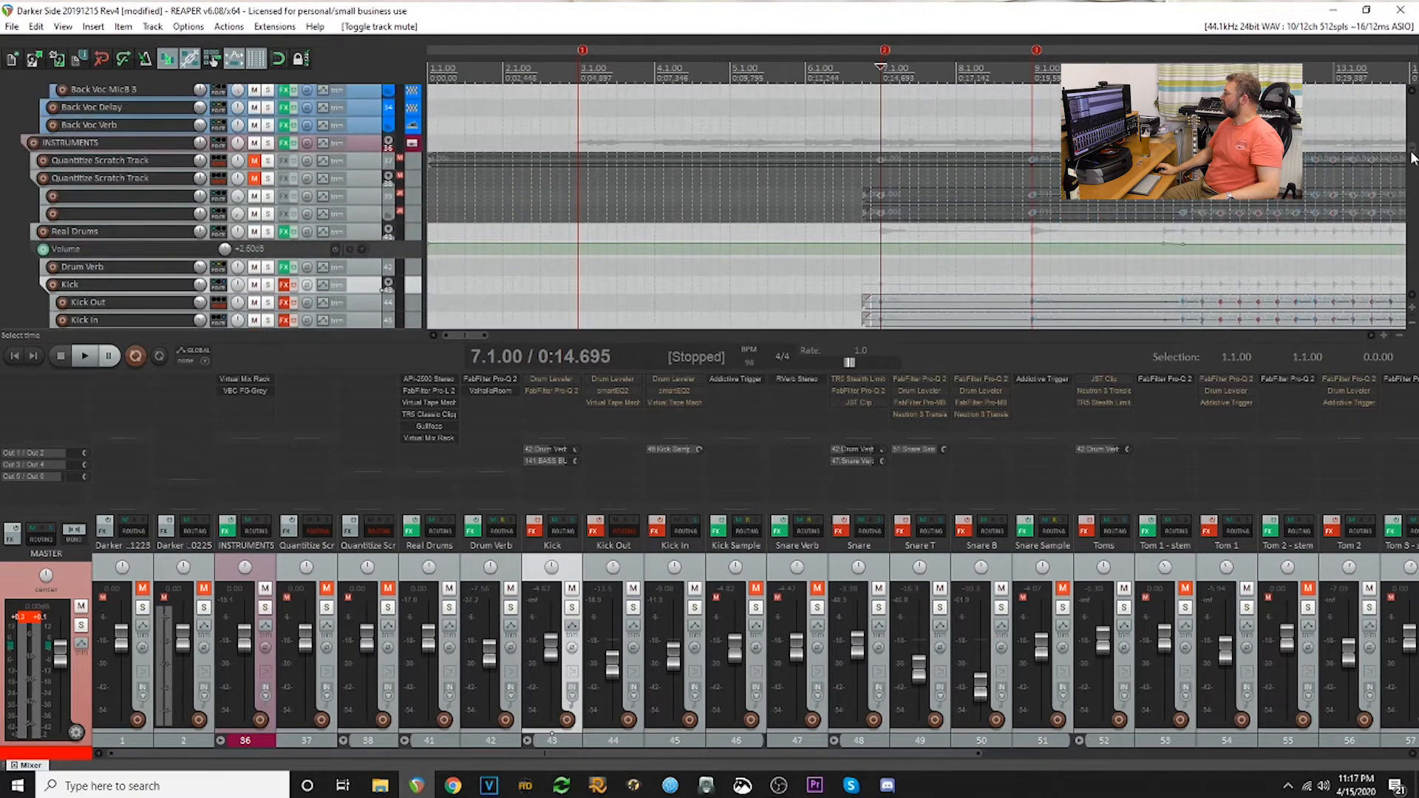
scroll(1150, 212, down, 1)
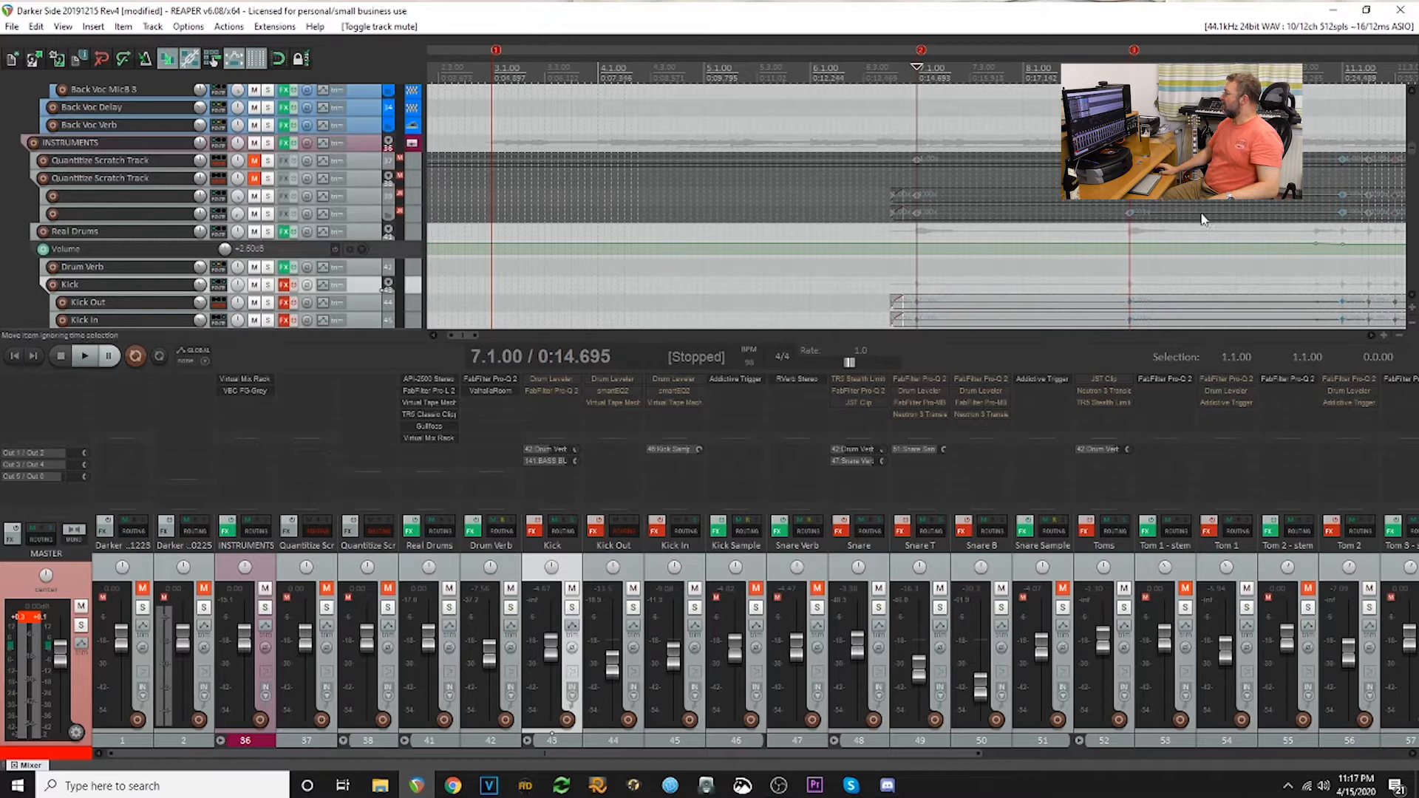
scroll(1150, 212, down, 1)
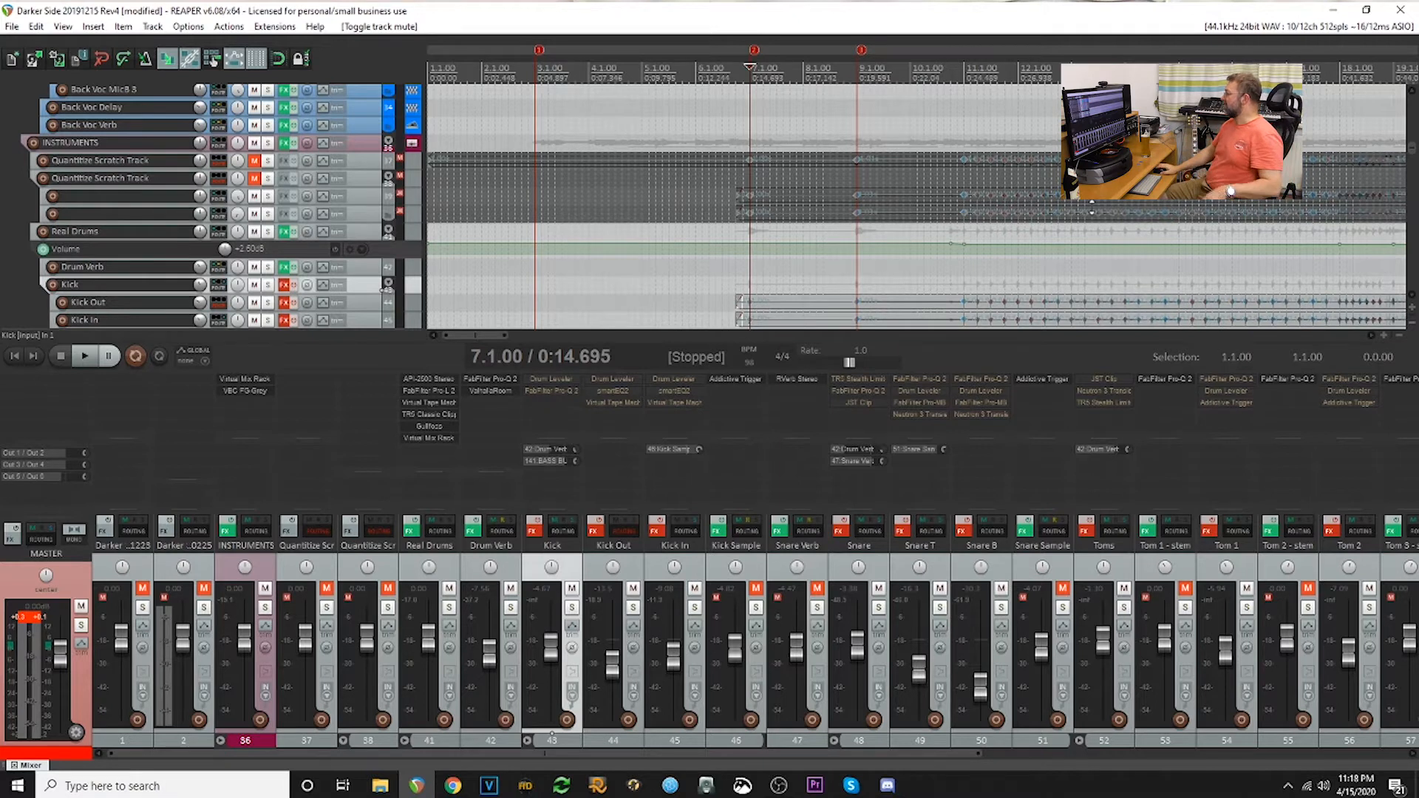
scroll(1092, 207, down, 2)
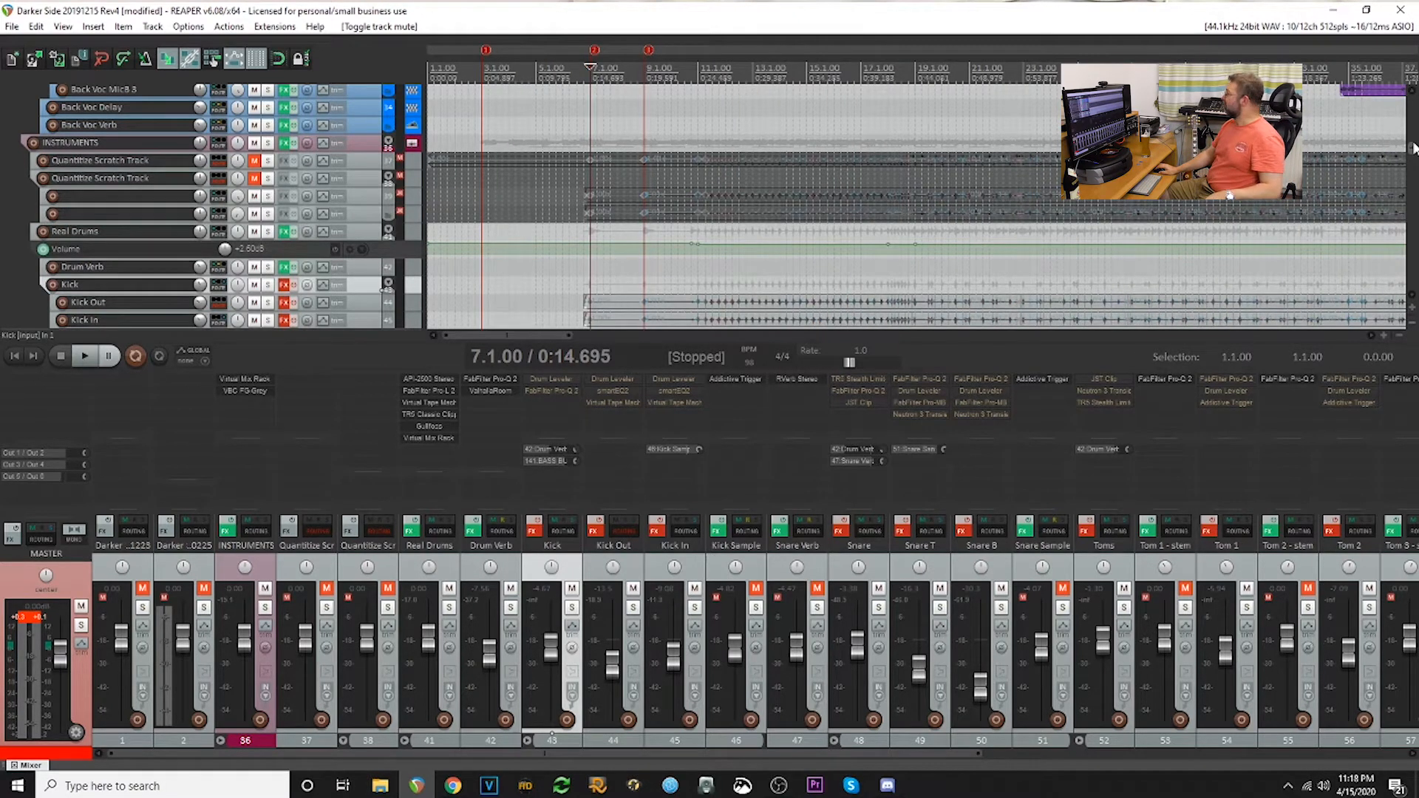
scroll(1413, 150, down, 2)
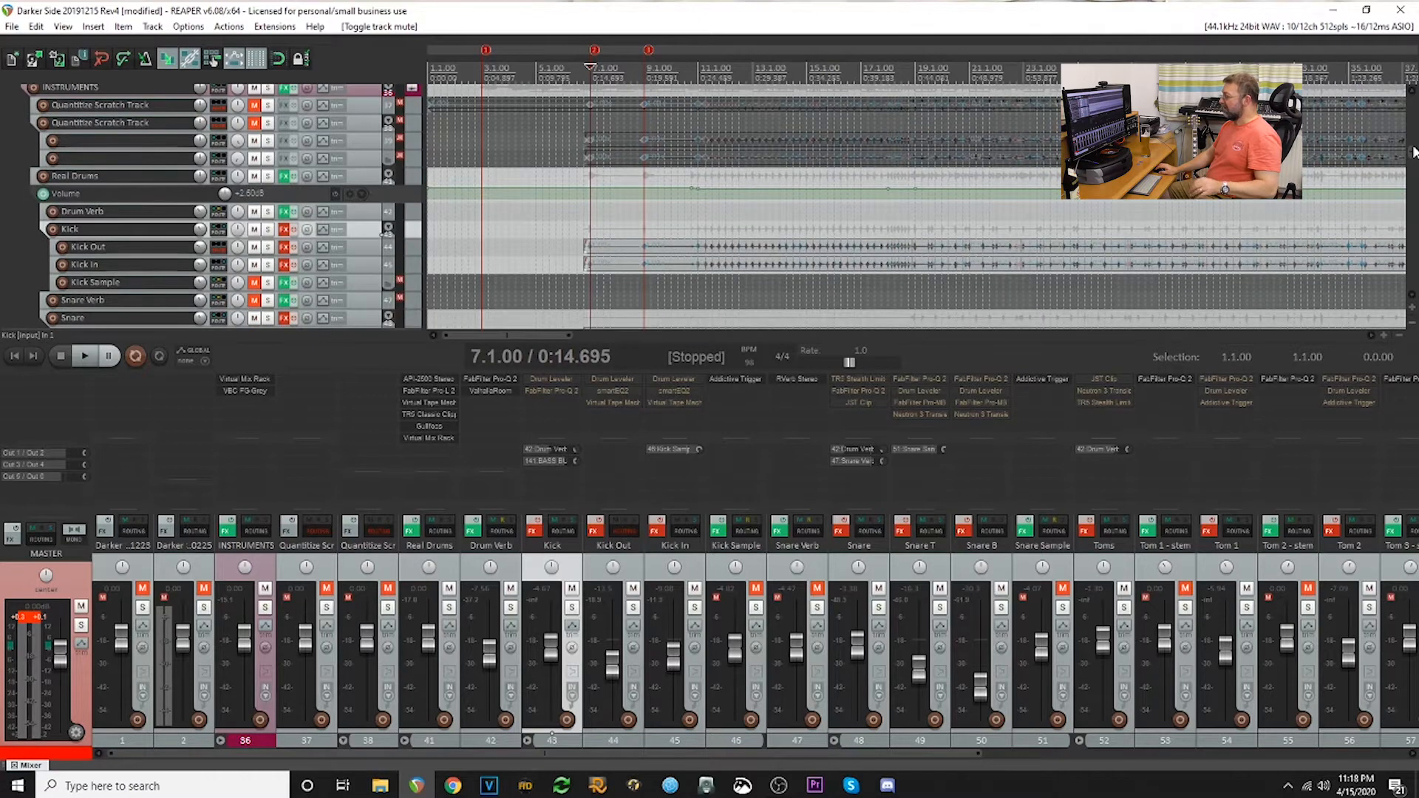
scroll(1413, 152, down, 2)
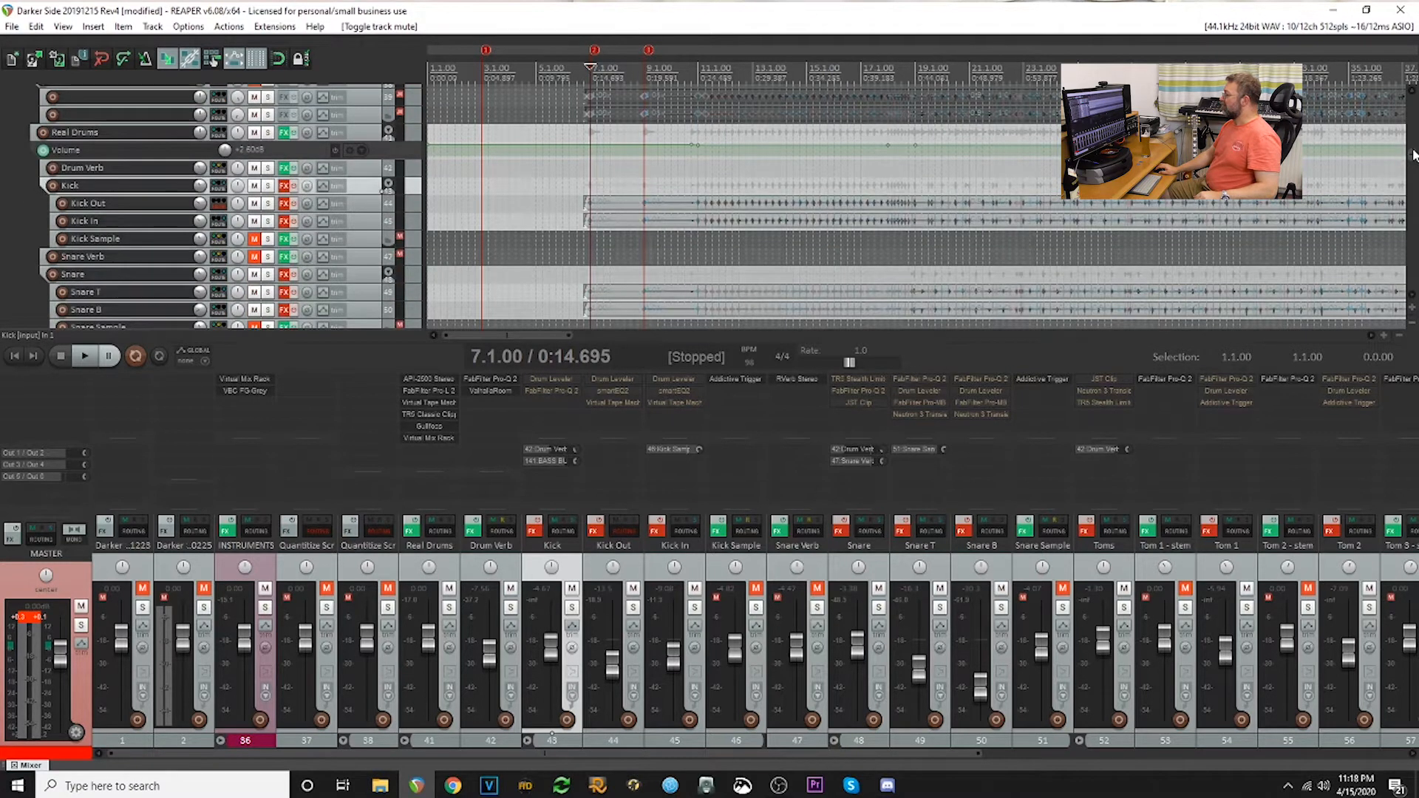
- Bypass the effects on the Real Drums track and mute the Drum Verb track
scroll(1414, 154, down, 1)
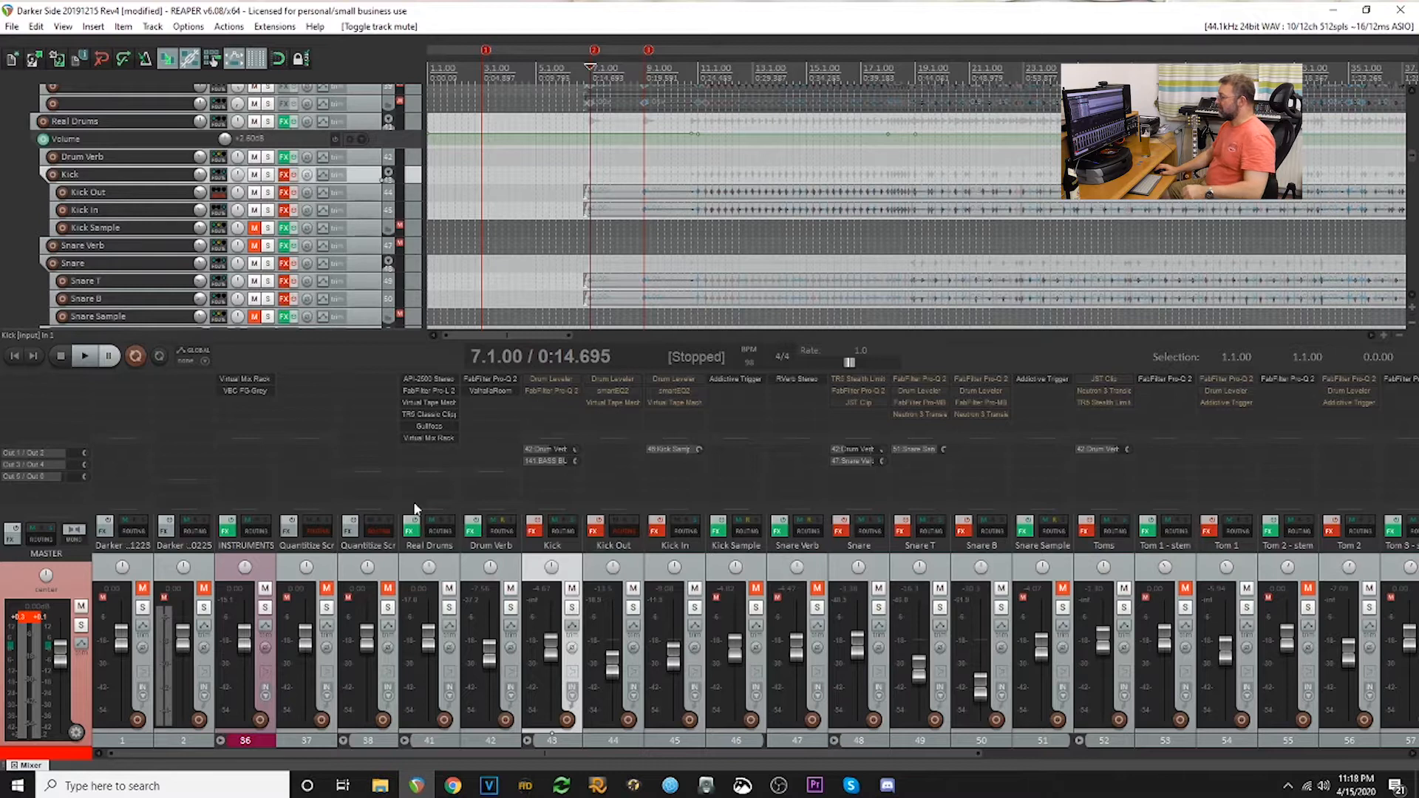
click(510, 588)
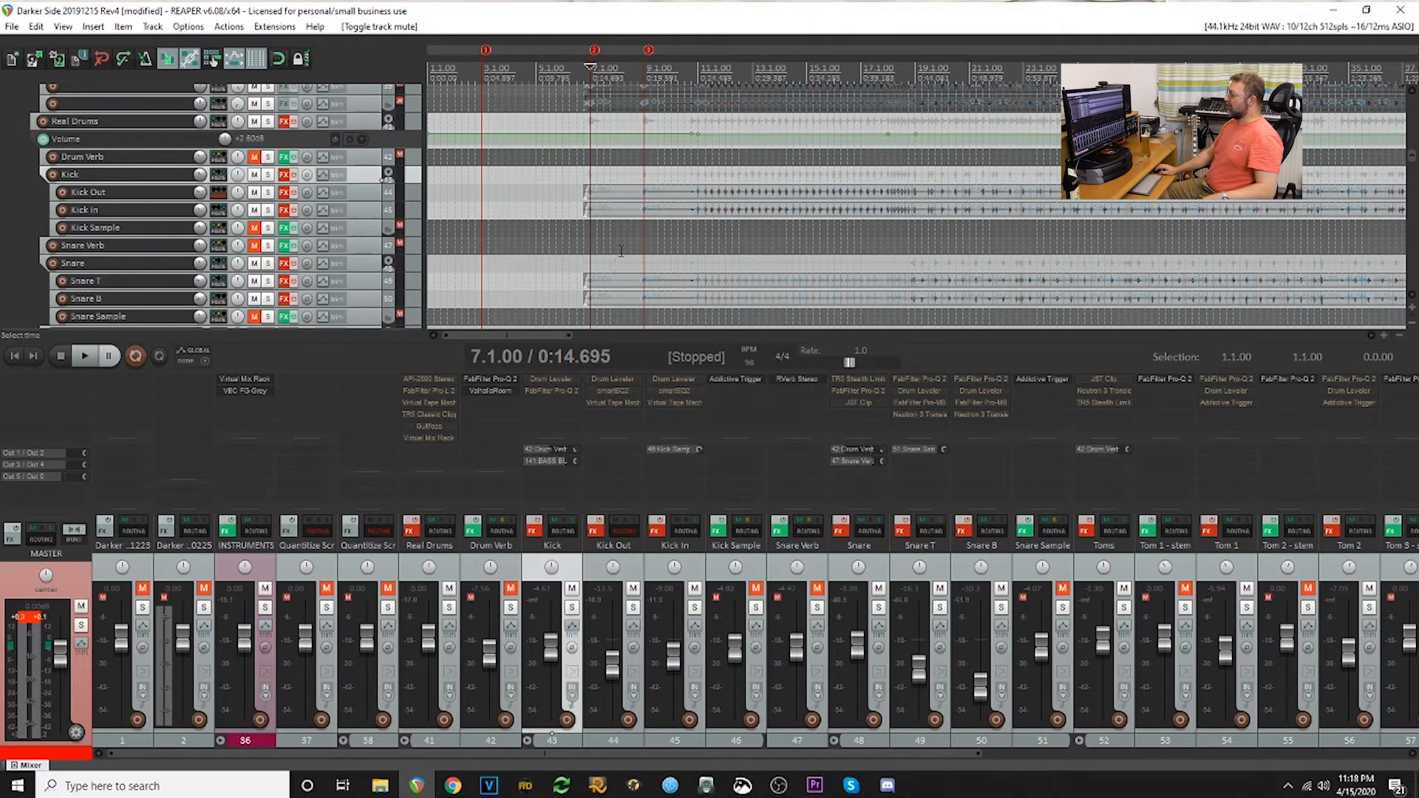
- Play the project from about bar 11 and solo the Real Drums track
click(699, 240)
click(85, 355)
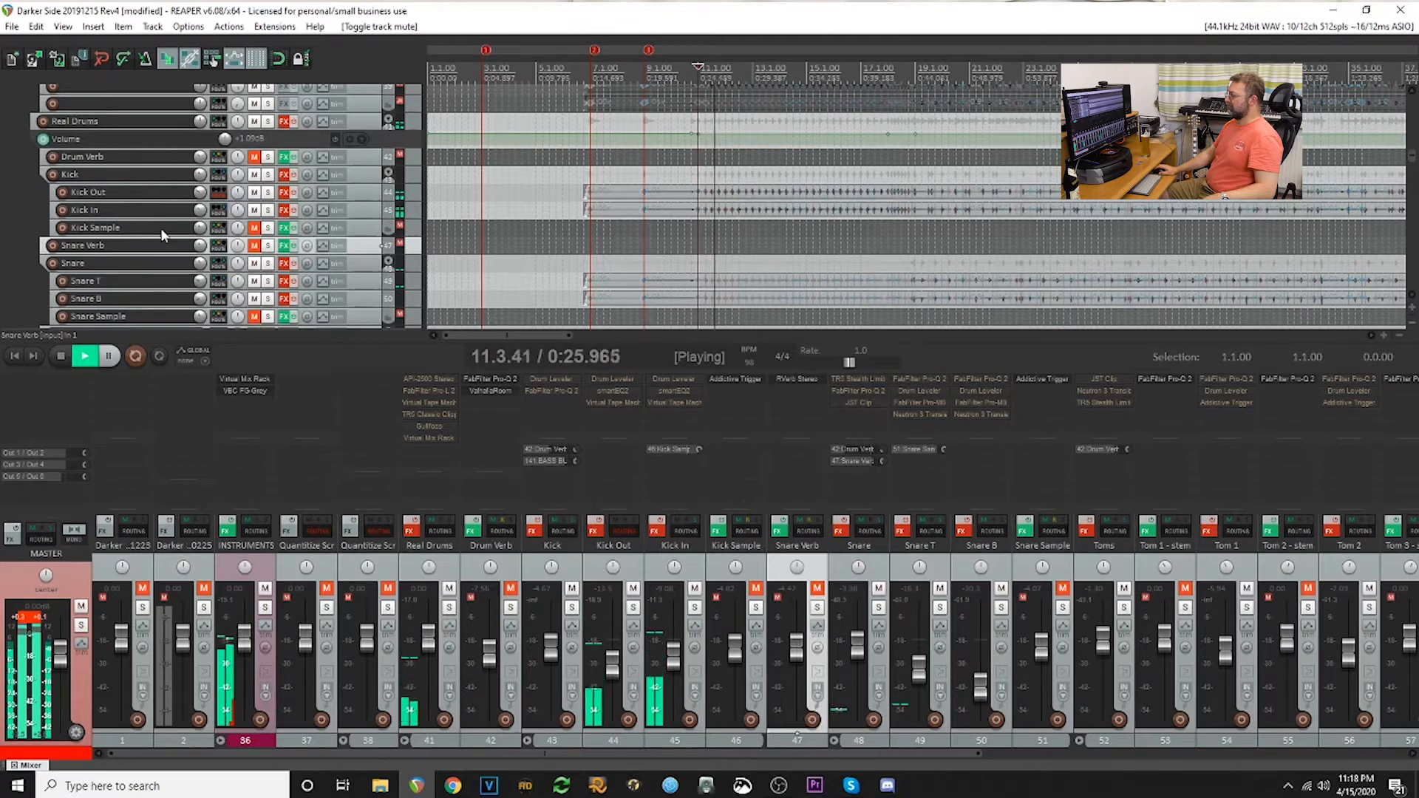
click(448, 607)
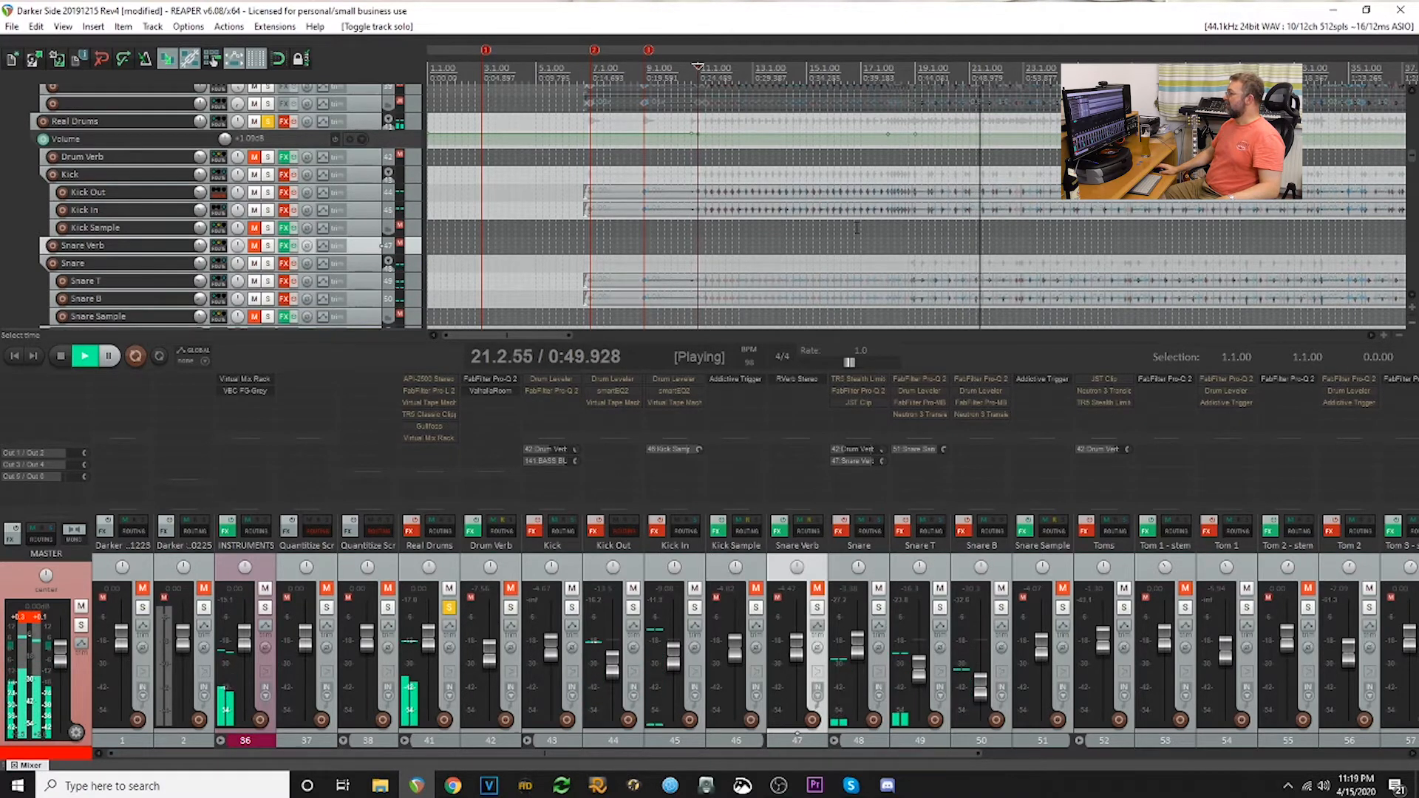
- Enable the effects on the Kick Out and Kick In tracks while the drums play
scroll(857, 227, down, 2)
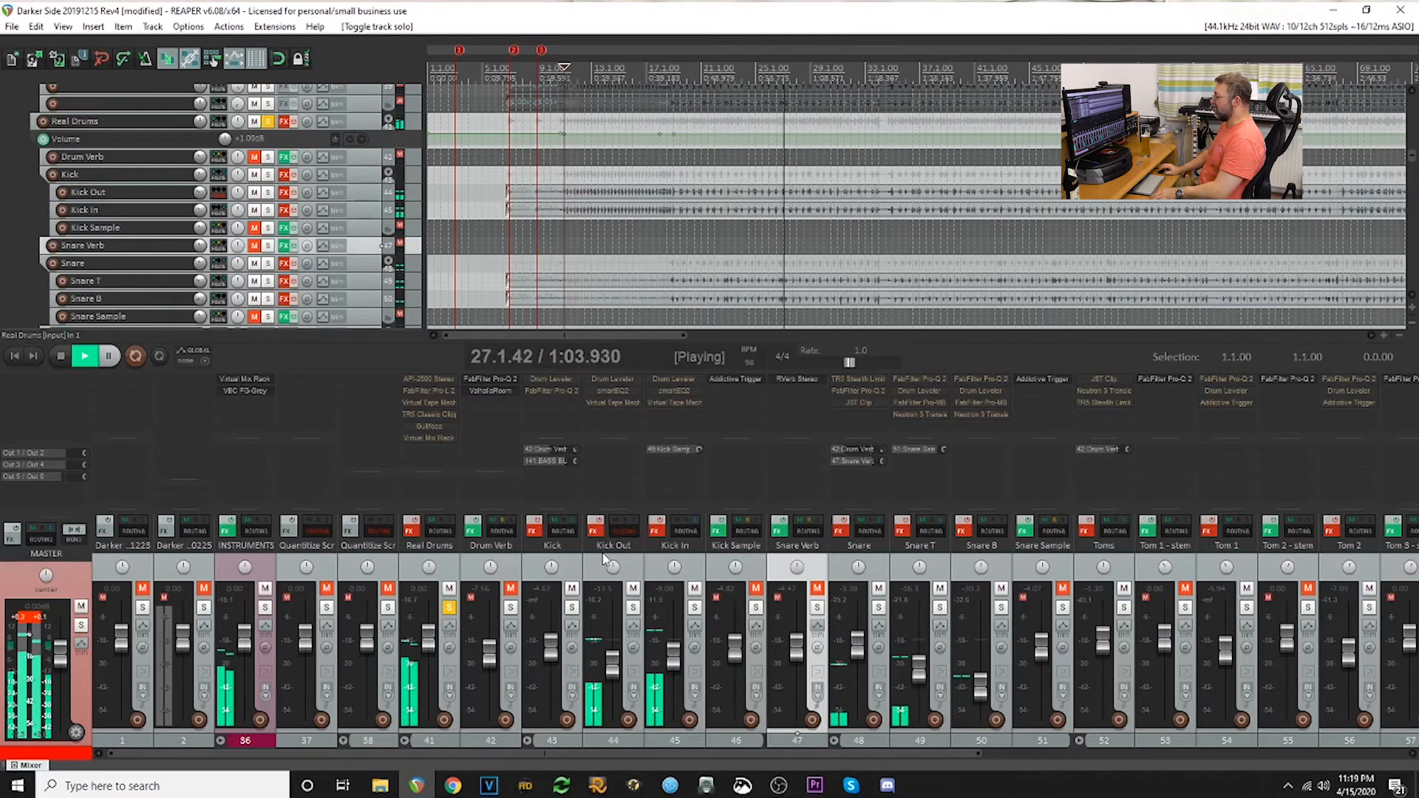
click(600, 529)
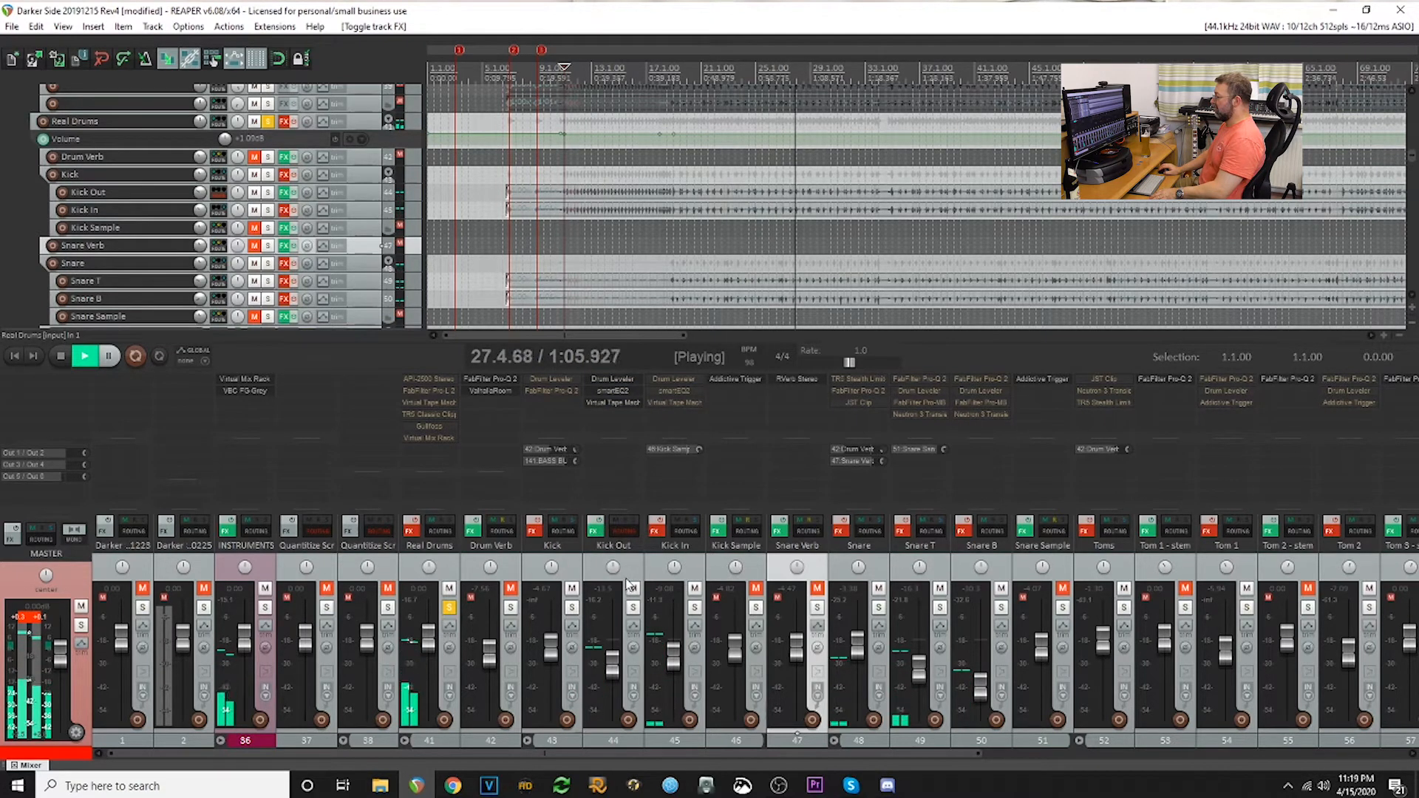
click(655, 530)
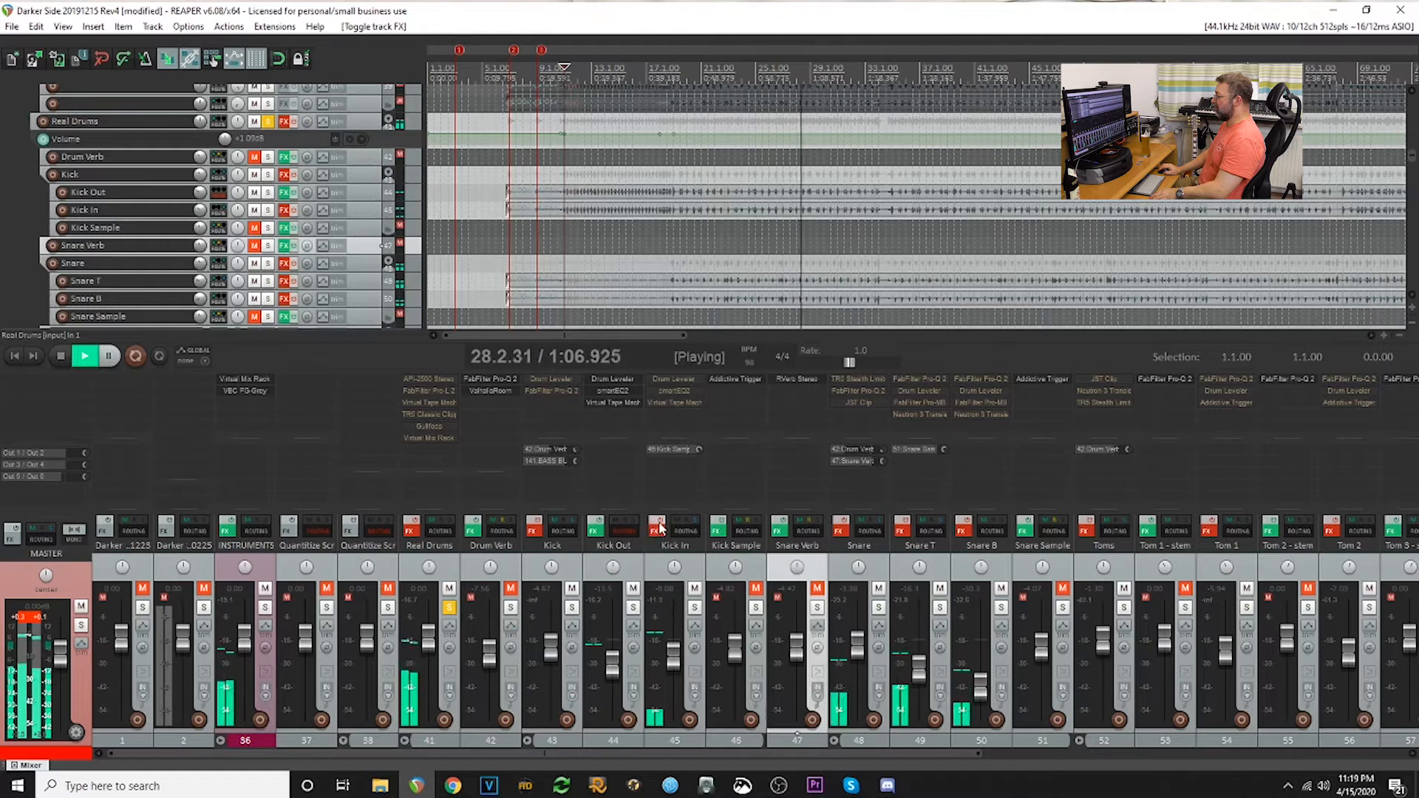
- Inspect the Drum Leveler settings and its gain activity on the Kick Out track, closing the plugin window when done
click(618, 378)
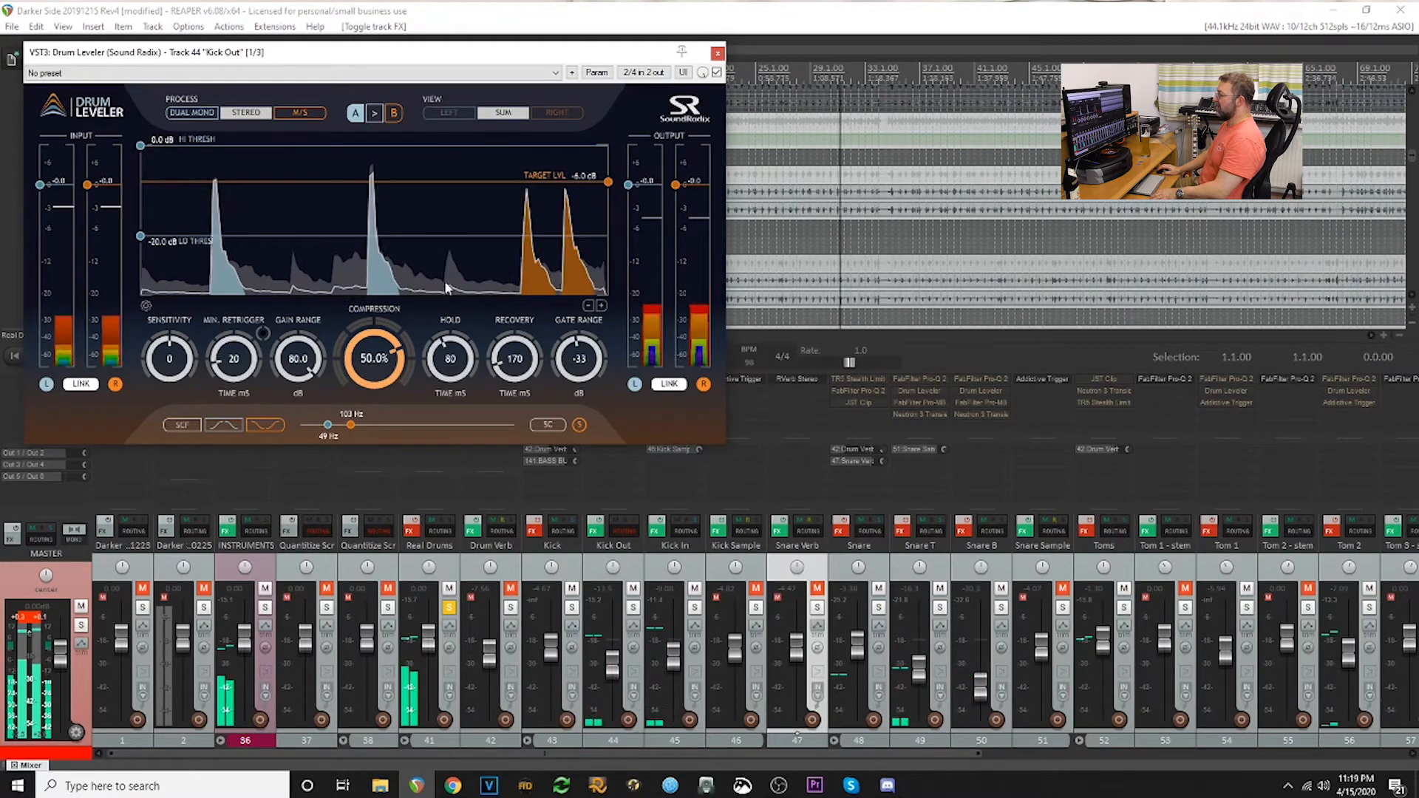
click(717, 53)
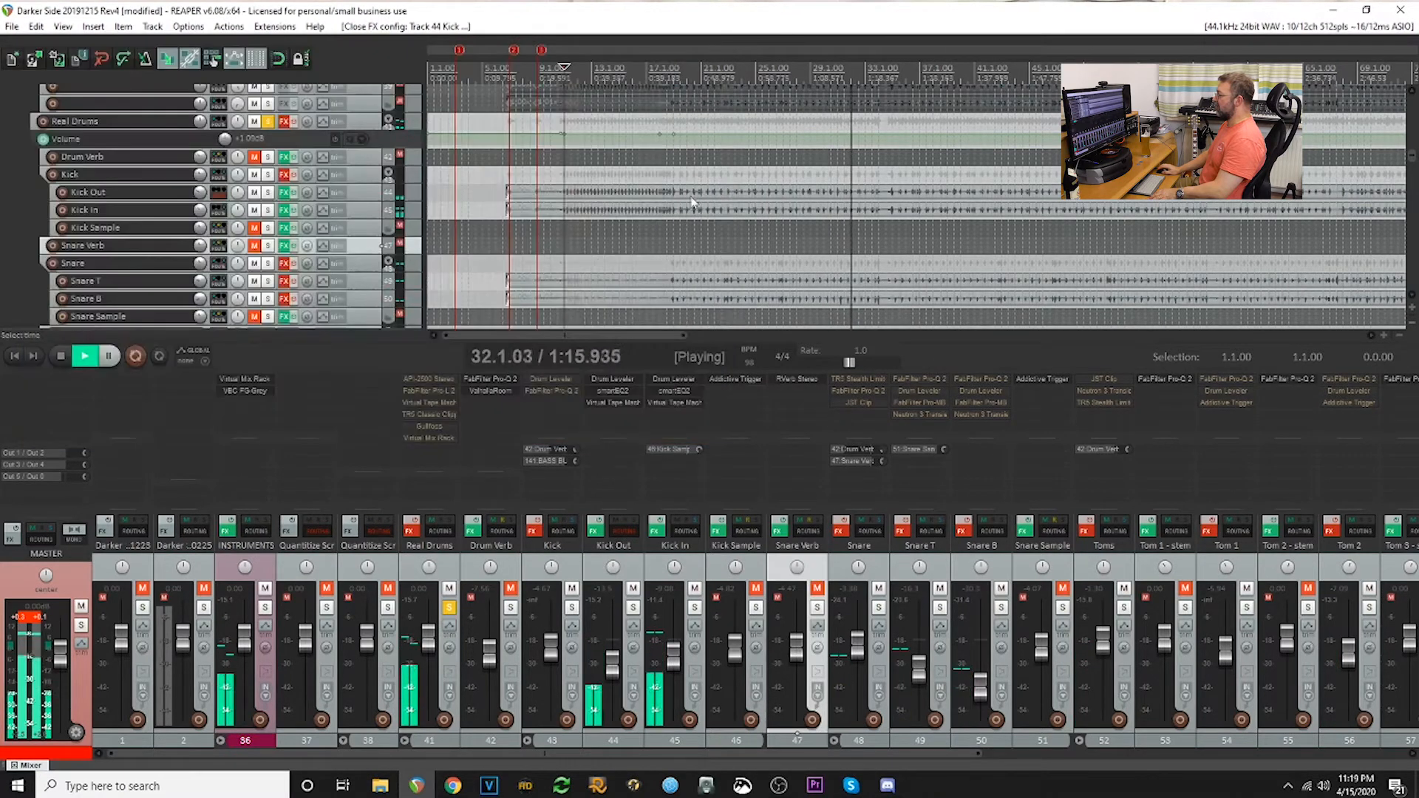
click(617, 379)
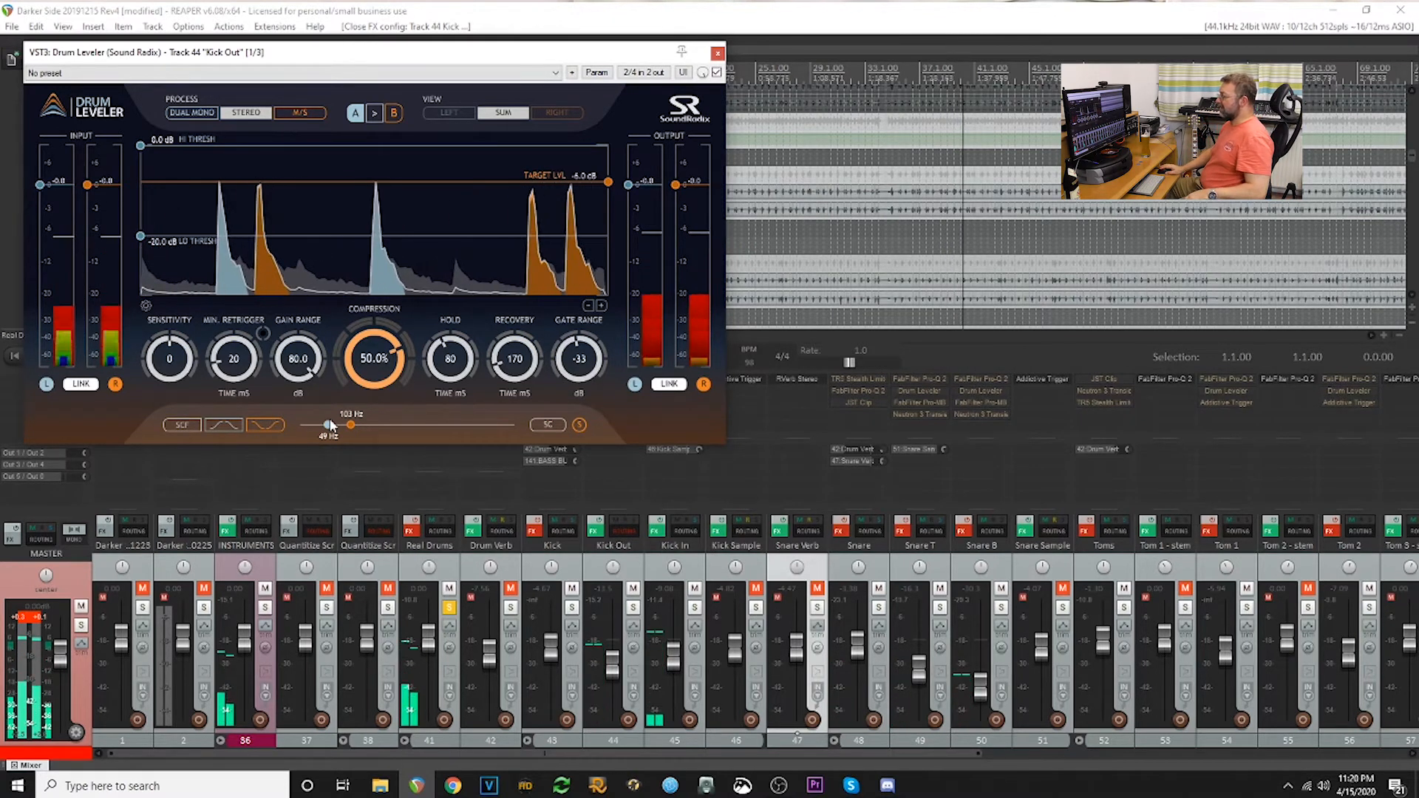
click(717, 53)
- Audition the Kick and Kick Out tracks in solo, and take both out of solo again
click(571, 607)
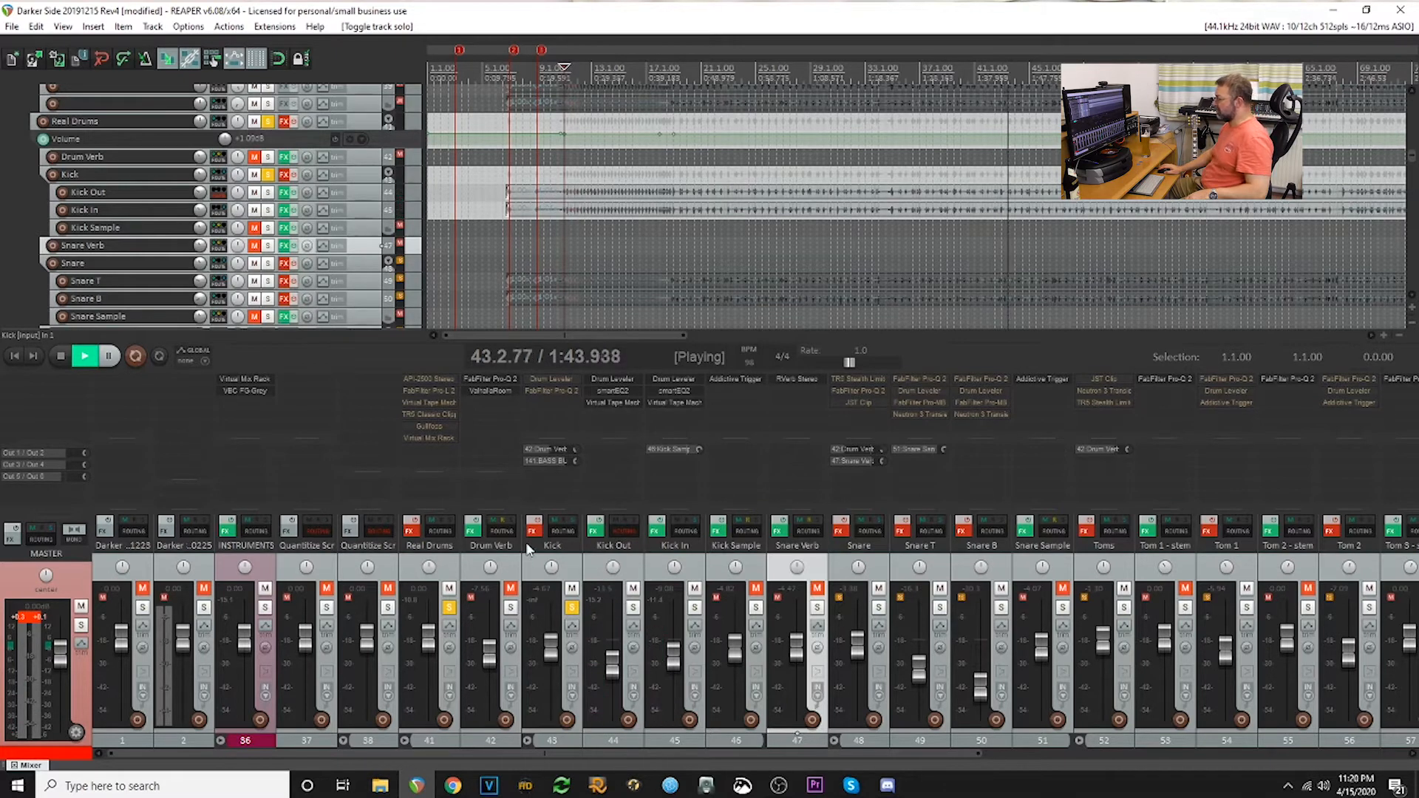
click(633, 607)
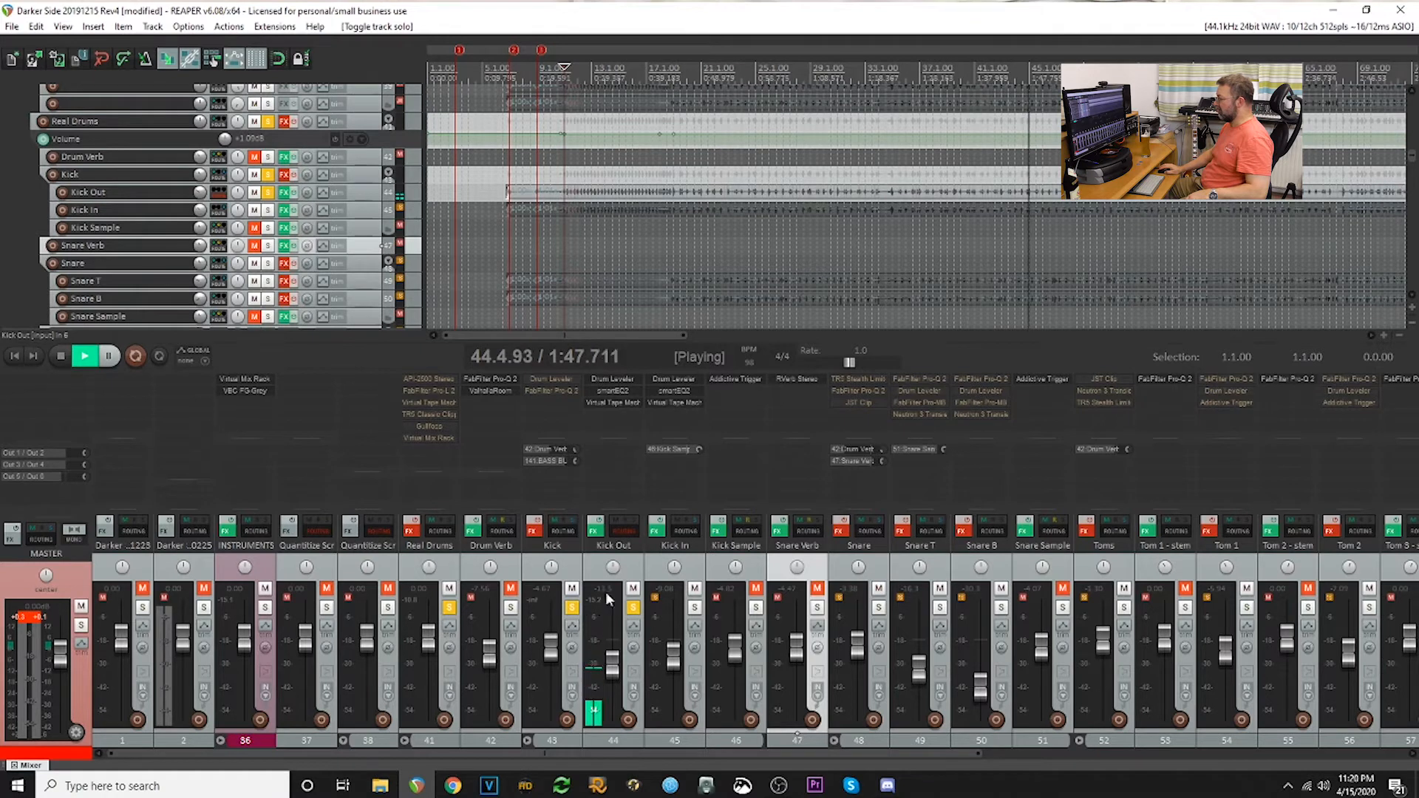
click(572, 608)
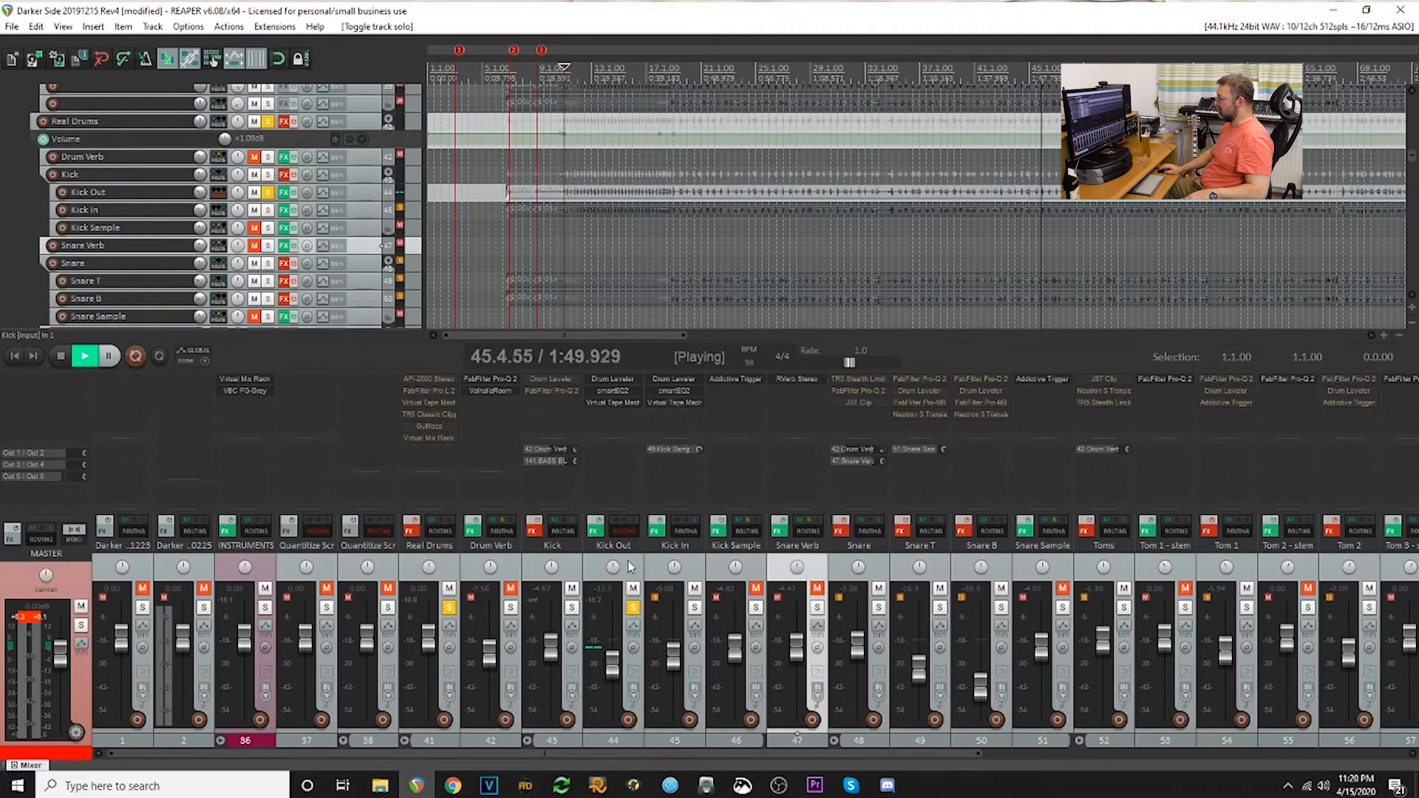
click(634, 607)
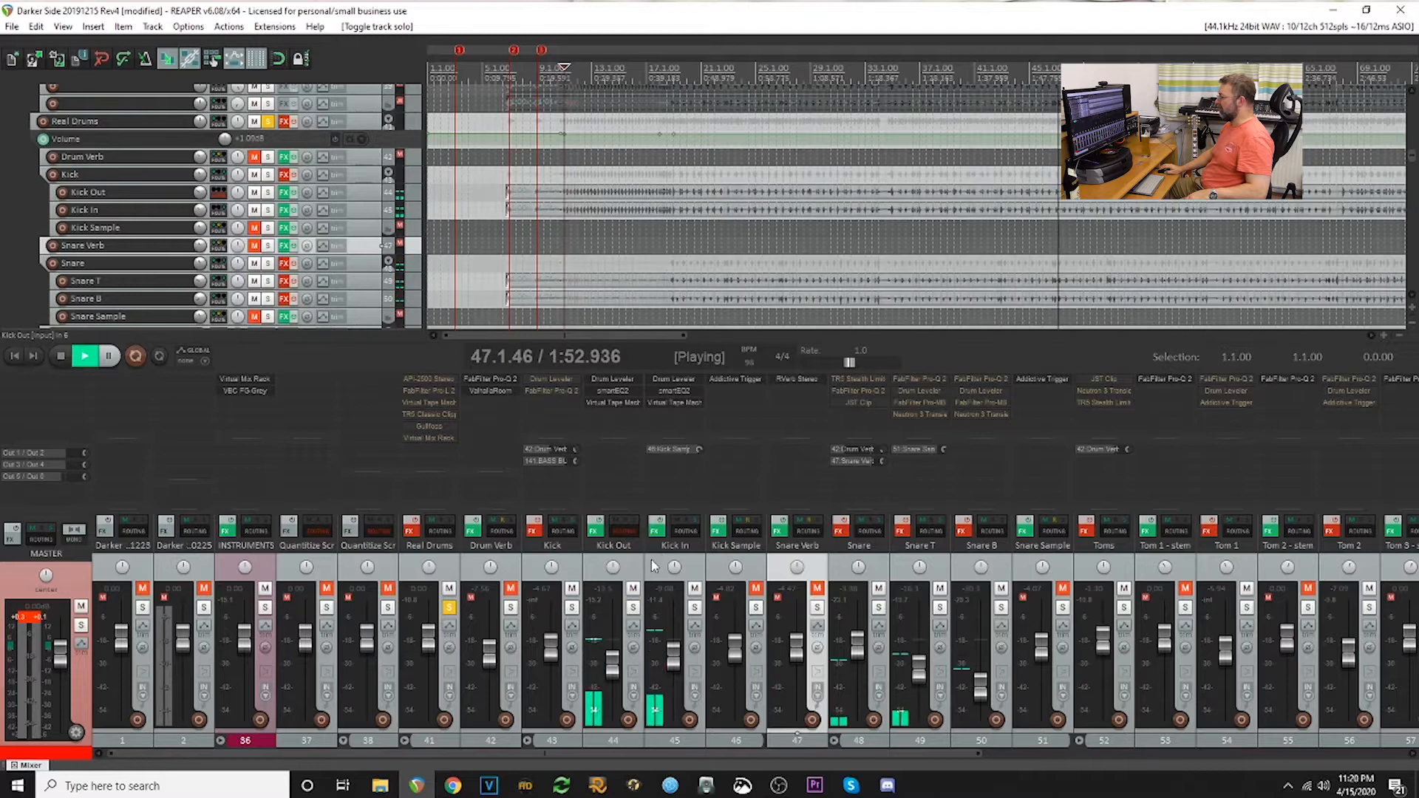
- With Kick In temporarily soloed, enable the Kick track's effects, and unmute the Kick Sample track after clearing that solo
click(695, 608)
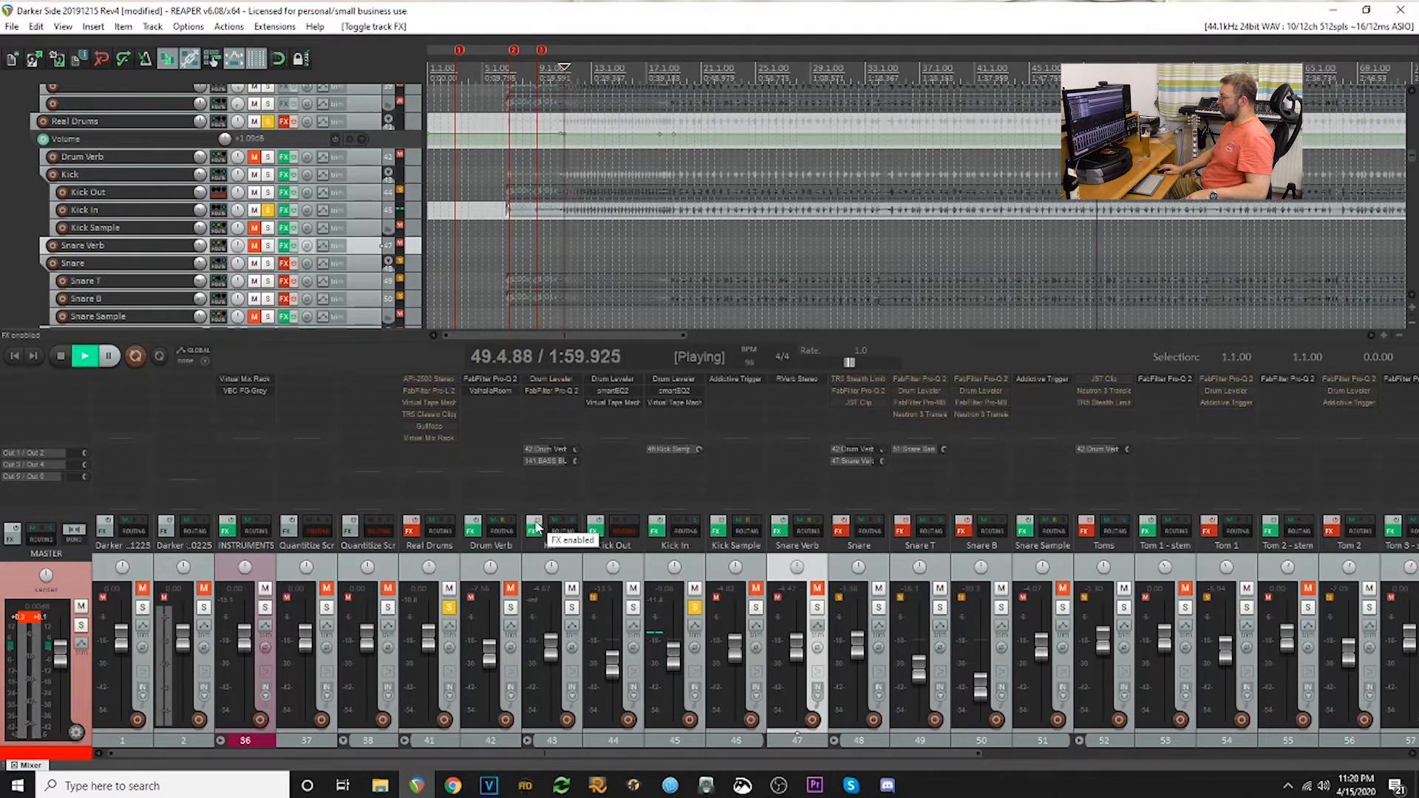
click(695, 609)
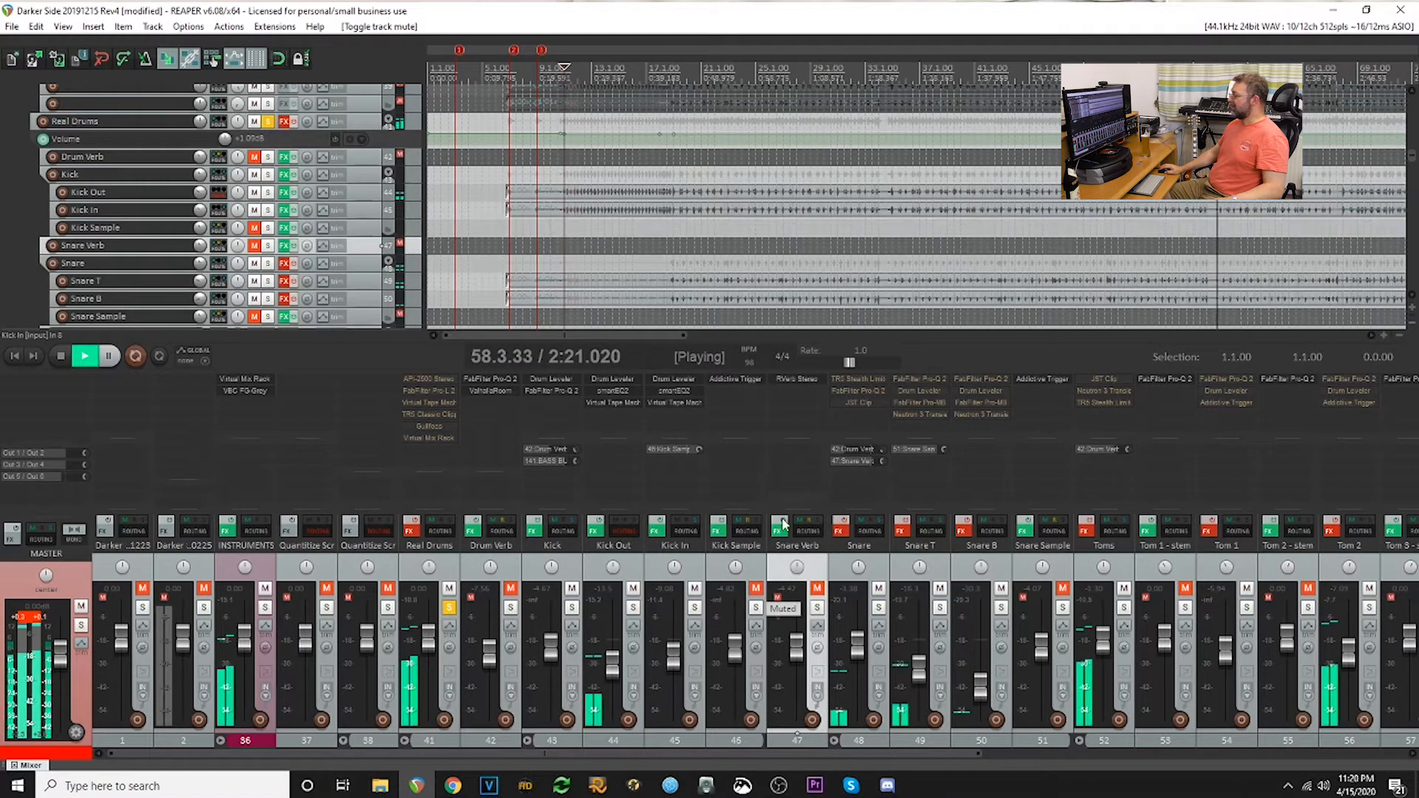
click(755, 588)
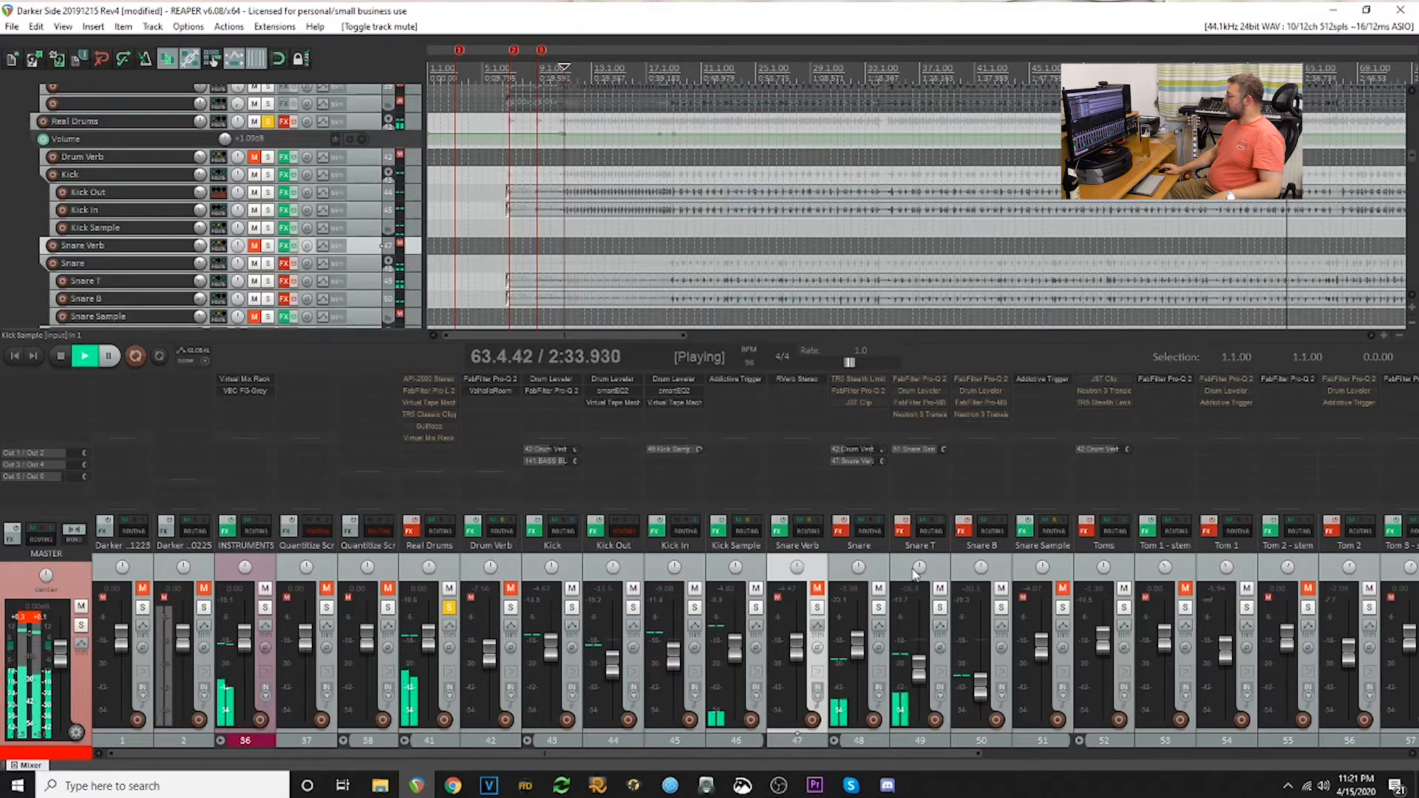
- Solo the Snare track and enable the effects on Snare T and Snare B
click(878, 607)
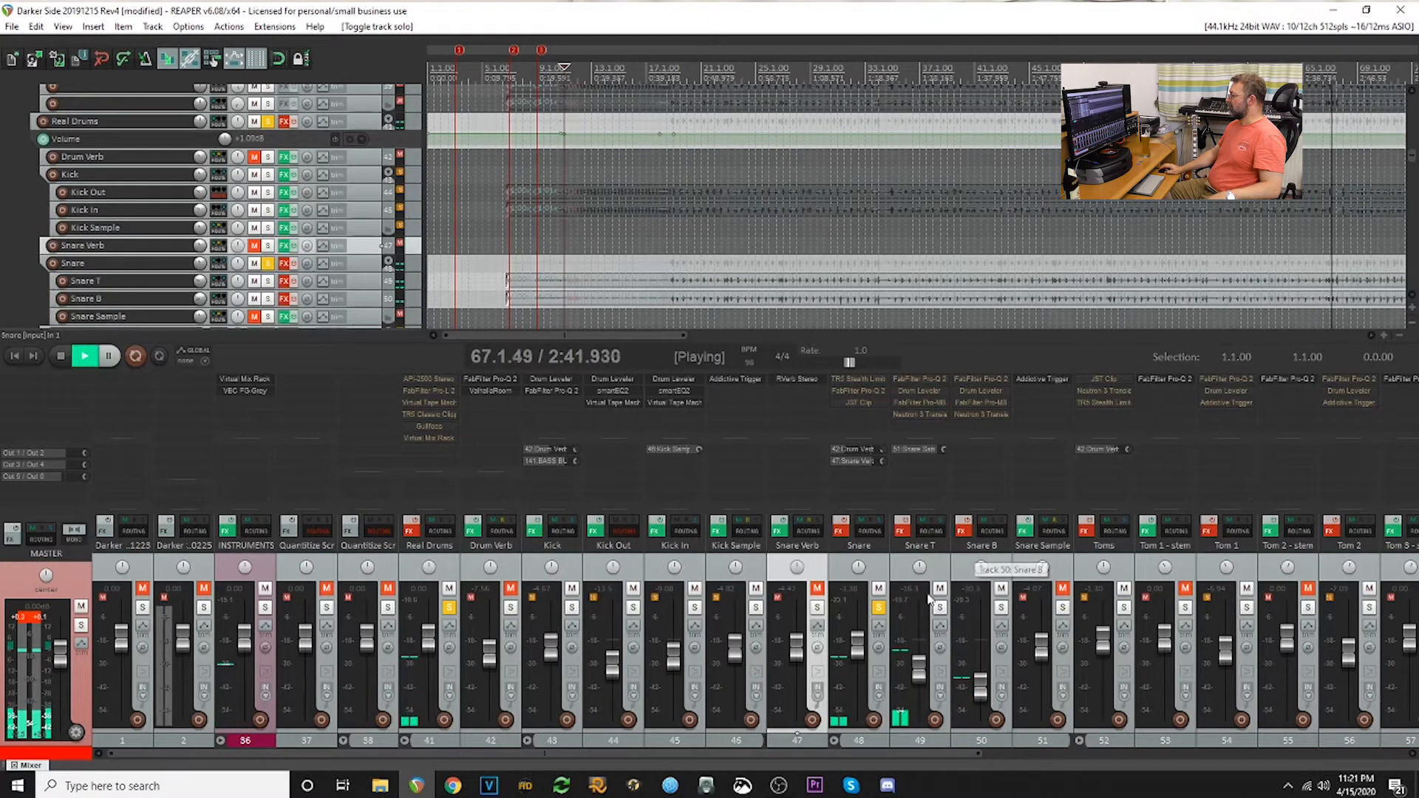
click(963, 528)
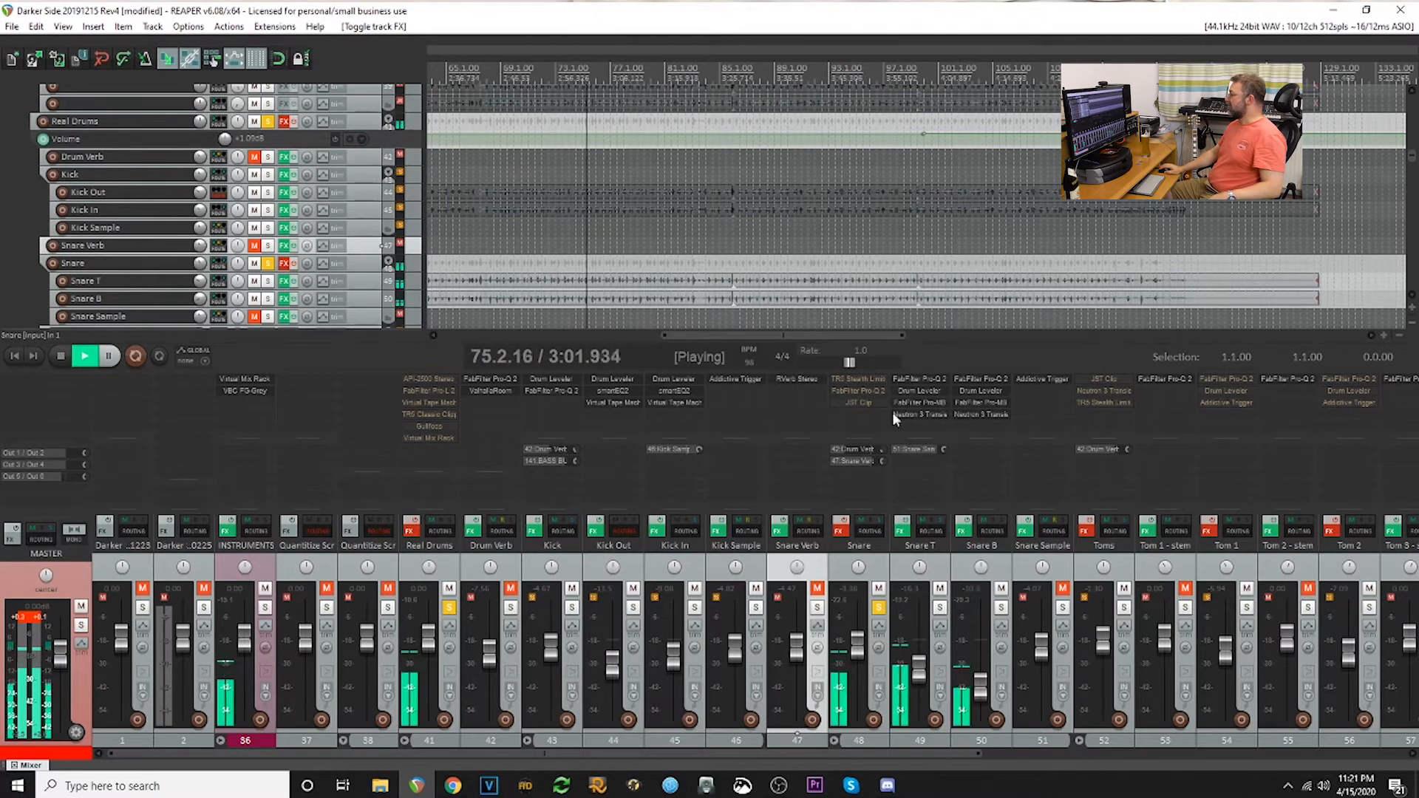
- Inspect the FabFilter Pro-Q 2 filter curve and the Drum Leveler settings on the Snare T track
click(916, 379)
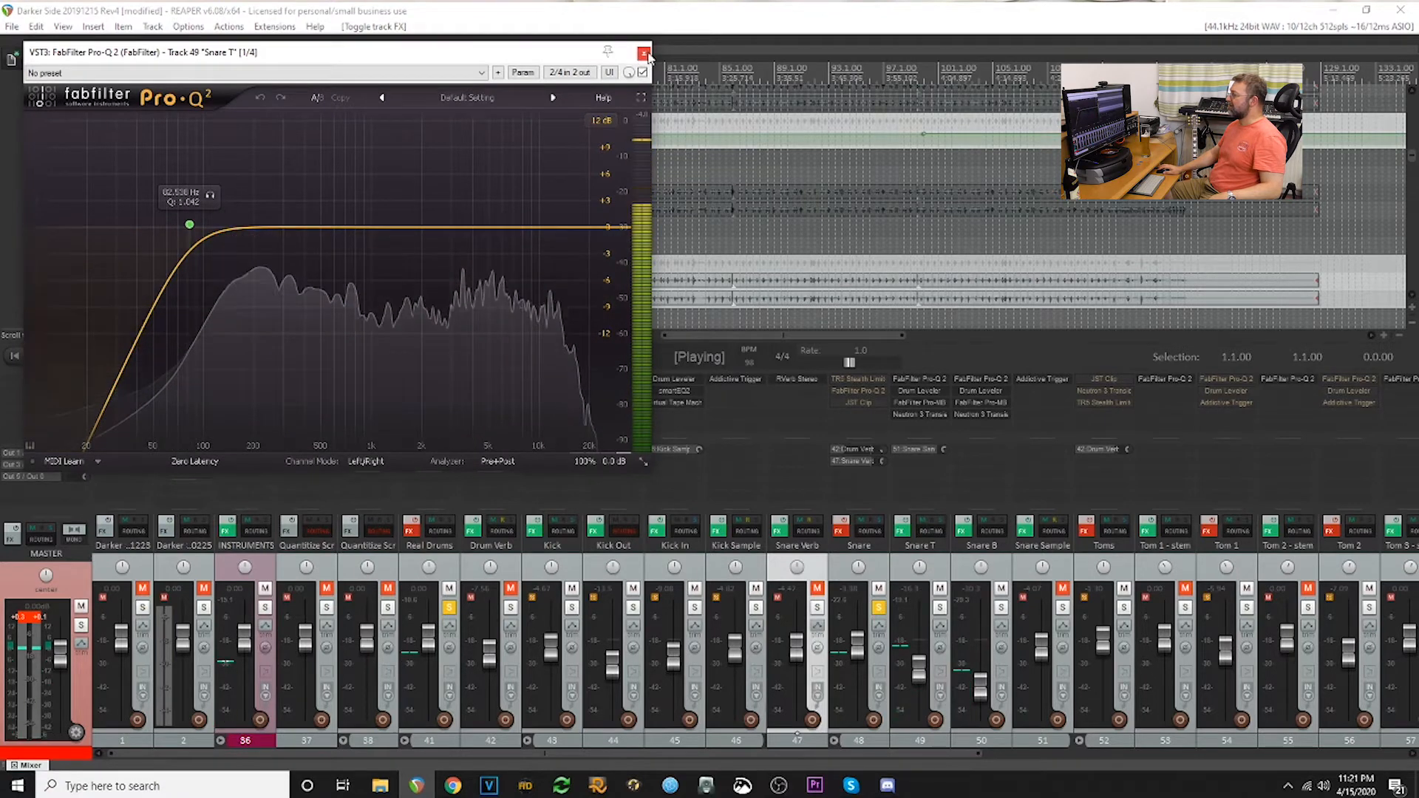
click(644, 53)
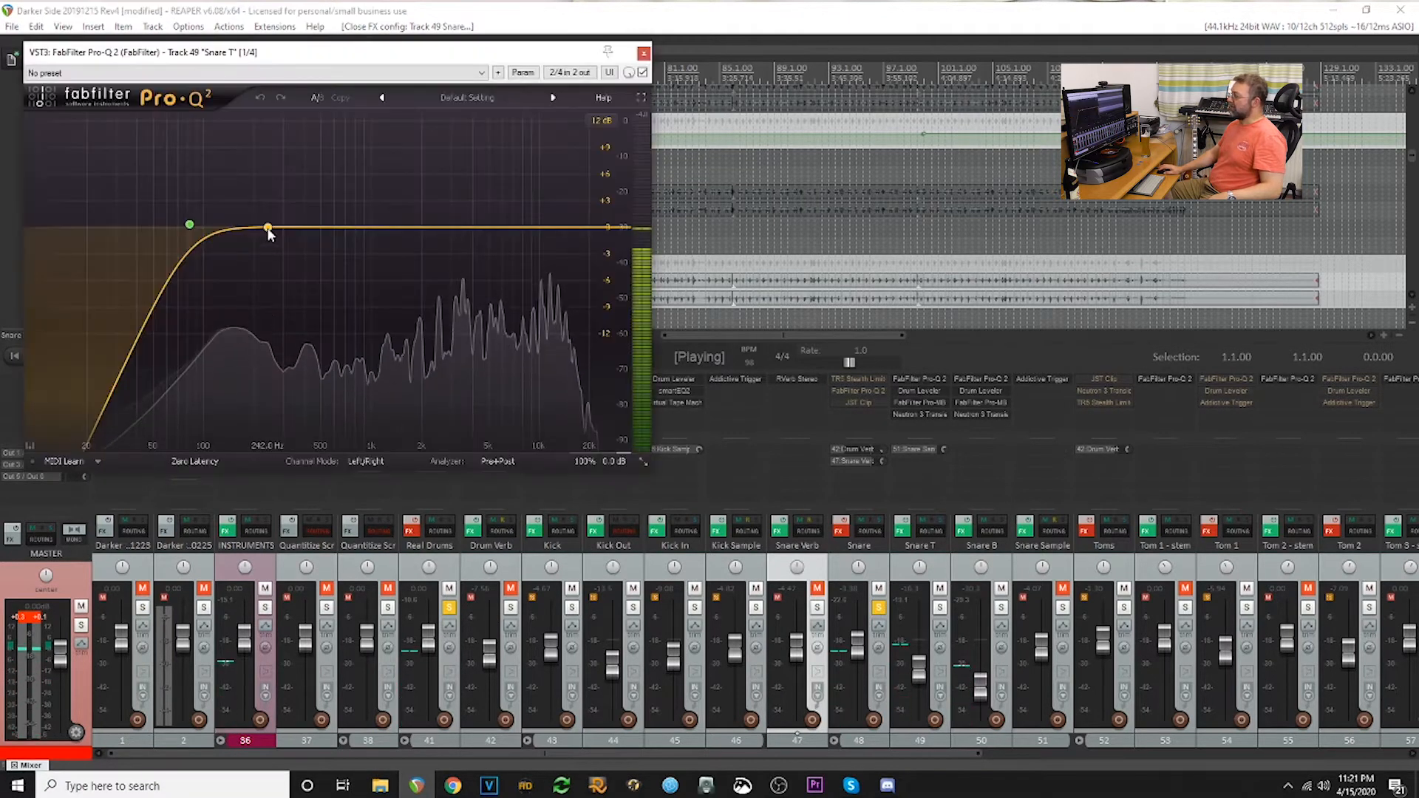
mouse_move(270, 228)
mouse_down()
mouse_move(184, 228)
mouse_move(260, 228)
mouse_up()
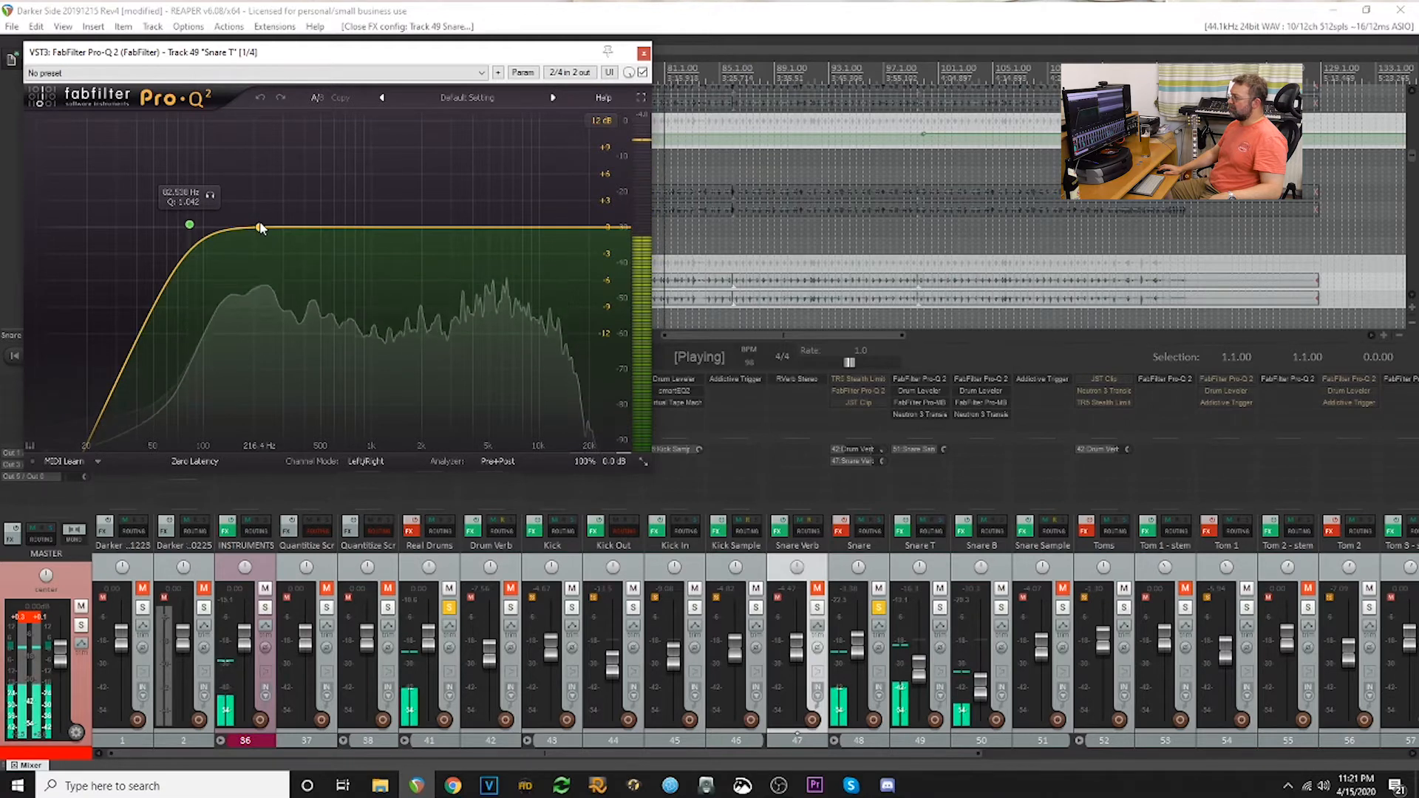
click(643, 54)
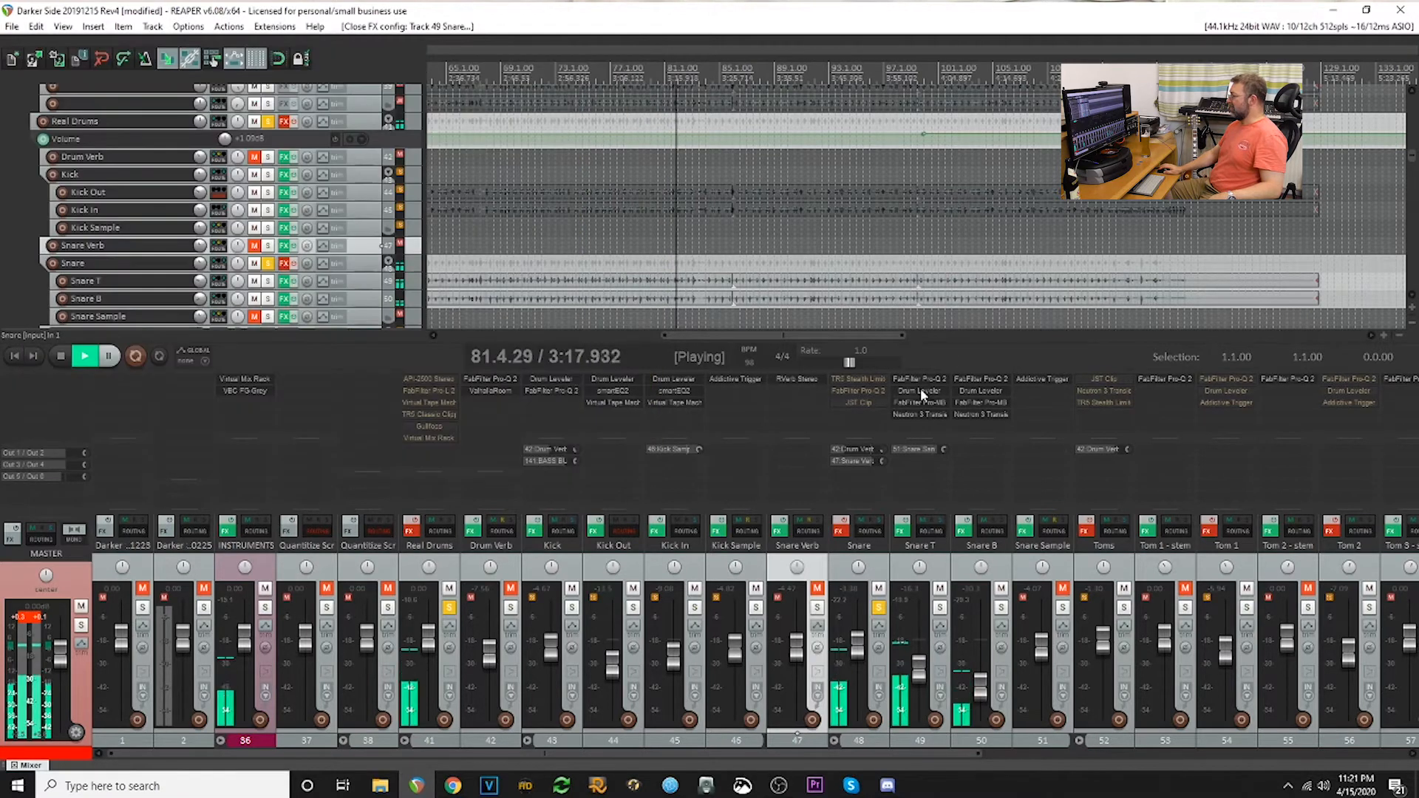
double_click(921, 391)
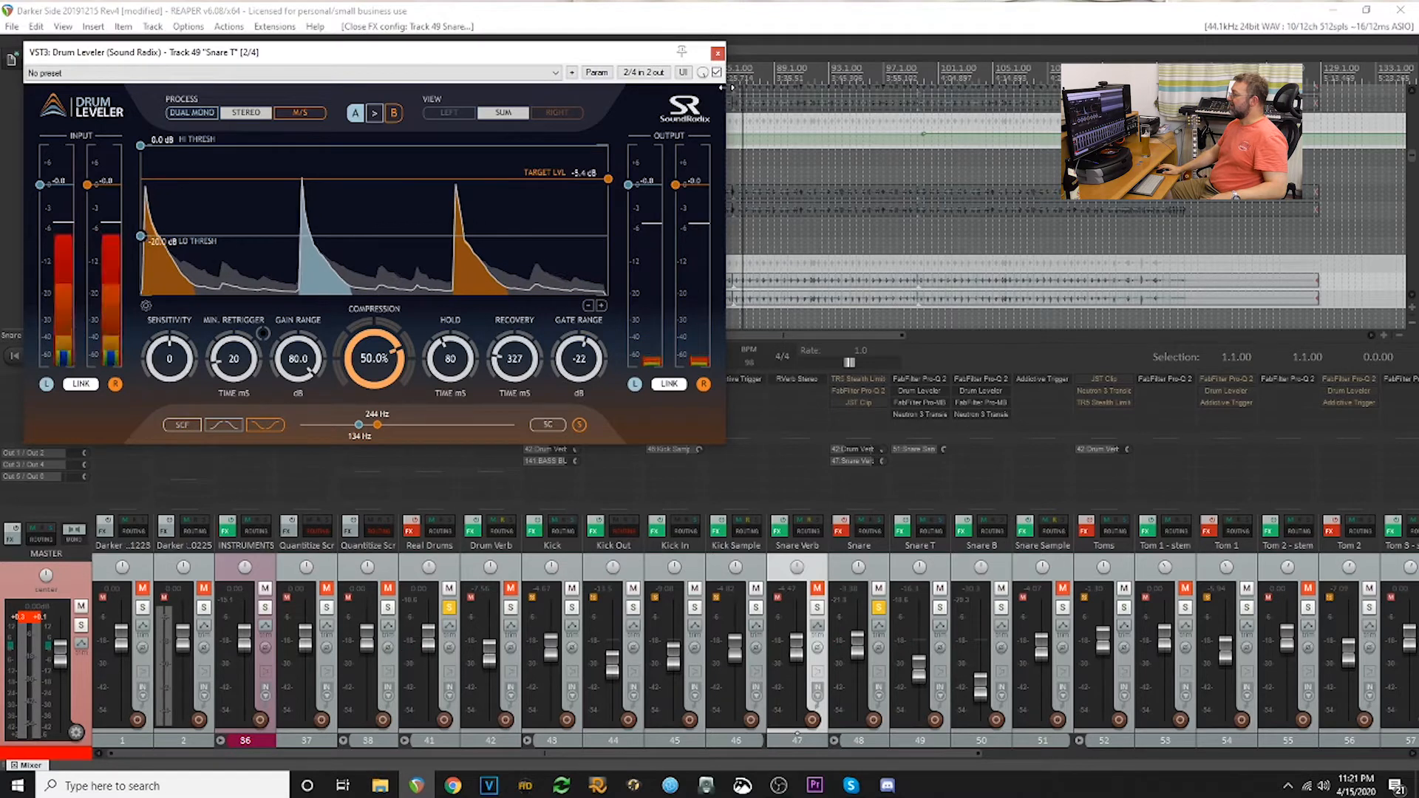
- Inspect the FabFilter Pro-MB band and the Neutron 3 Transient Shaper settings on the Snare T track
click(718, 53)
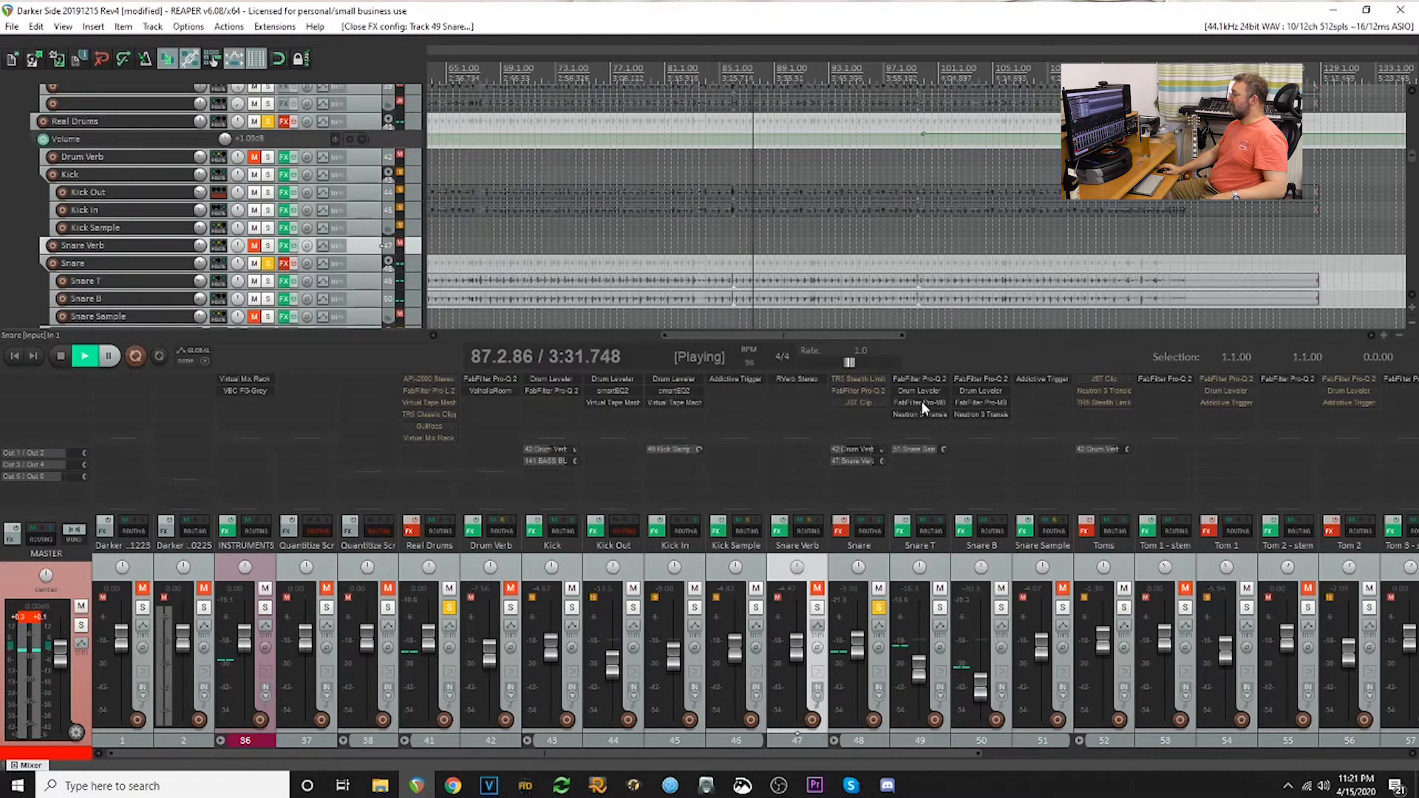
click(921, 403)
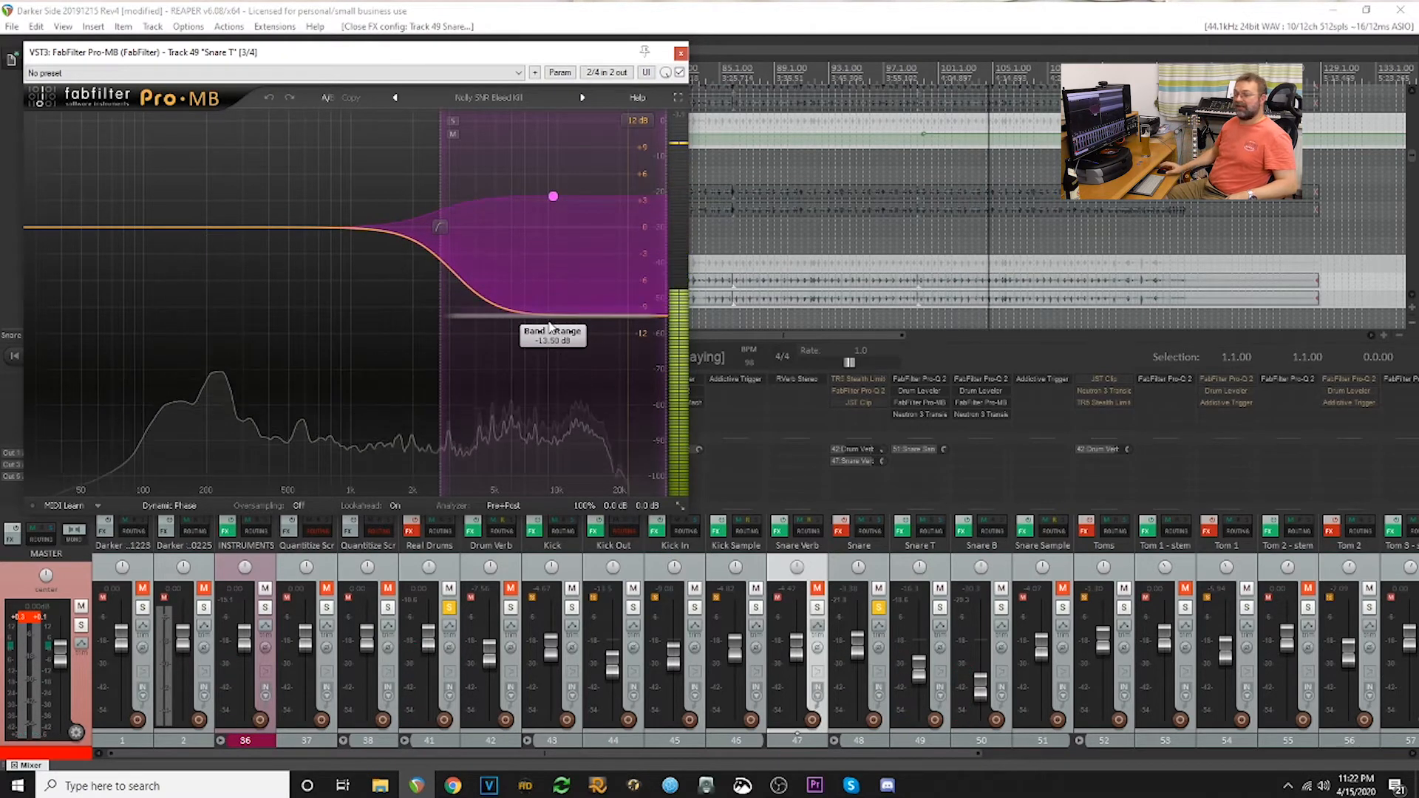
click(681, 54)
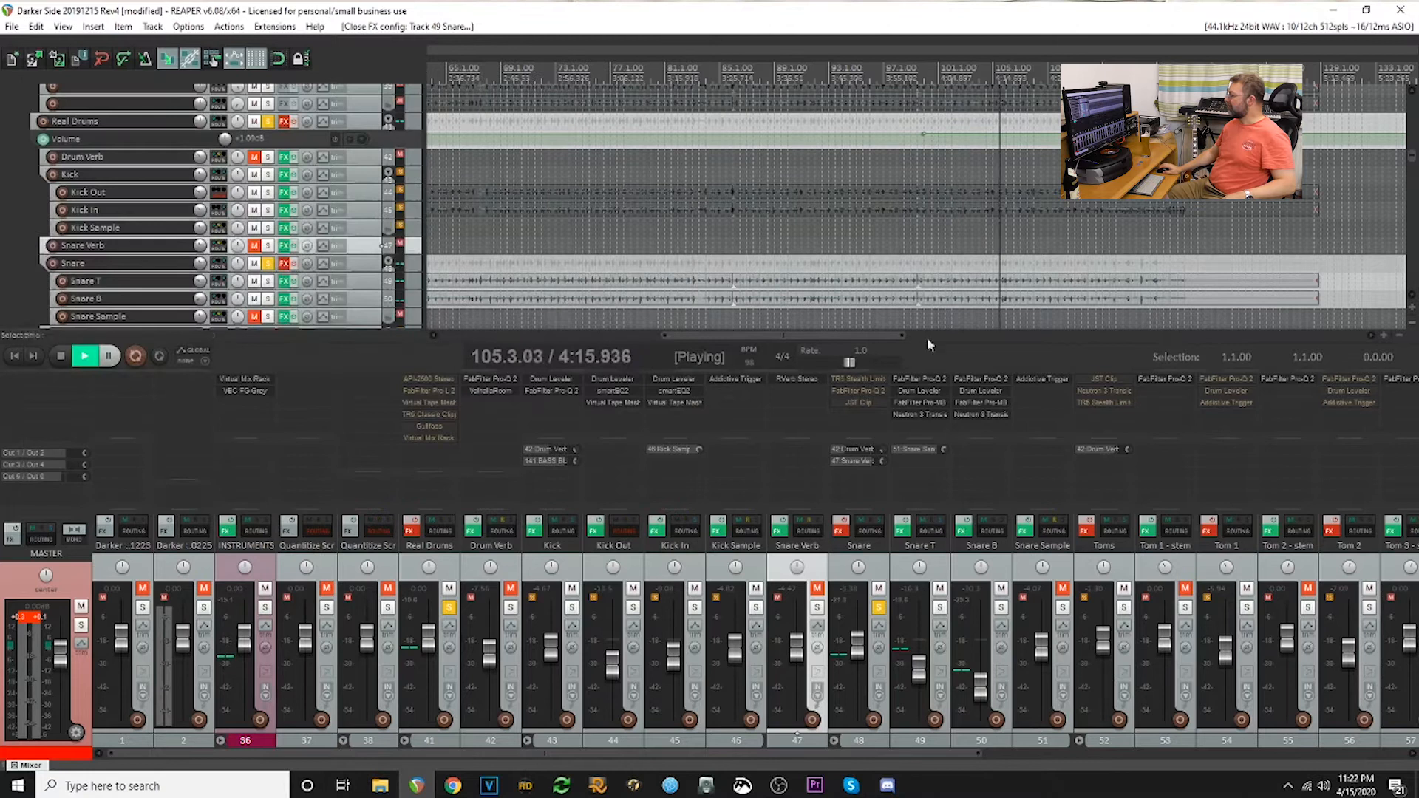
click(926, 406)
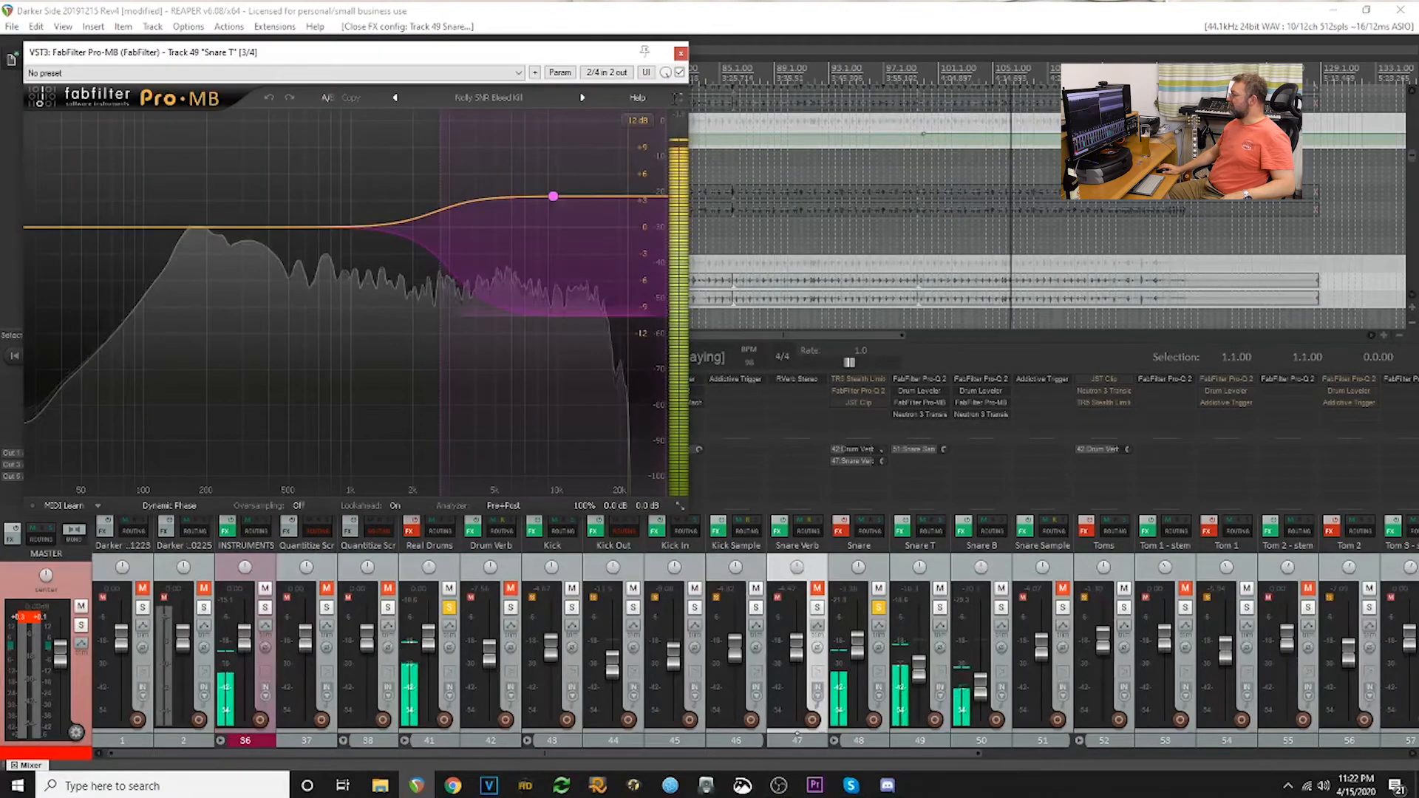
click(680, 53)
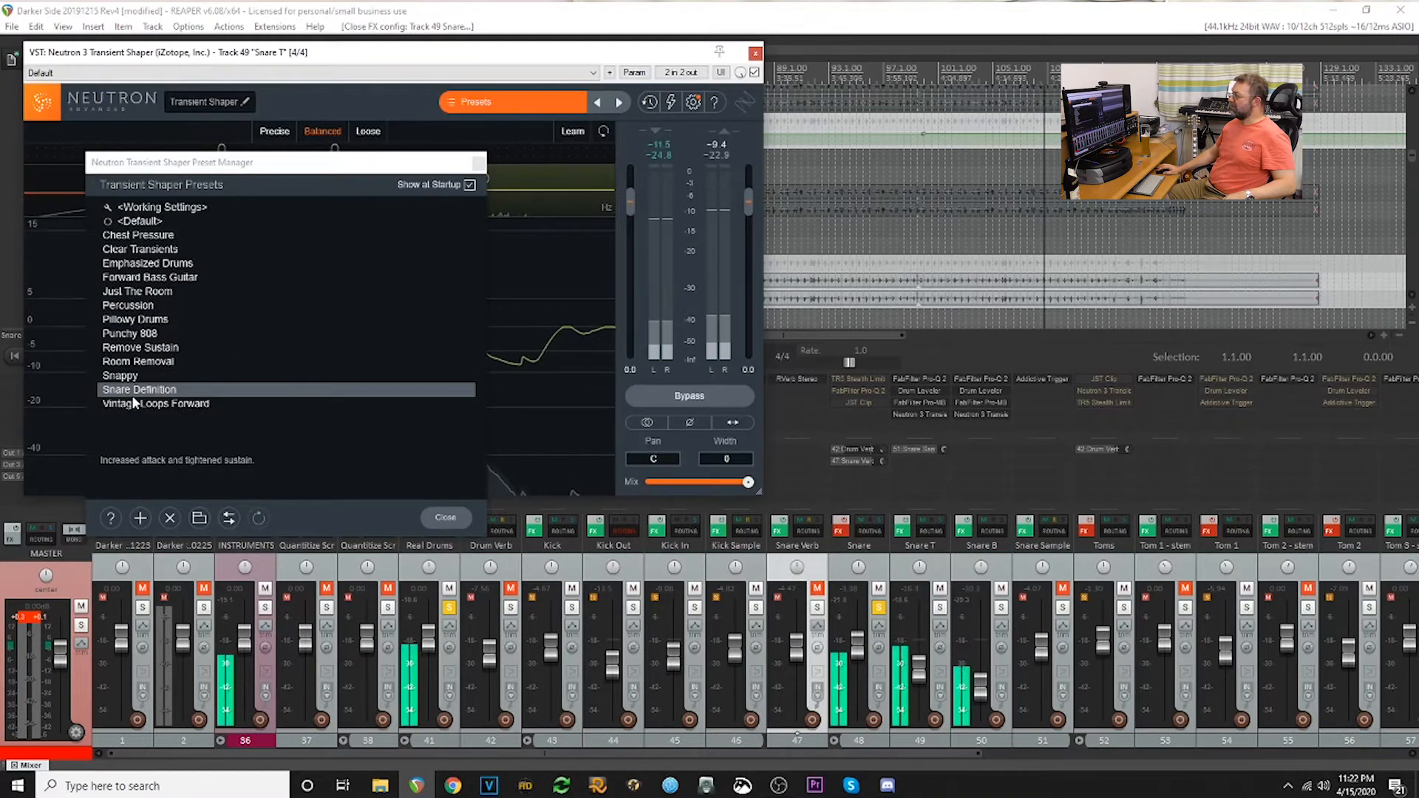
click(479, 164)
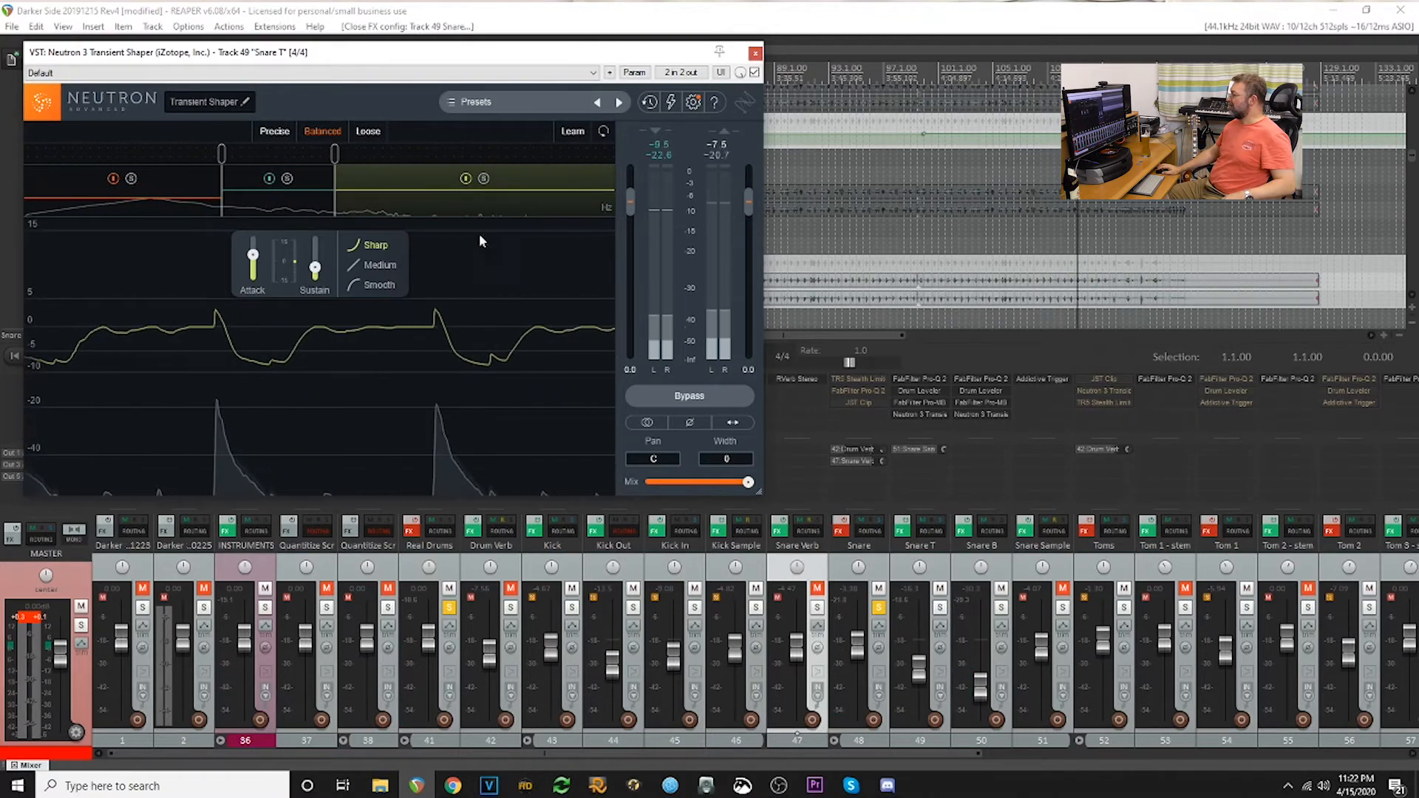
click(756, 53)
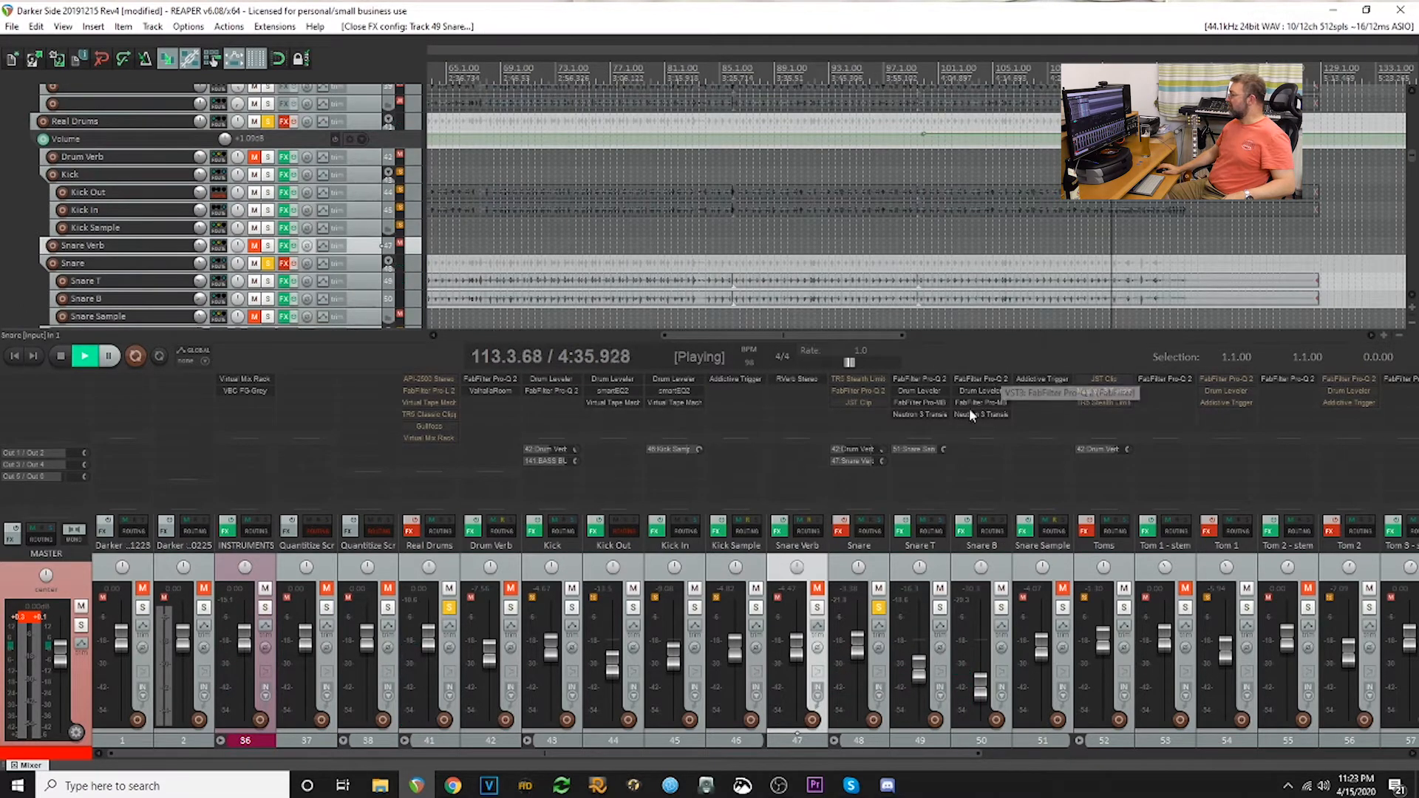
- Unmute the Snare Sample track, enable the effects on the Snare folder, and restart playback near the beginning of the song
click(1063, 589)
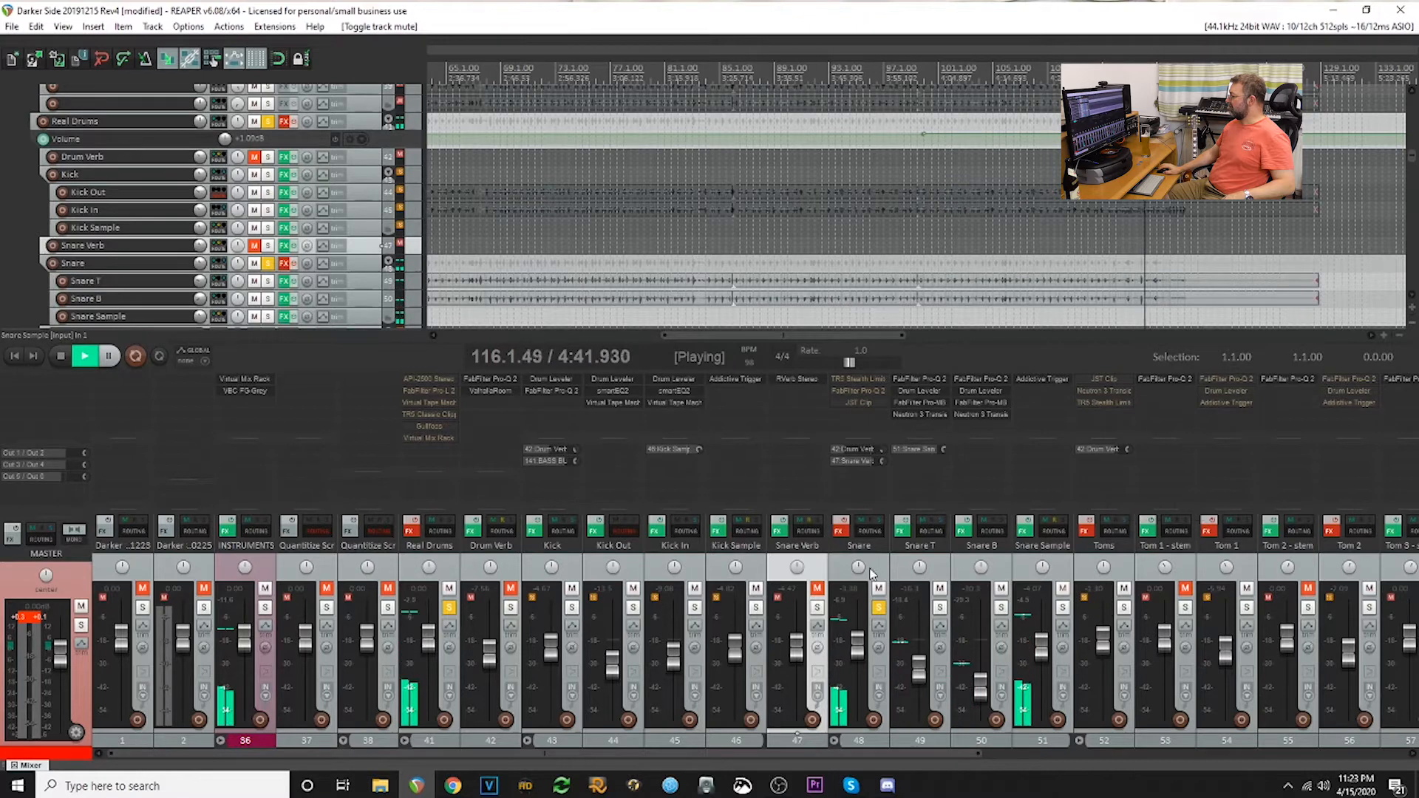
click(839, 526)
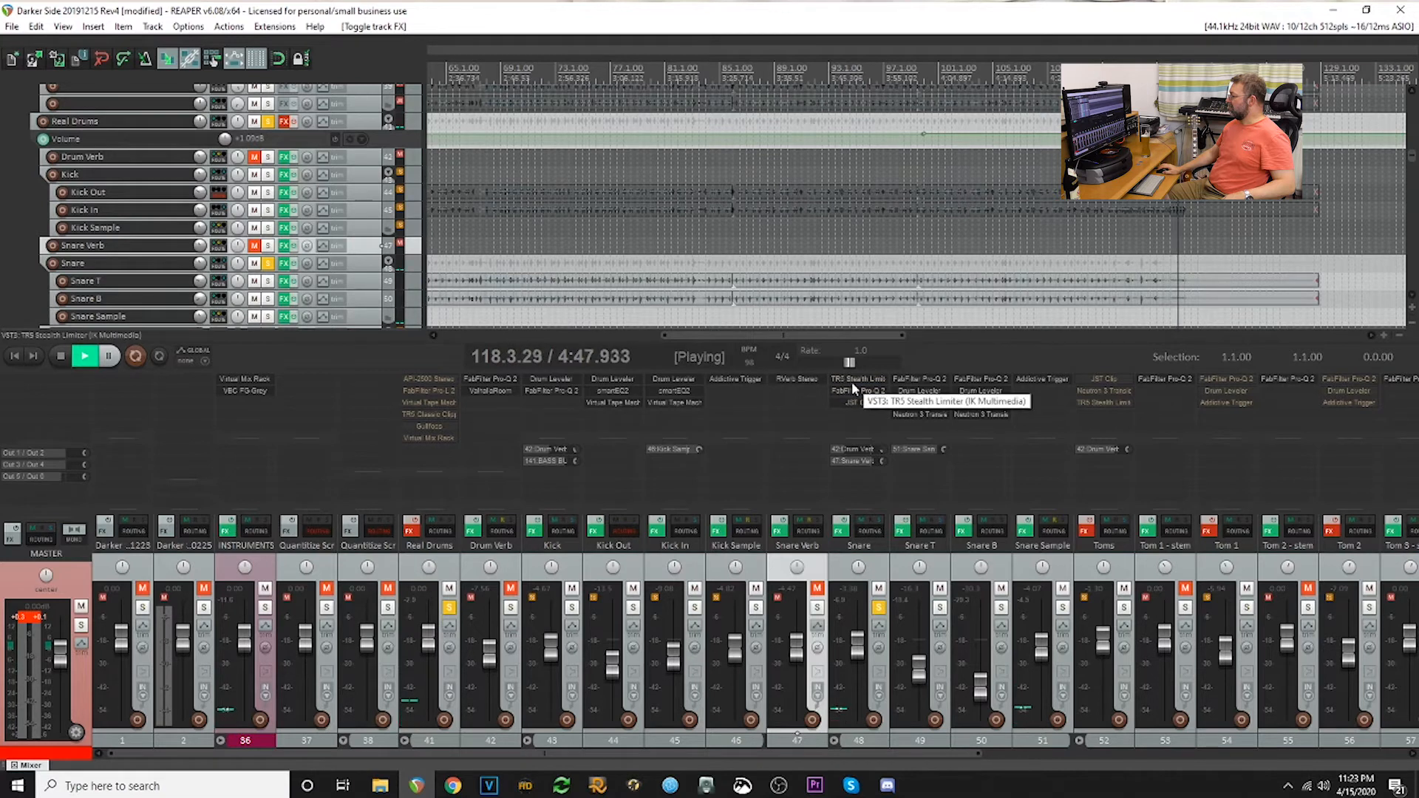
scroll(547, 254, down, 5)
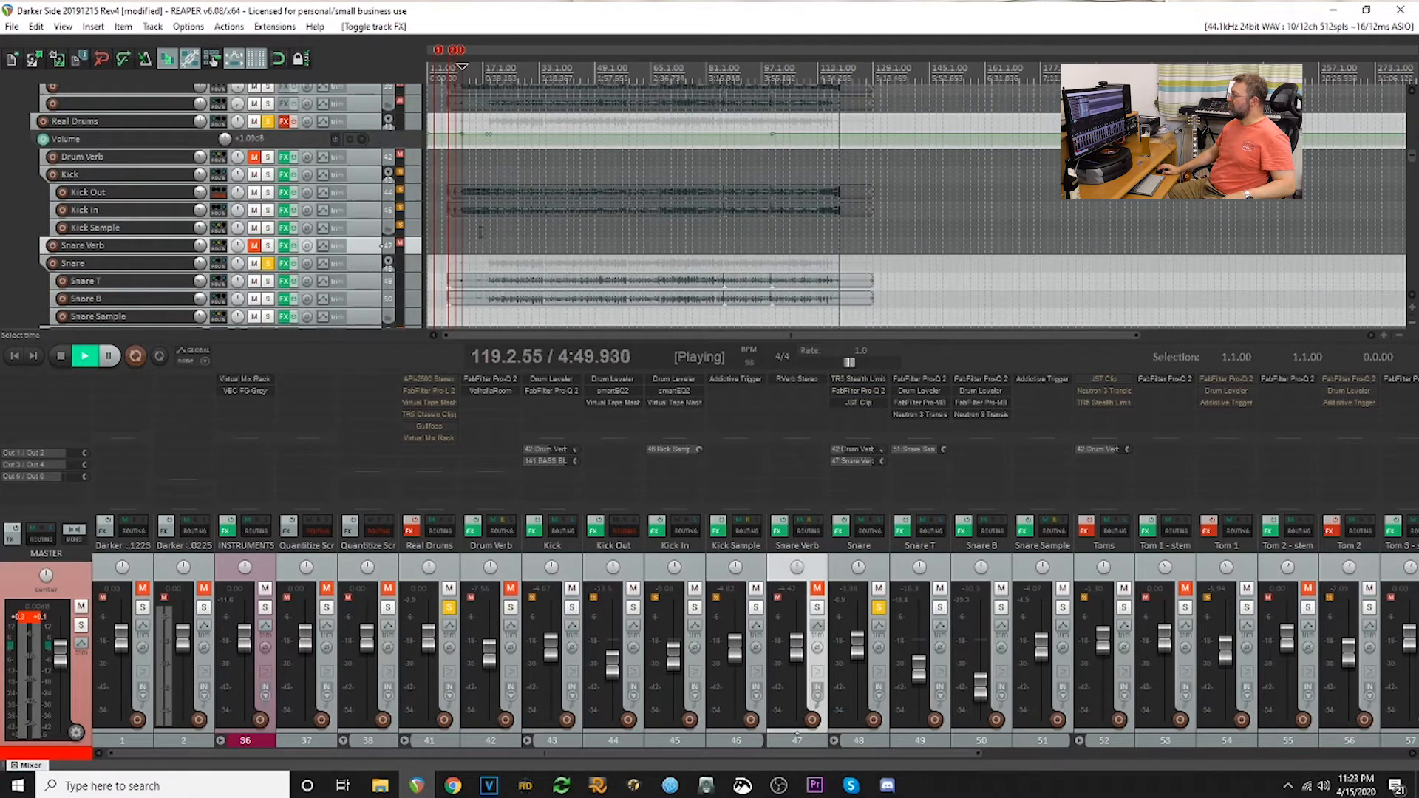
click(470, 228)
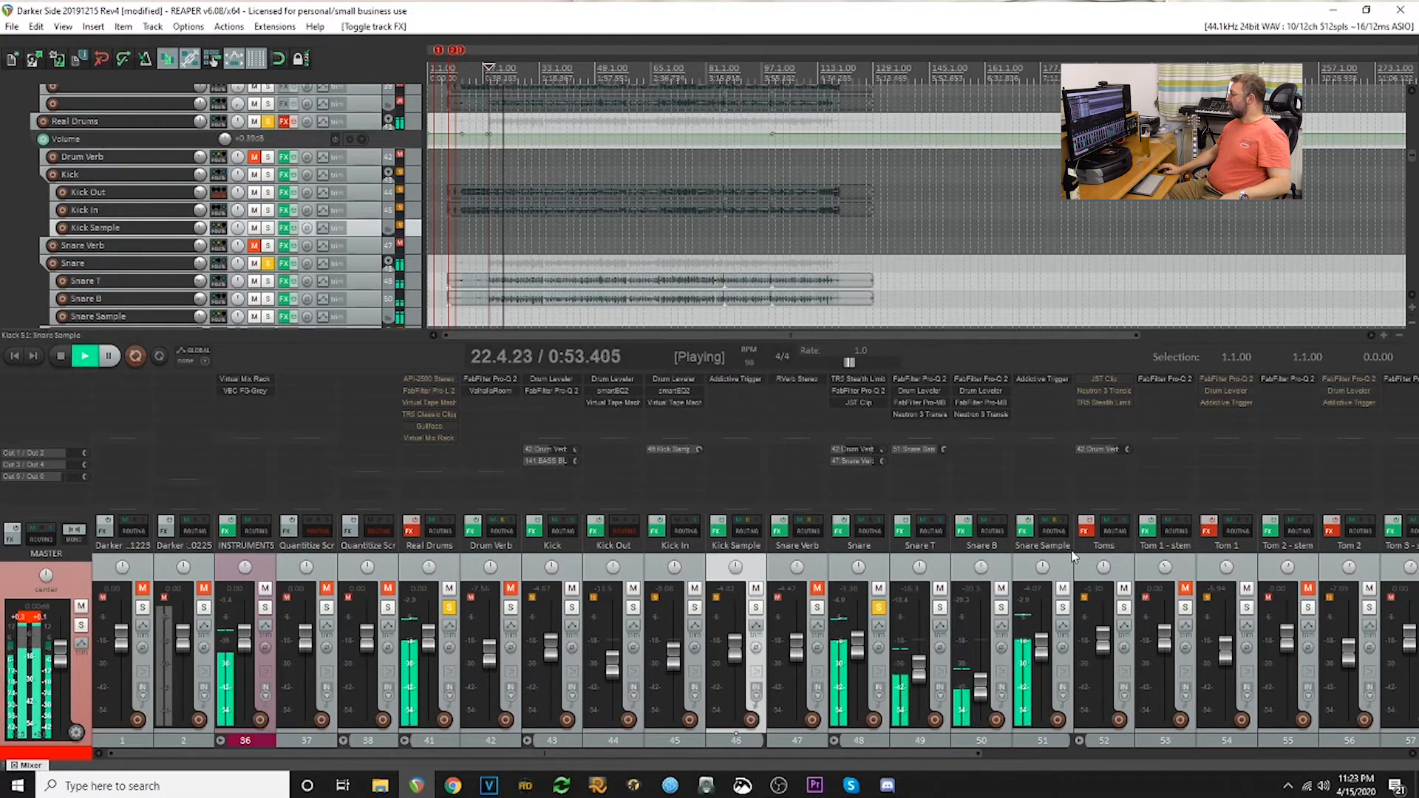
- Inspect the TR5 Stealth Limiter, FabFilter Pro-Q 2 and JST Clip settings on the Snare folder track
click(867, 374)
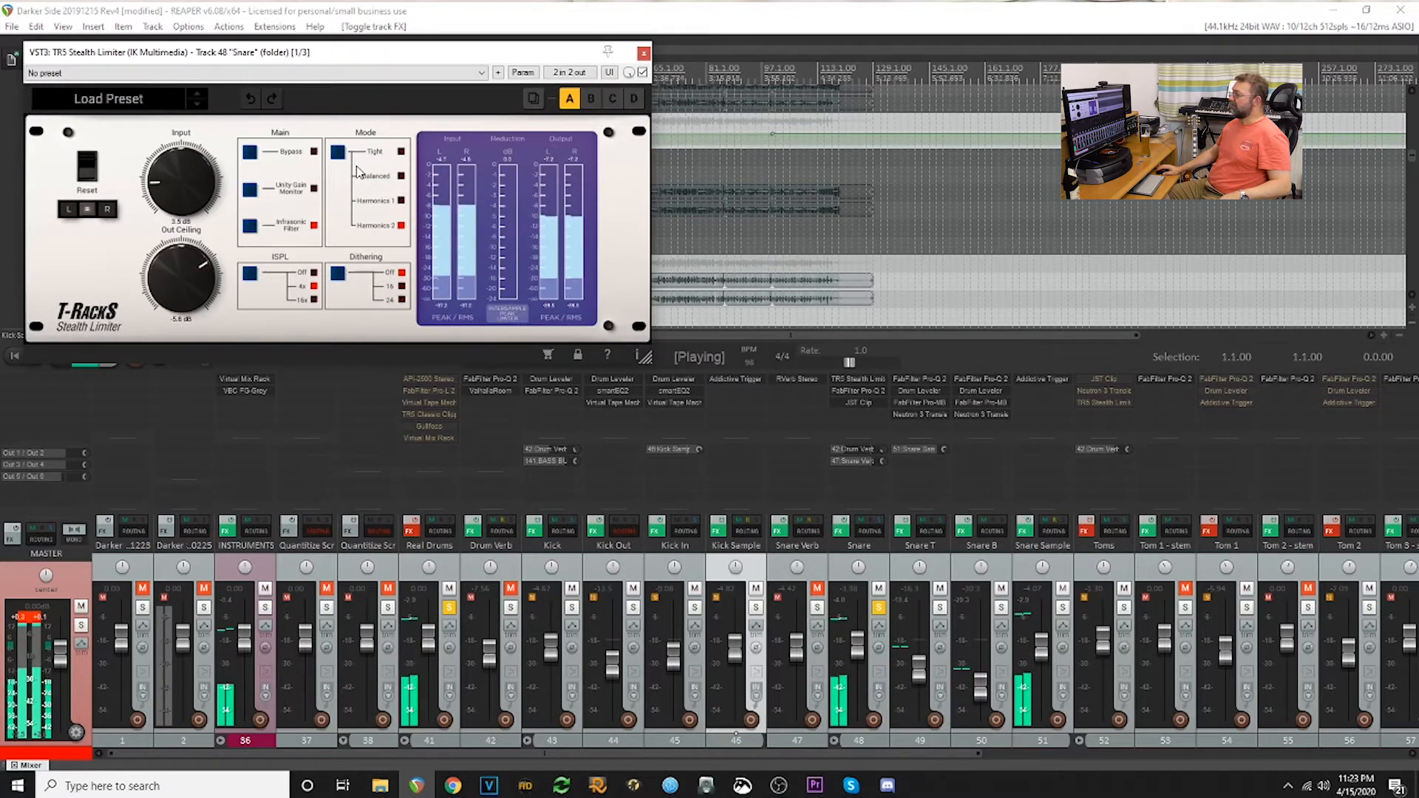
click(644, 53)
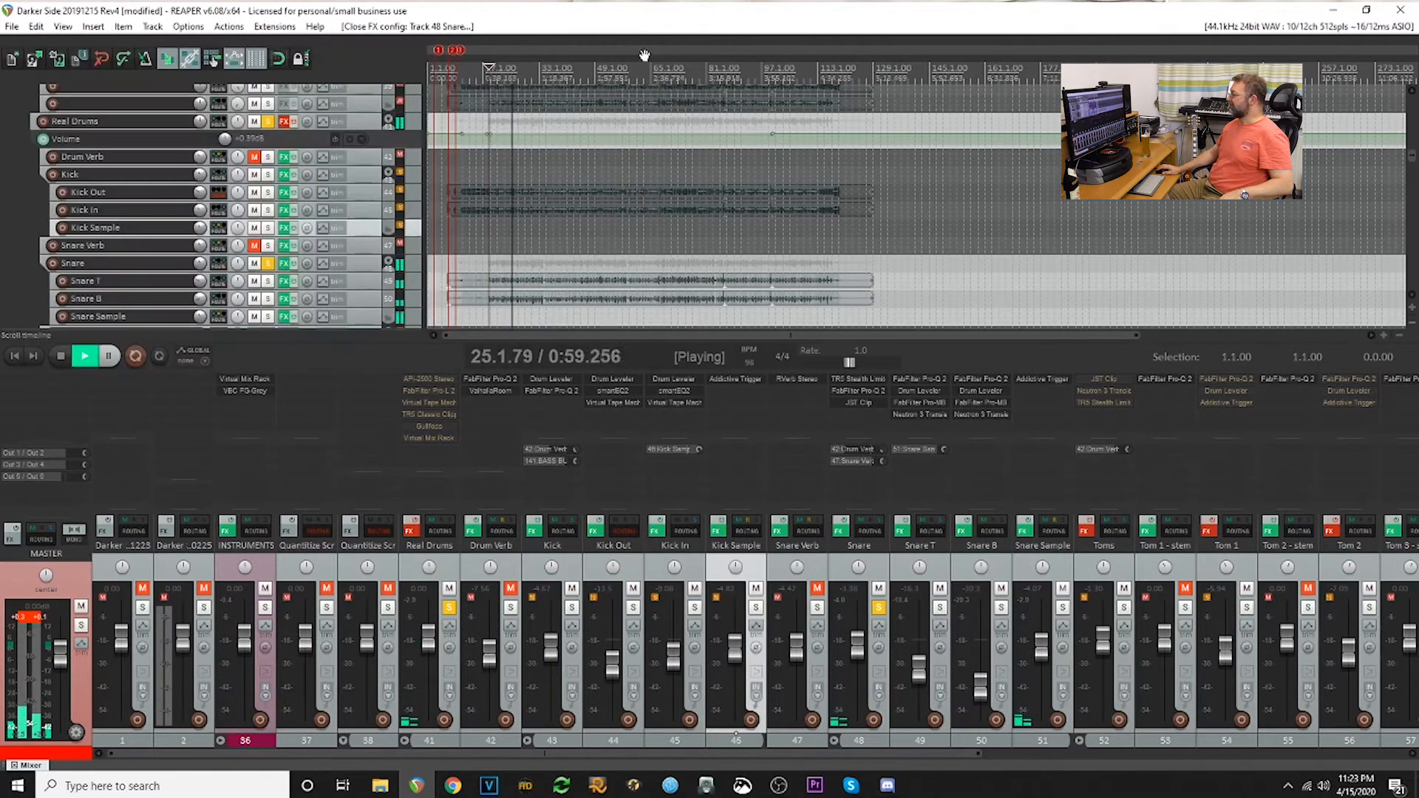
click(858, 389)
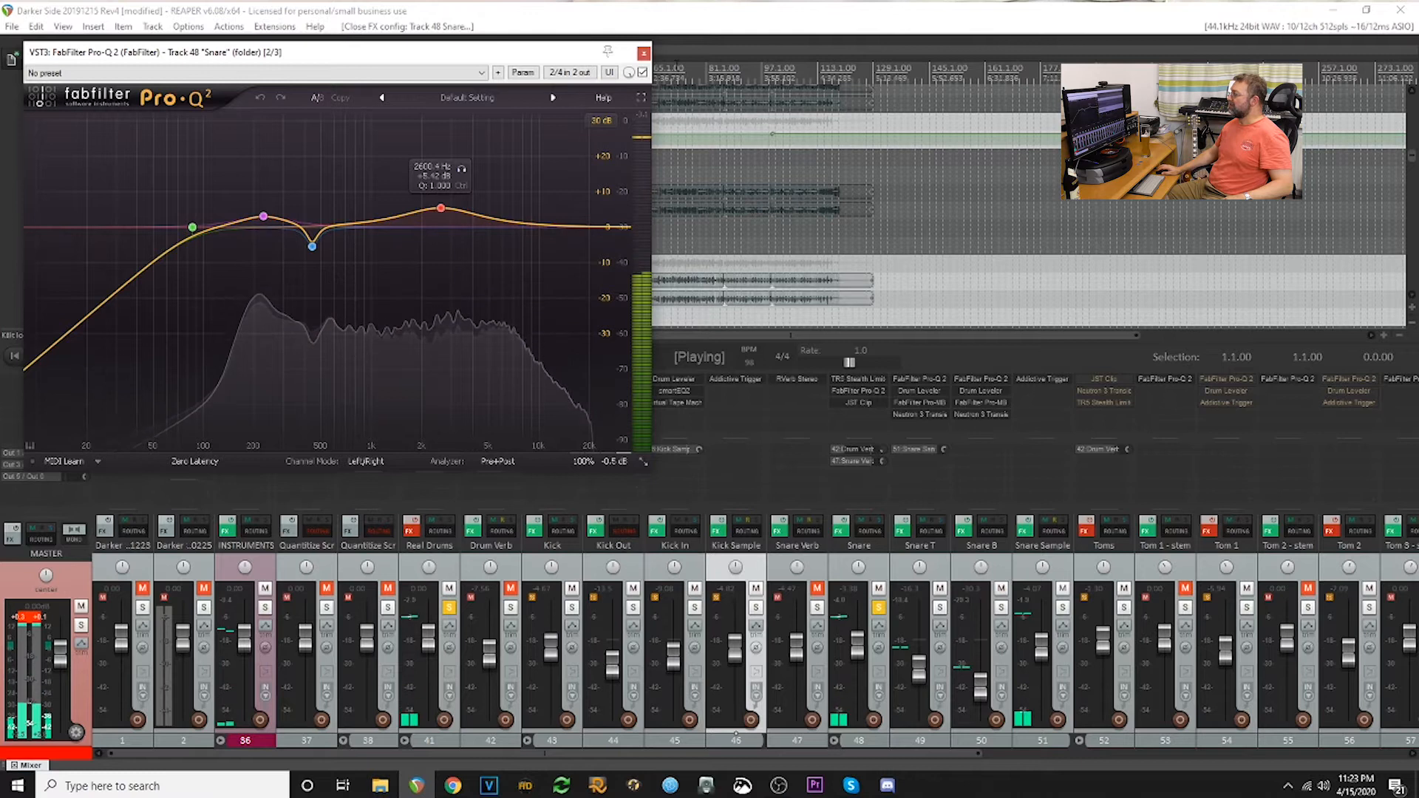
click(647, 50)
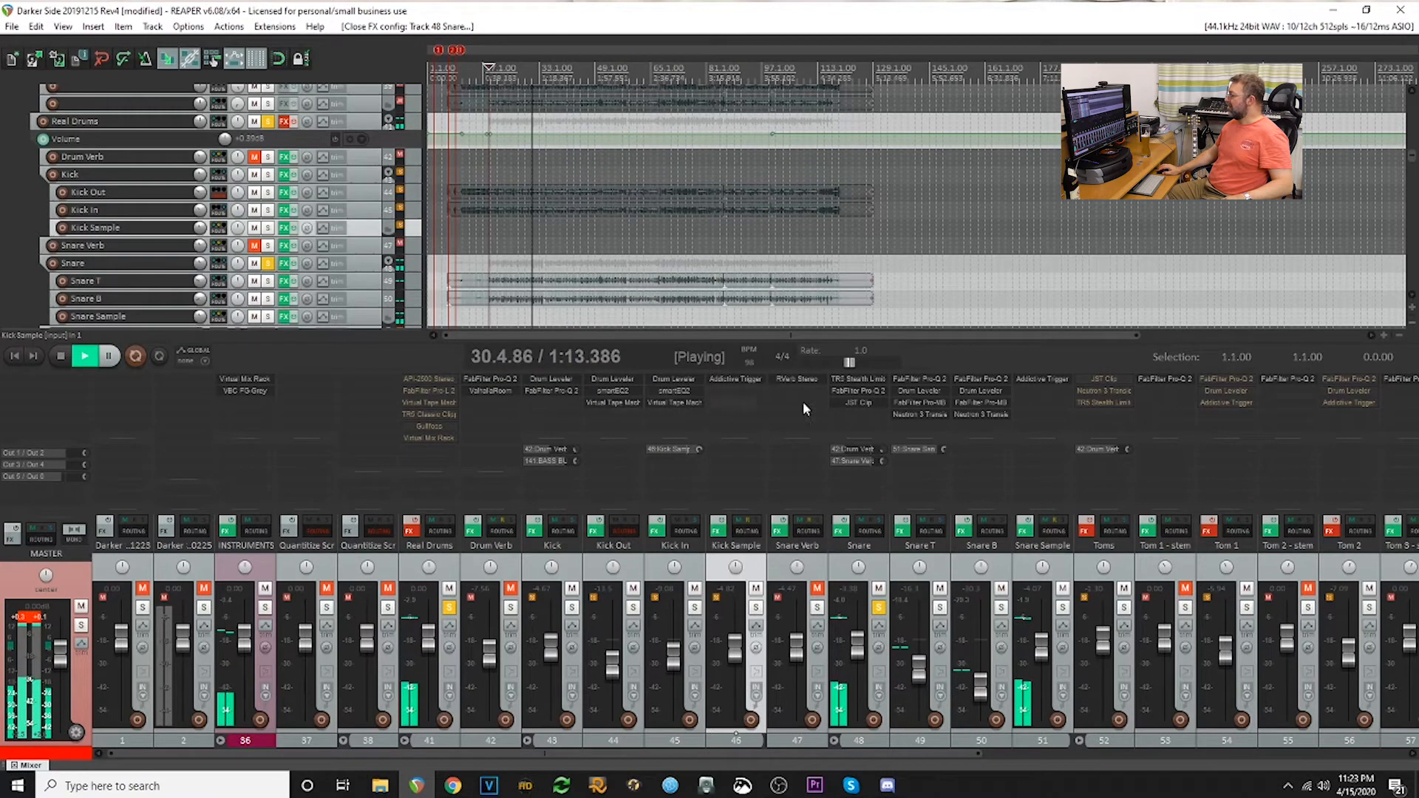
click(855, 406)
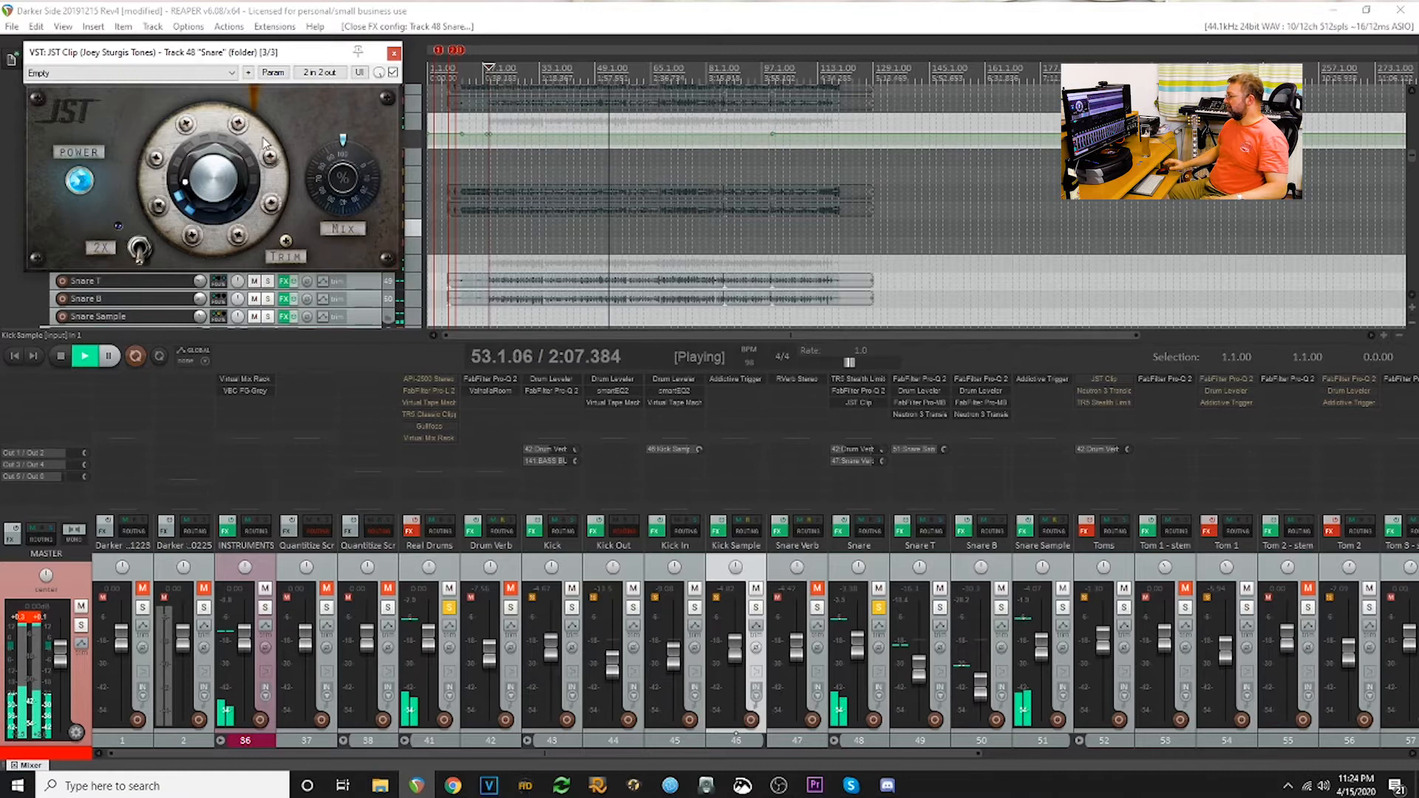
click(394, 54)
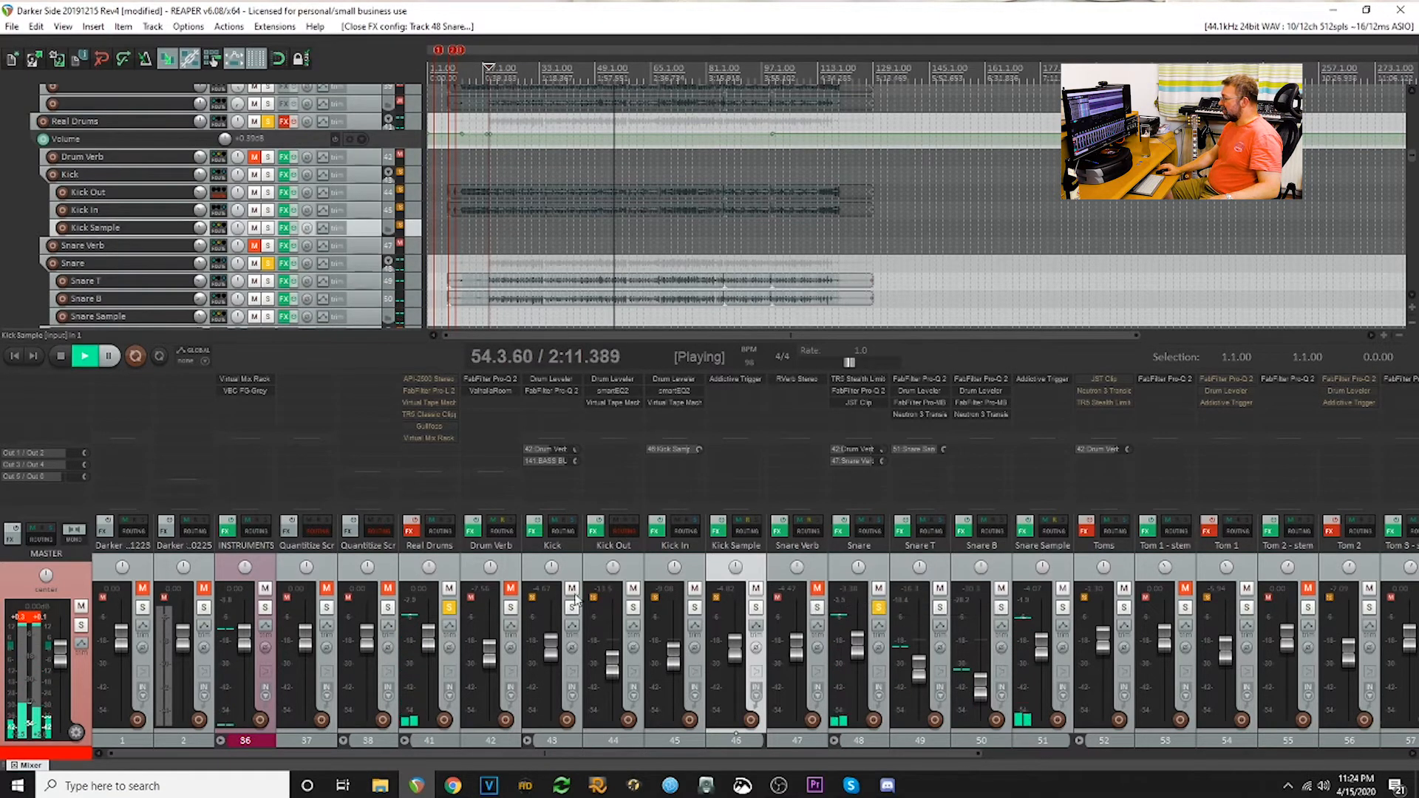
- Solo the Kick folder together with the Snare folder
click(878, 608)
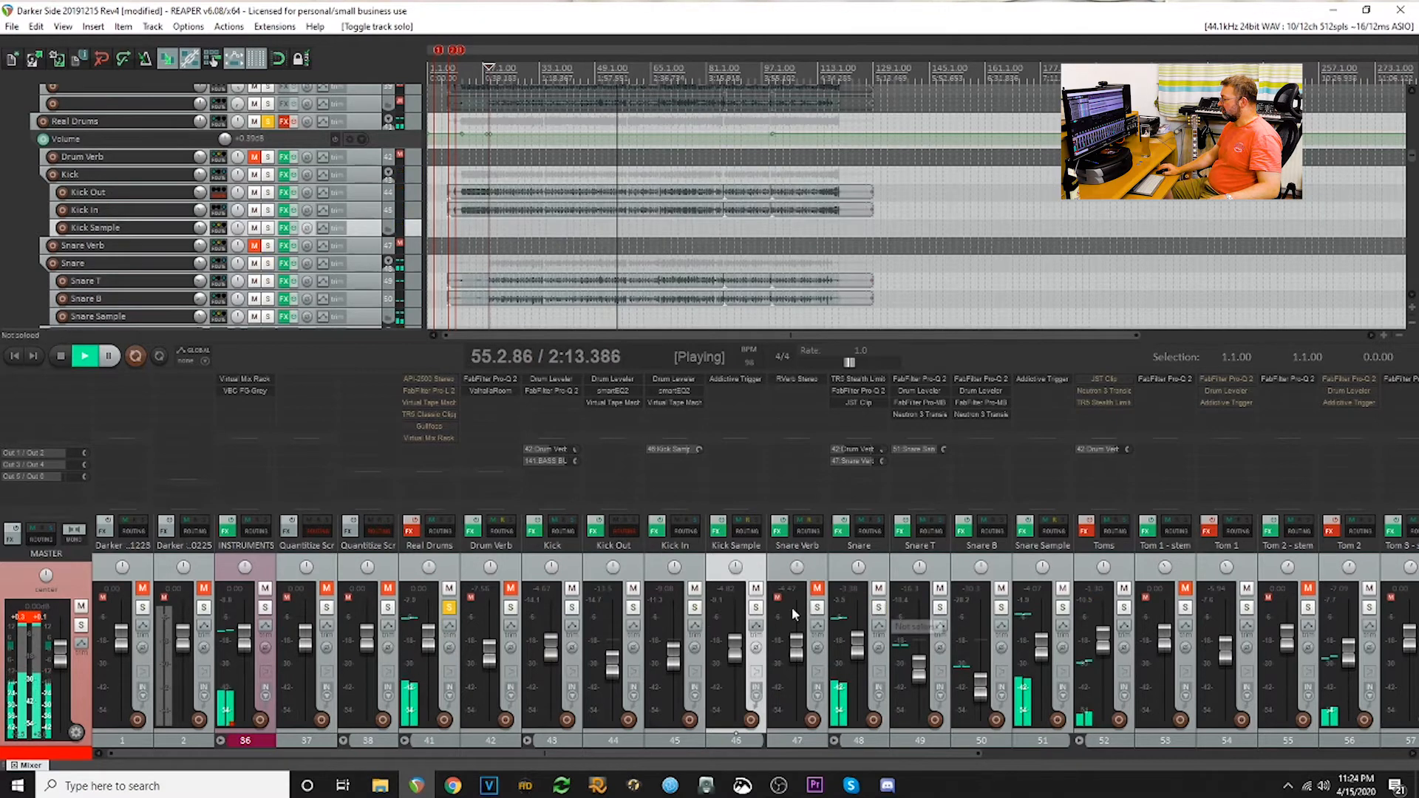
click(572, 608)
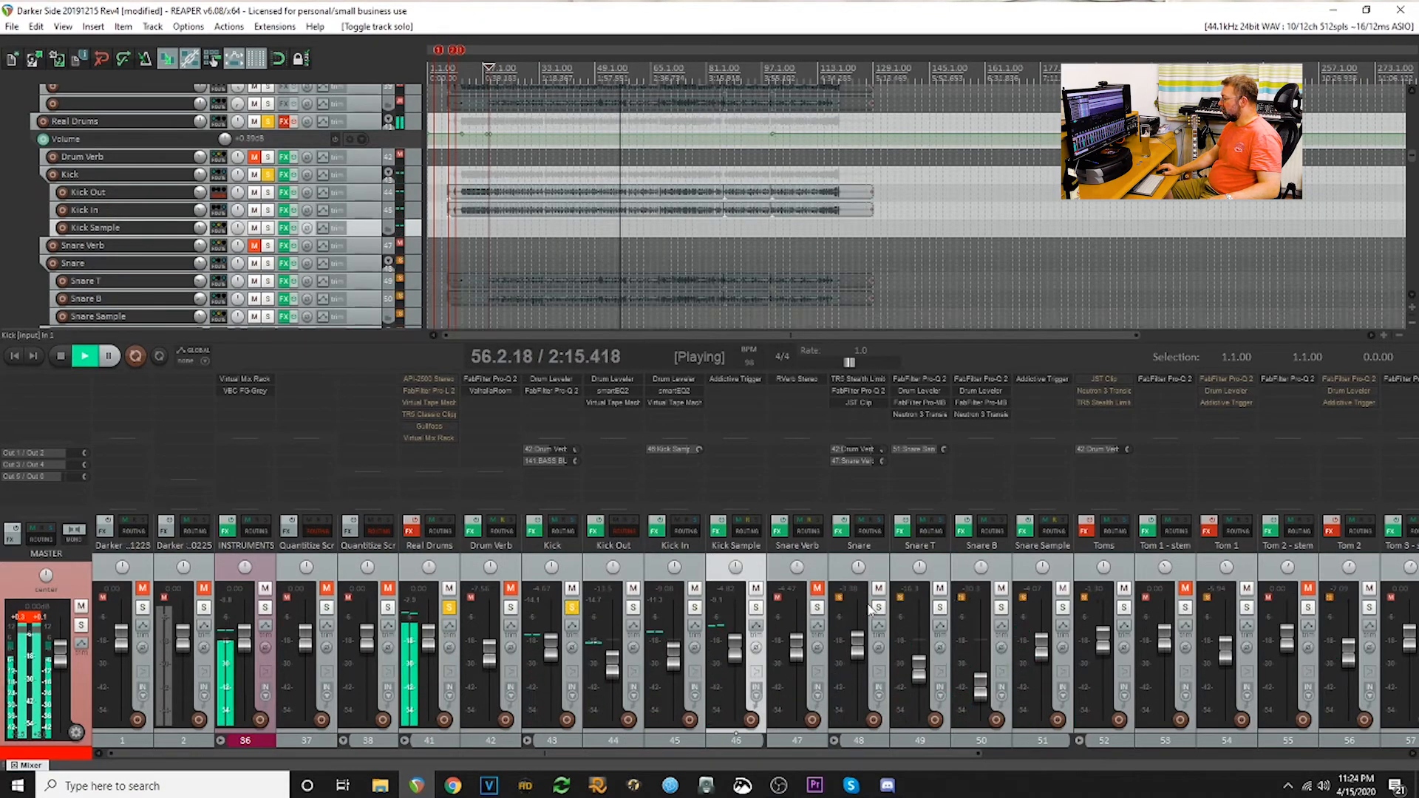
click(878, 607)
- Enable the effects on Tom 1 and Tom 2, unmute Tom 1 - stem and Tom 2 - stem, and mute Tom 1 and Tom 2
drag(573, 753, 841, 774)
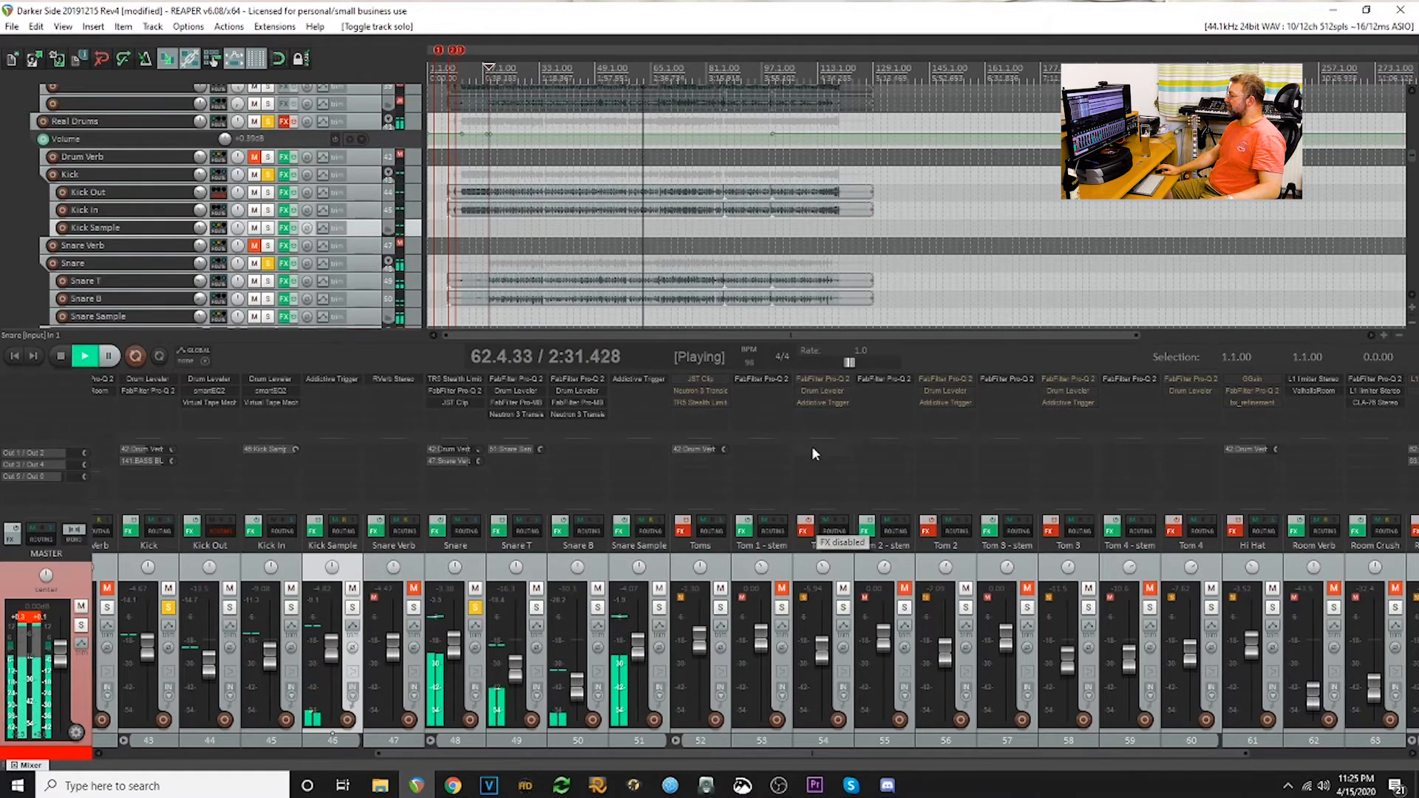
click(804, 531)
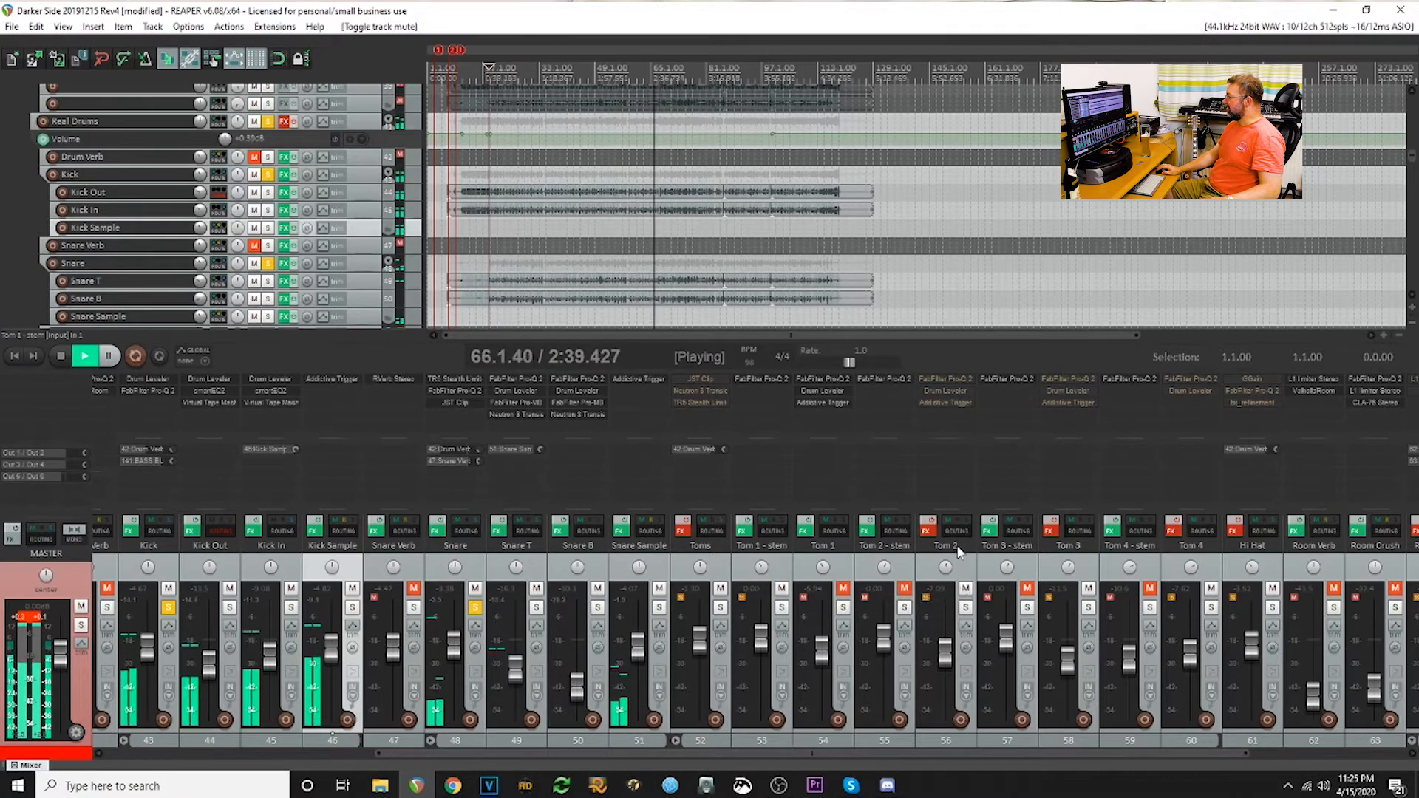
click(905, 588)
- Examine the Tom 2 track's recording in the arrangement, enlarging the track's height and shrinking it back
drag(1412, 161, 1413, 184)
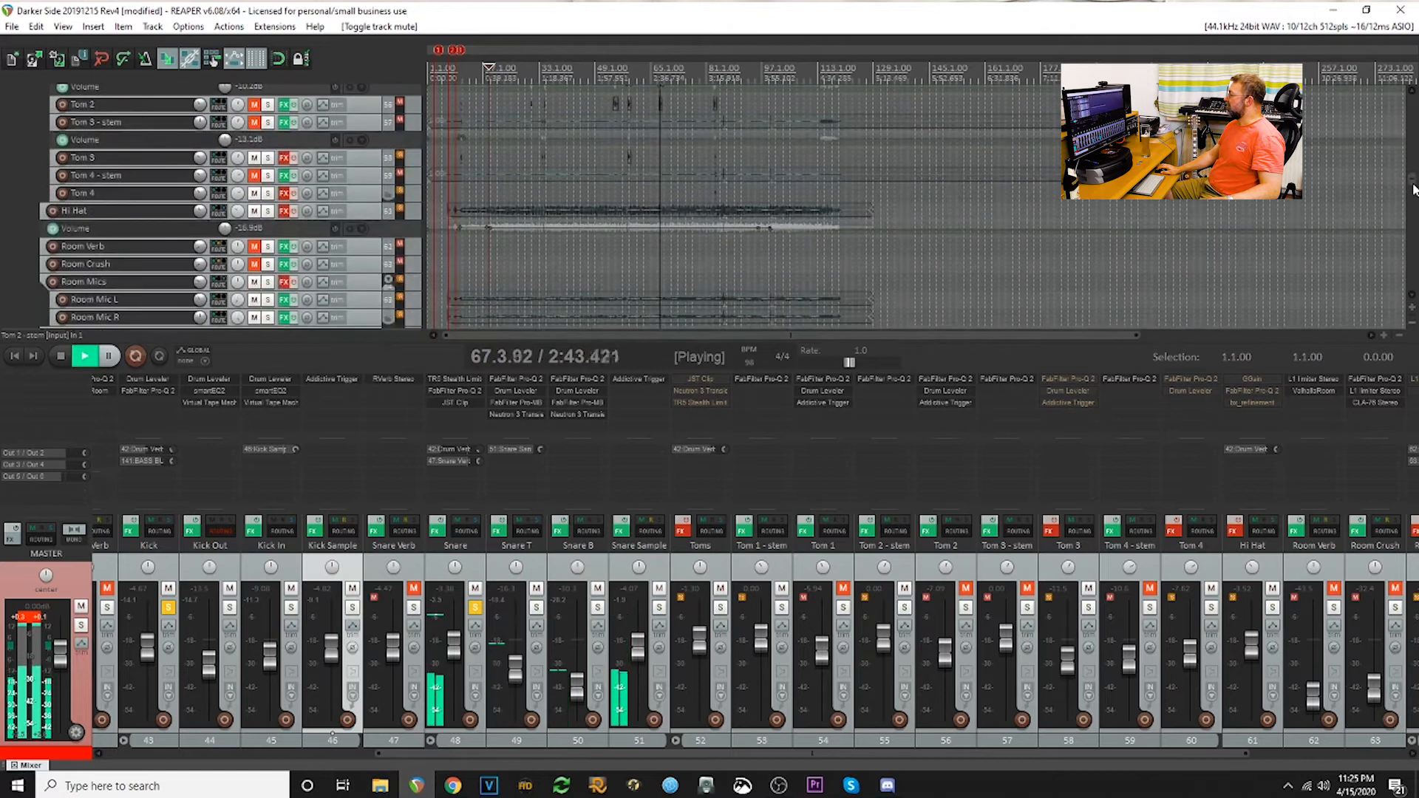
scroll(703, 220, up, 10)
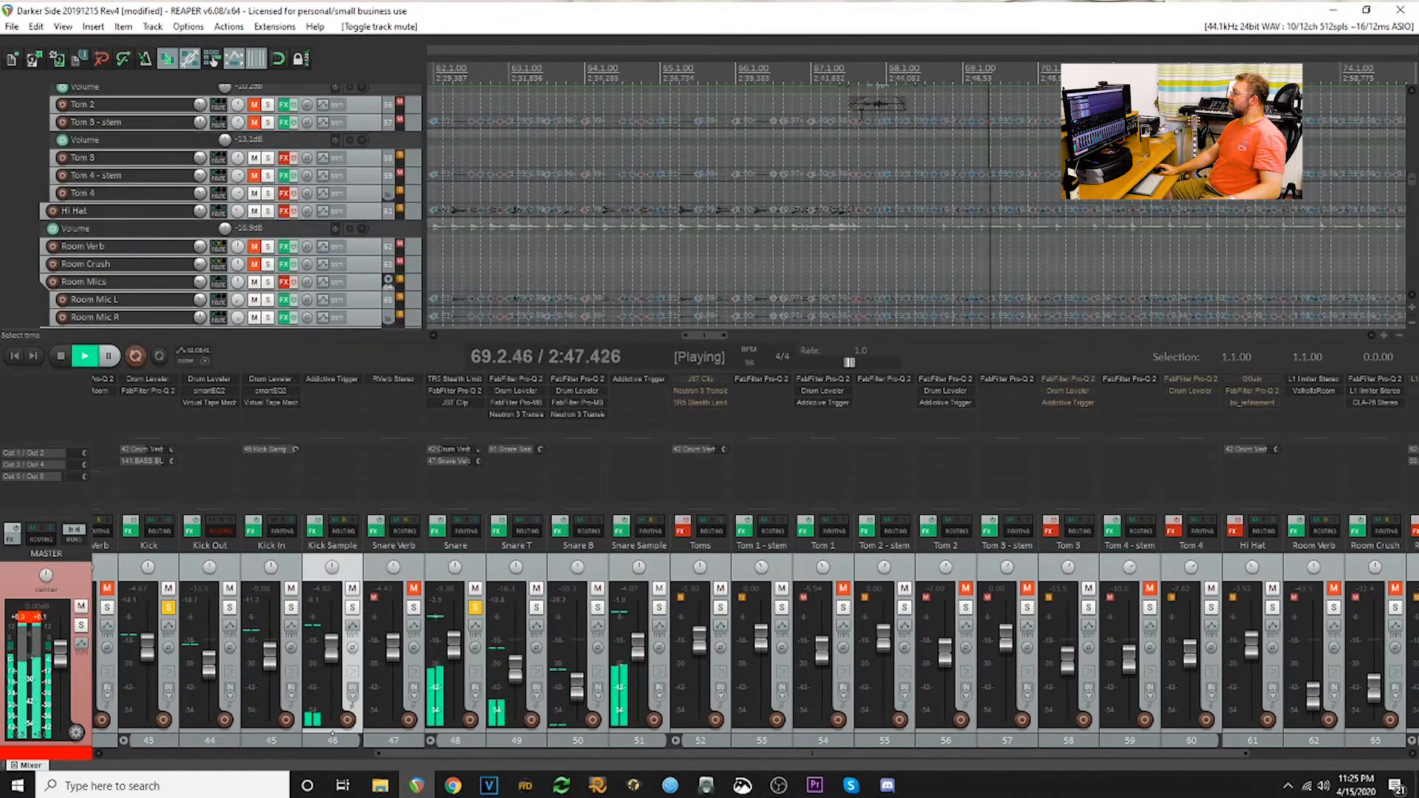
scroll(692, 121, up, 3)
drag(169, 112, 169, 191)
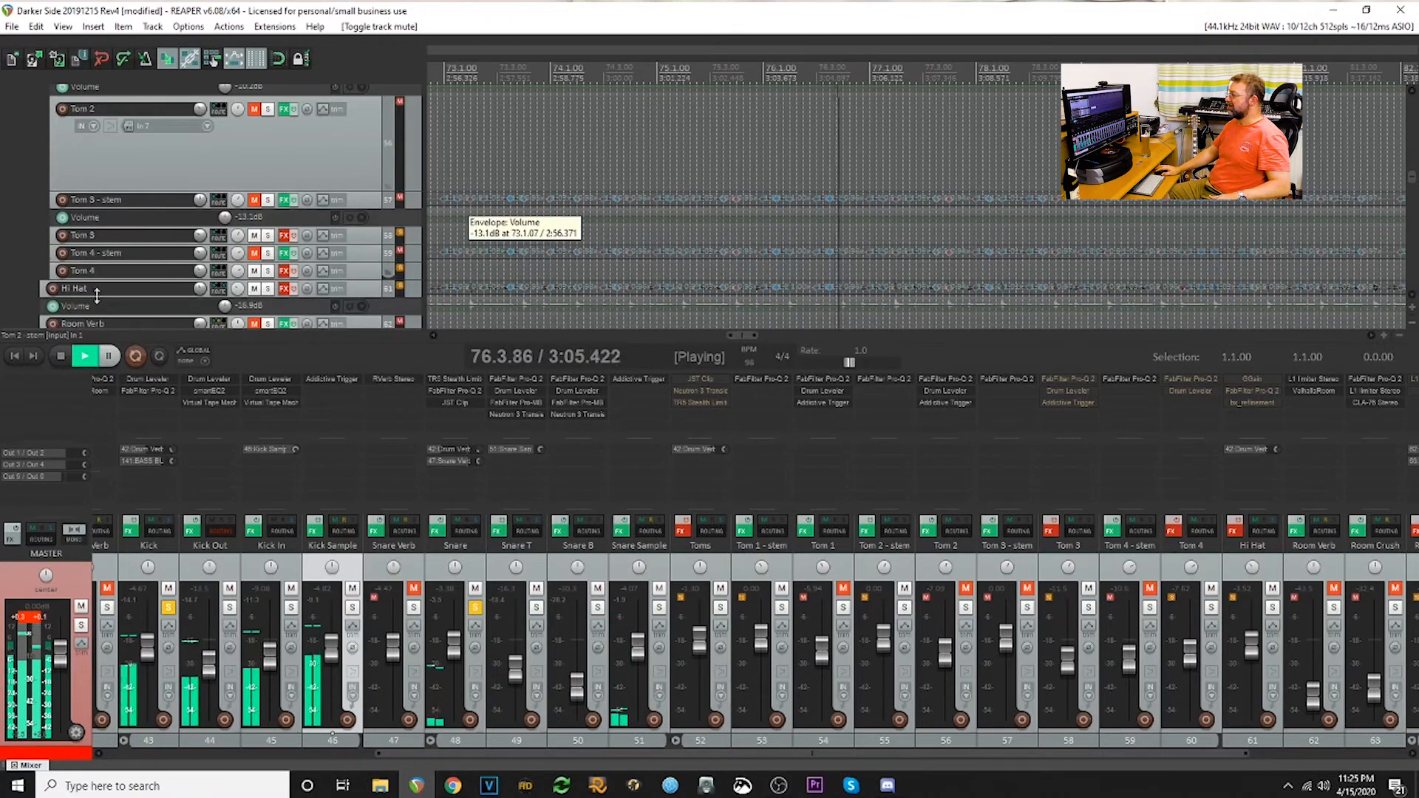
drag(152, 173, 156, 65)
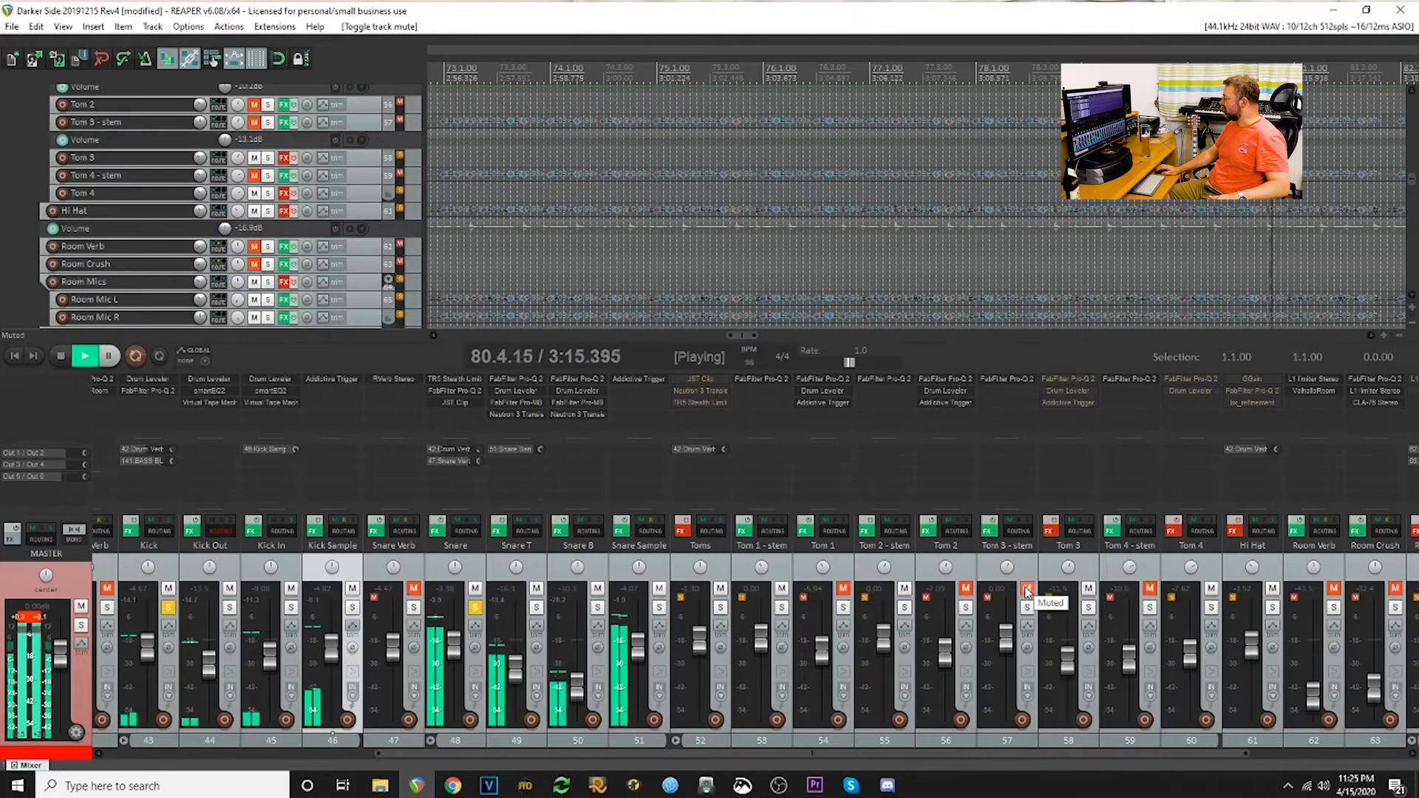
- Enable the effects on Tom 3 and Tom 4, unmute Tom 3 - stem and Tom 4 - stem, and mute Tom 3 and Tom 4
click(1050, 531)
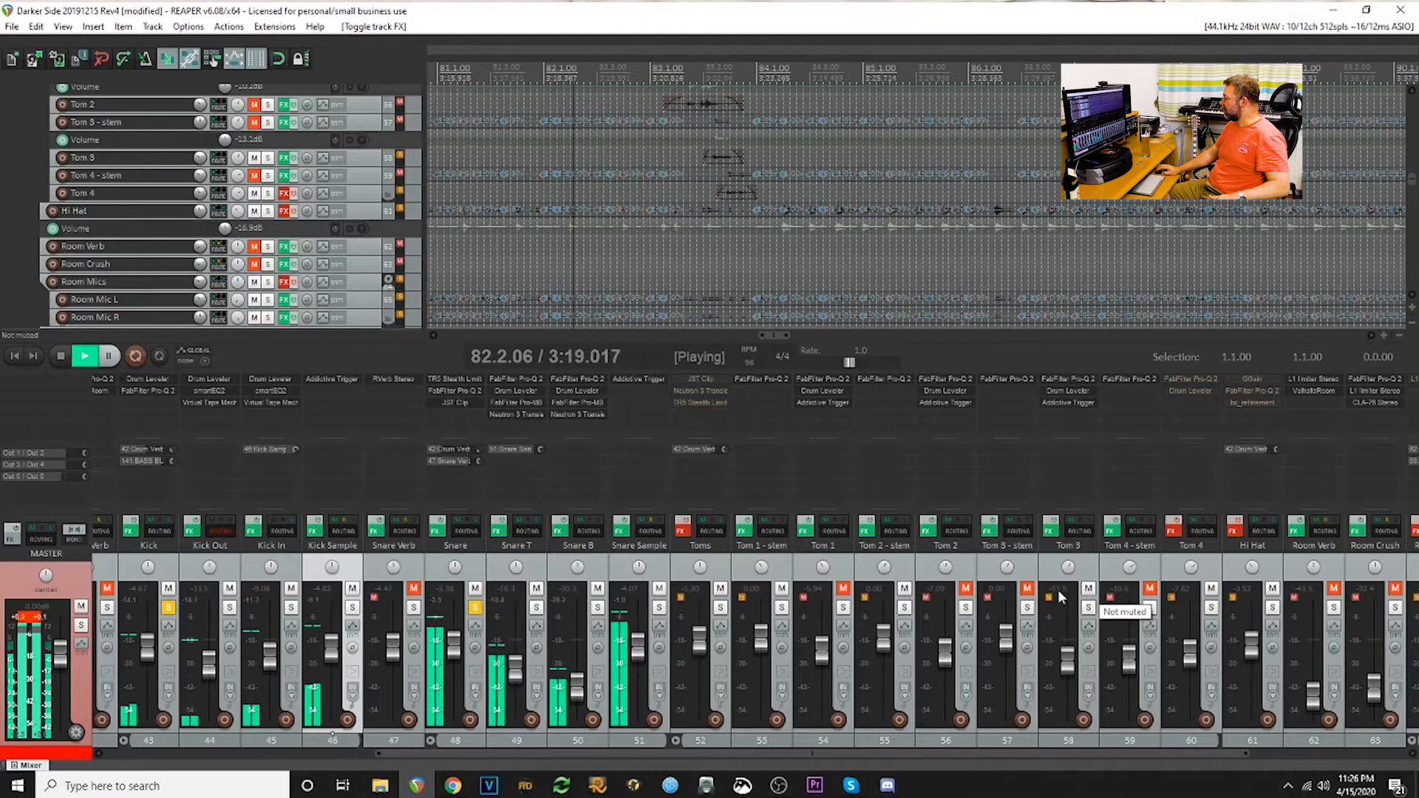
click(1029, 591)
click(1088, 588)
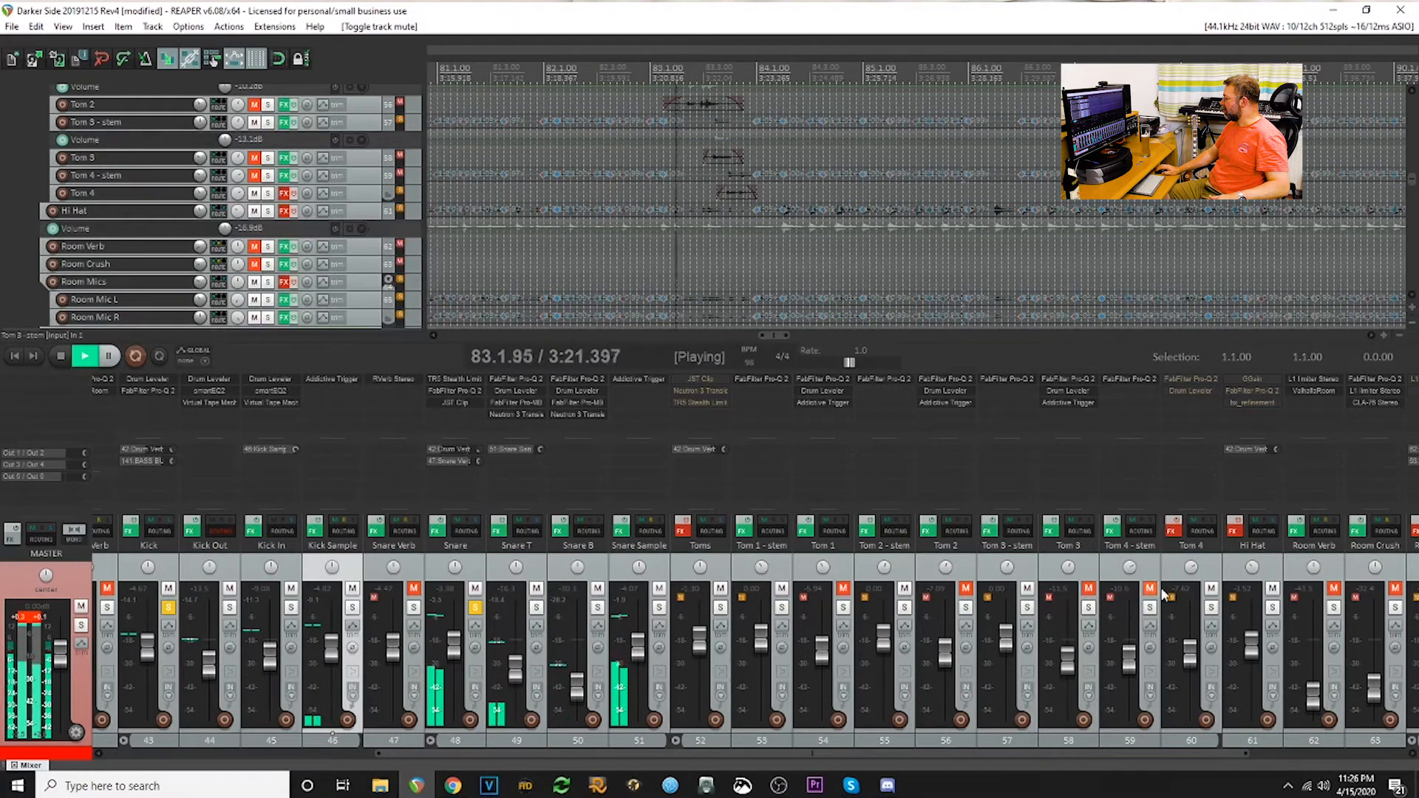
click(1177, 522)
click(1210, 588)
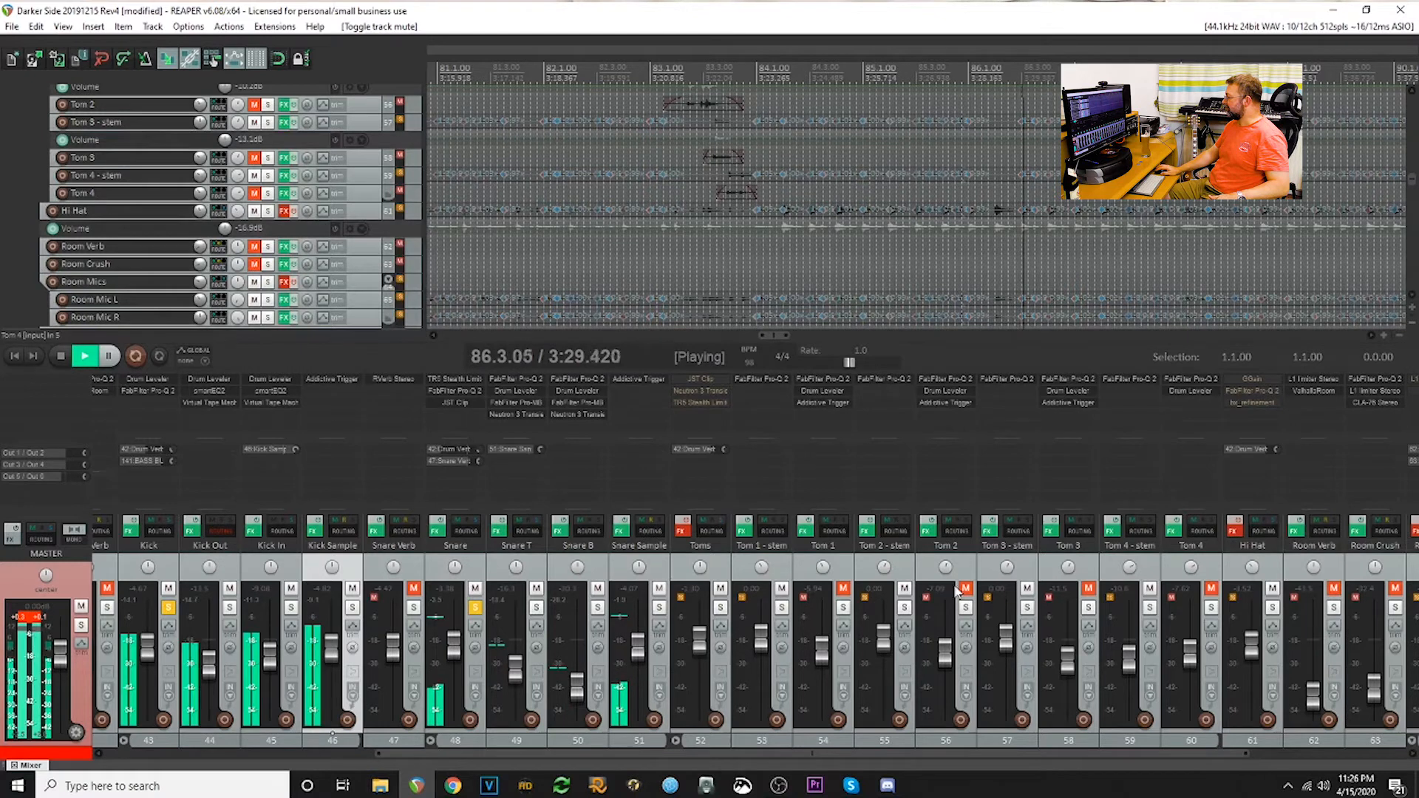
- Restart playback around bar 40, and add the Hi Hat track to the solo with its effects enabled
drag(858, 752, 1018, 760)
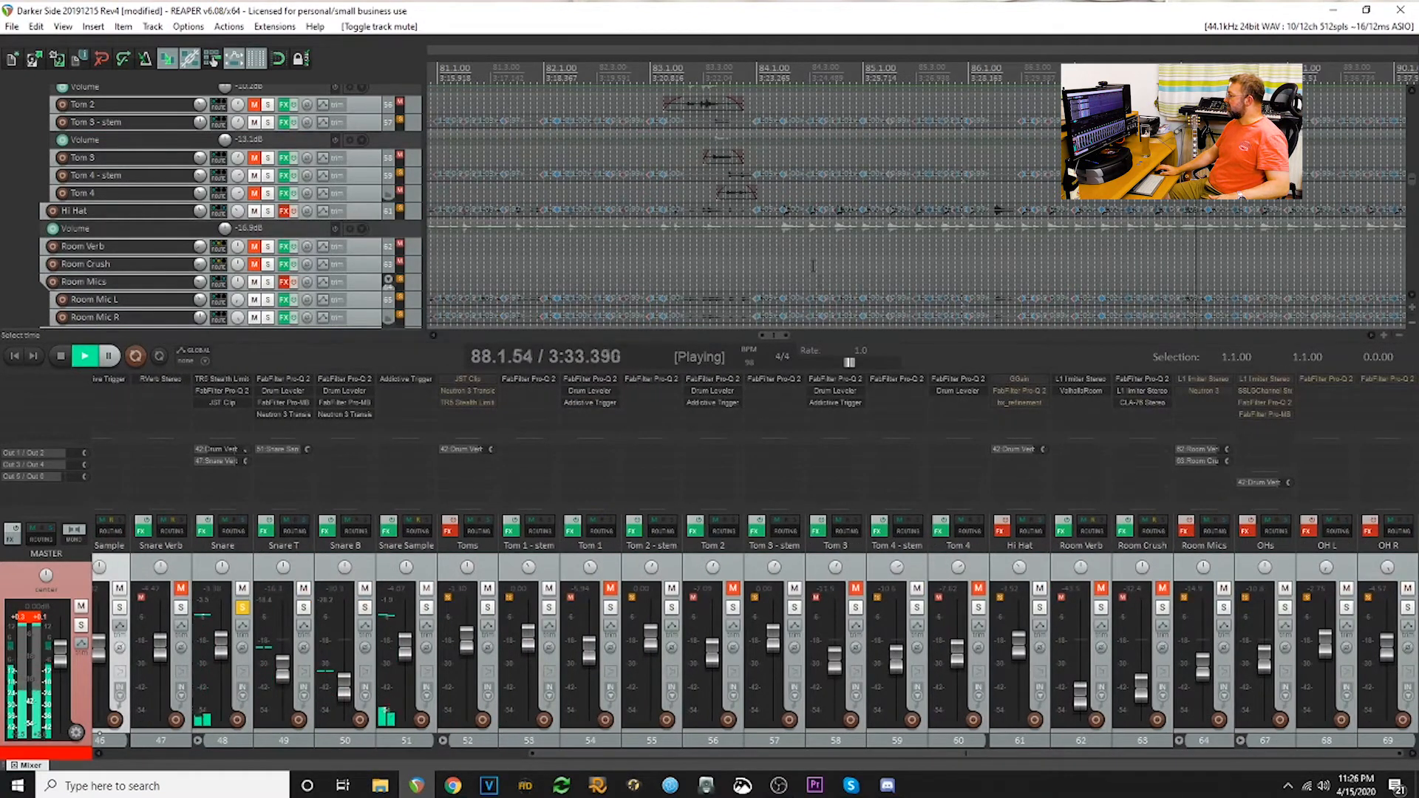
scroll(510, 214, down, 8)
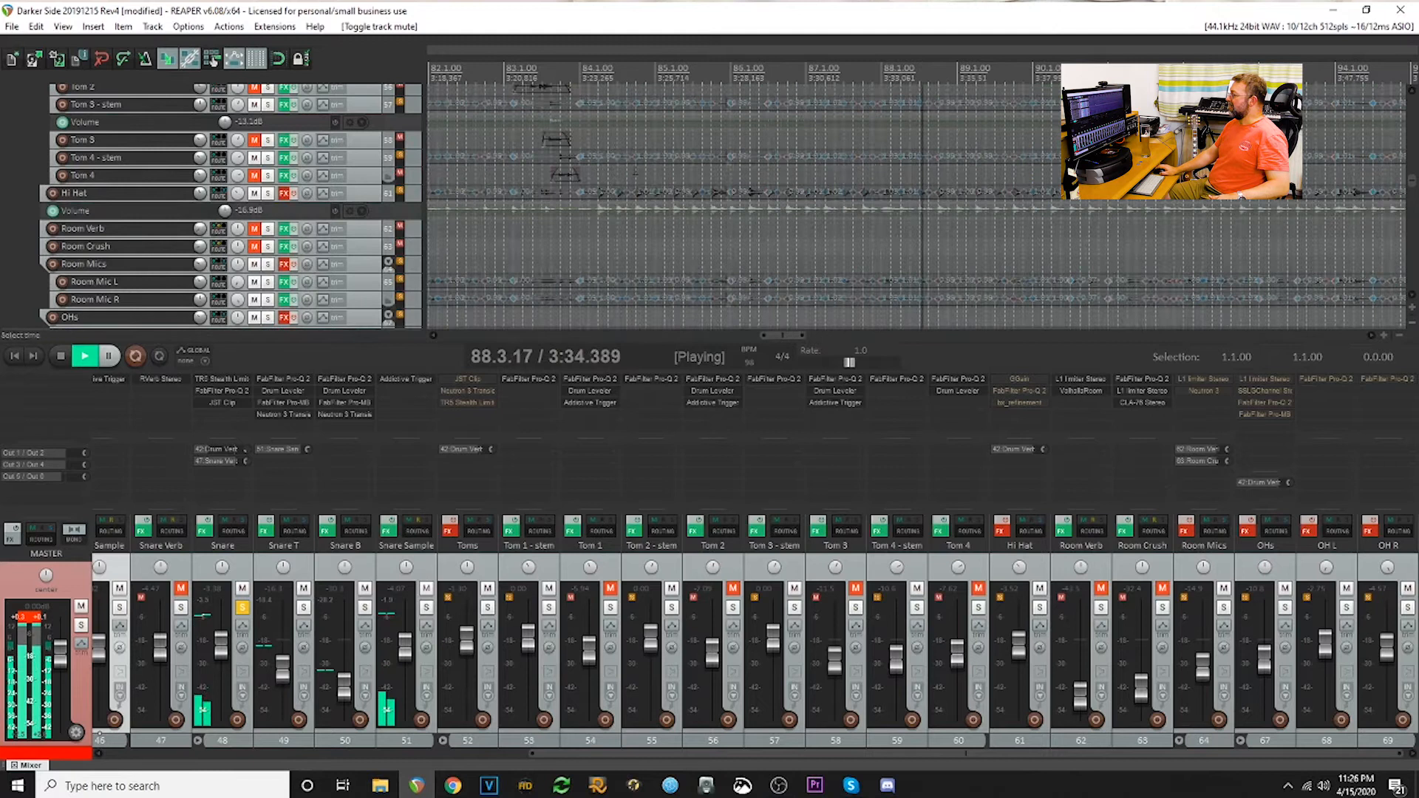
click(444, 229)
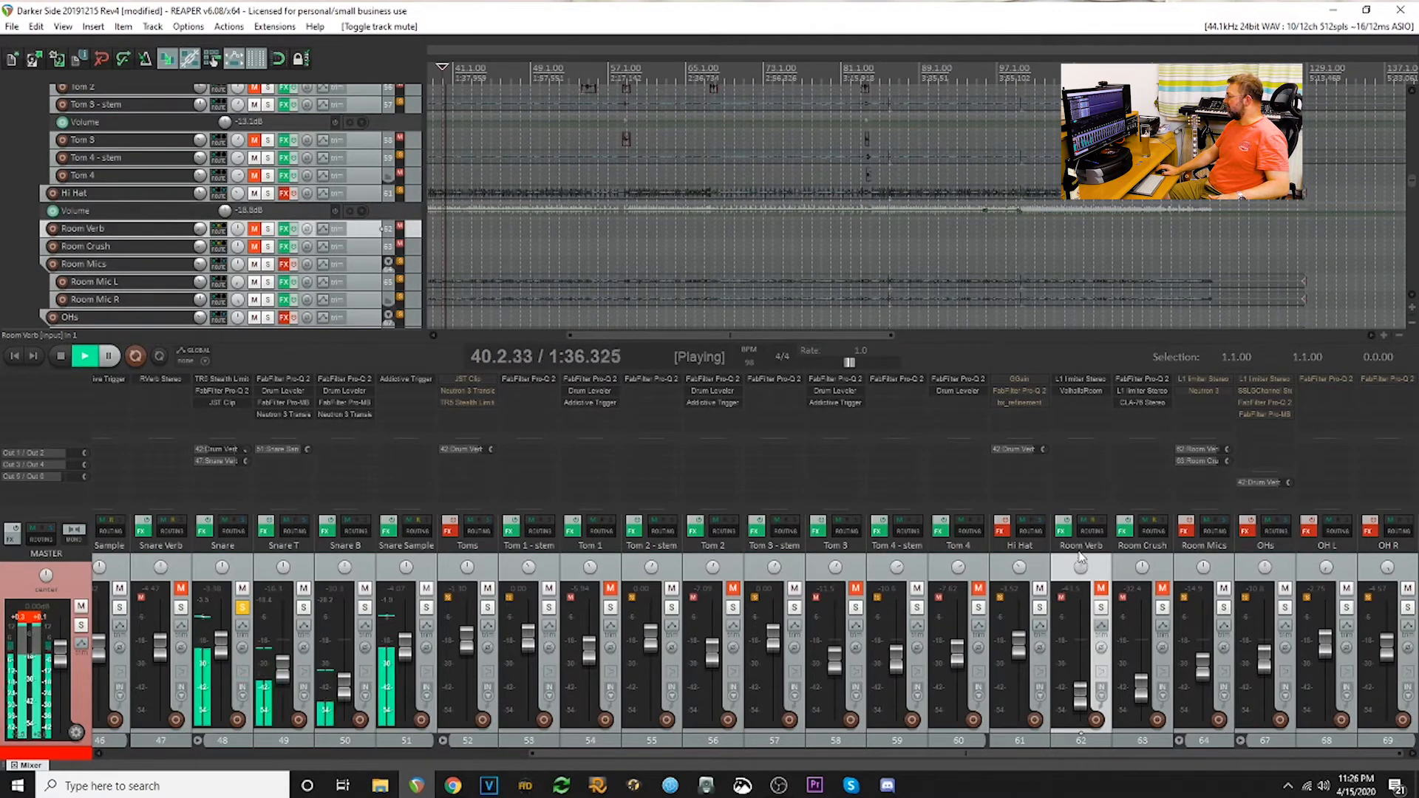
click(1040, 607)
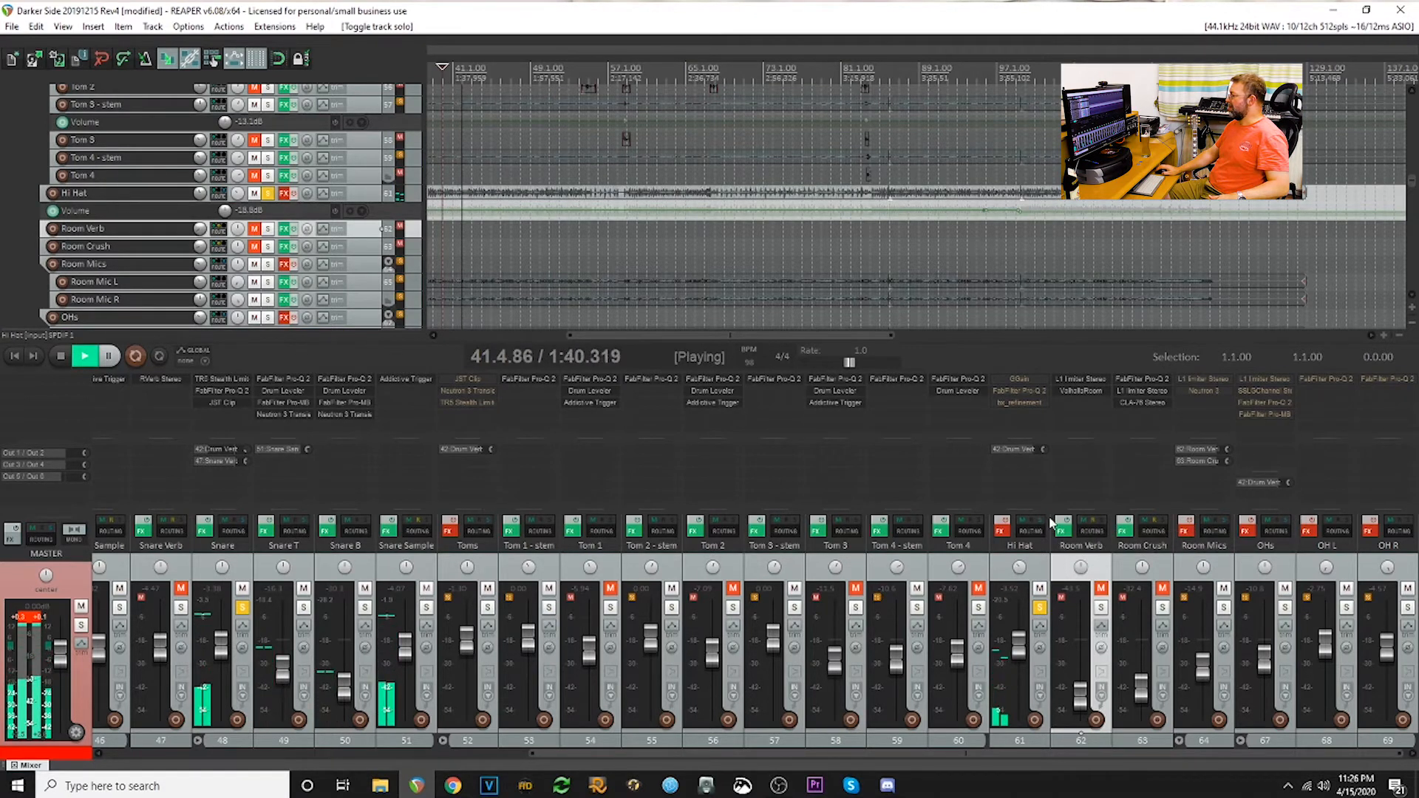
click(999, 525)
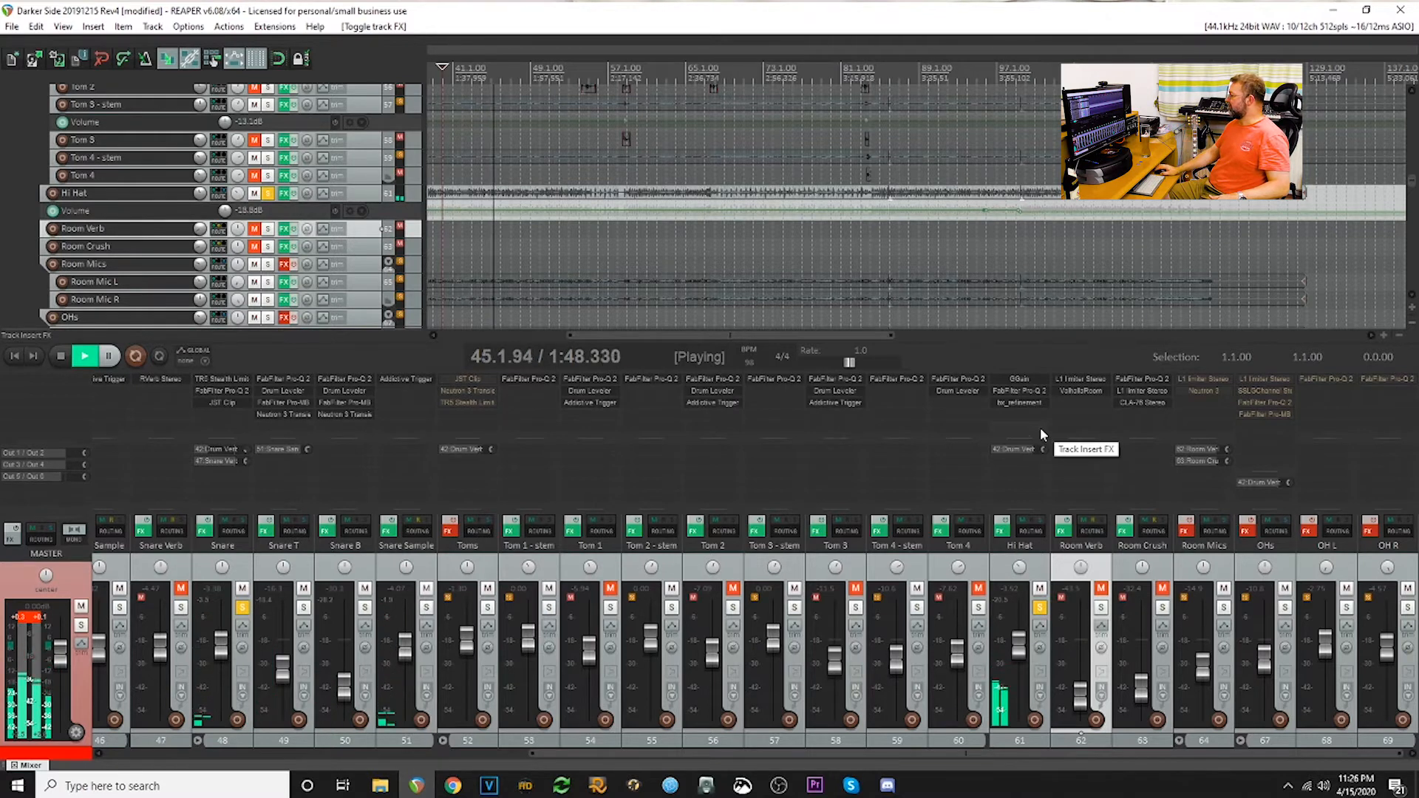
- Inspect the Hi Hat track's GGain, FabFilter Pro-Q 2 and bx_refinement settings, closing each plugin window after viewing
click(1021, 377)
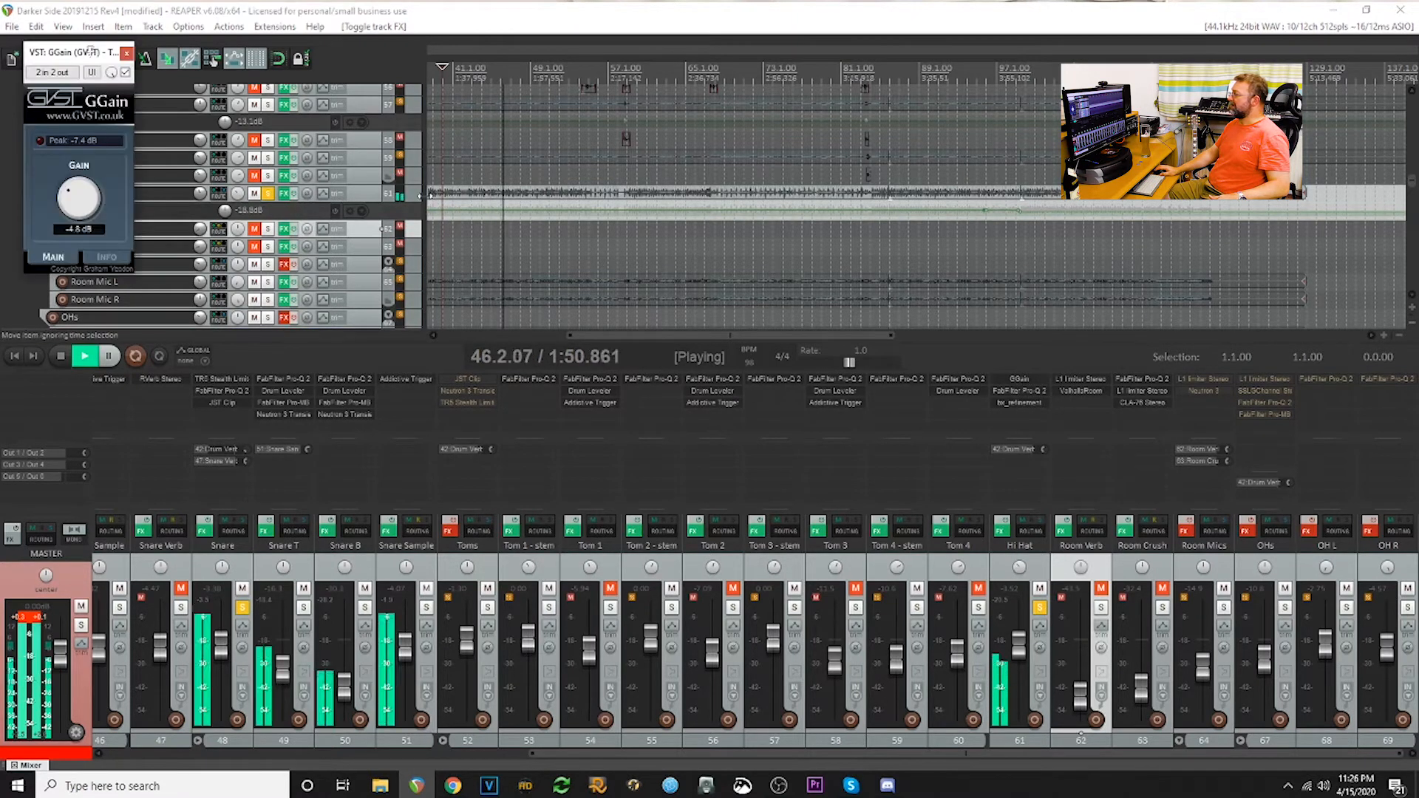
click(127, 55)
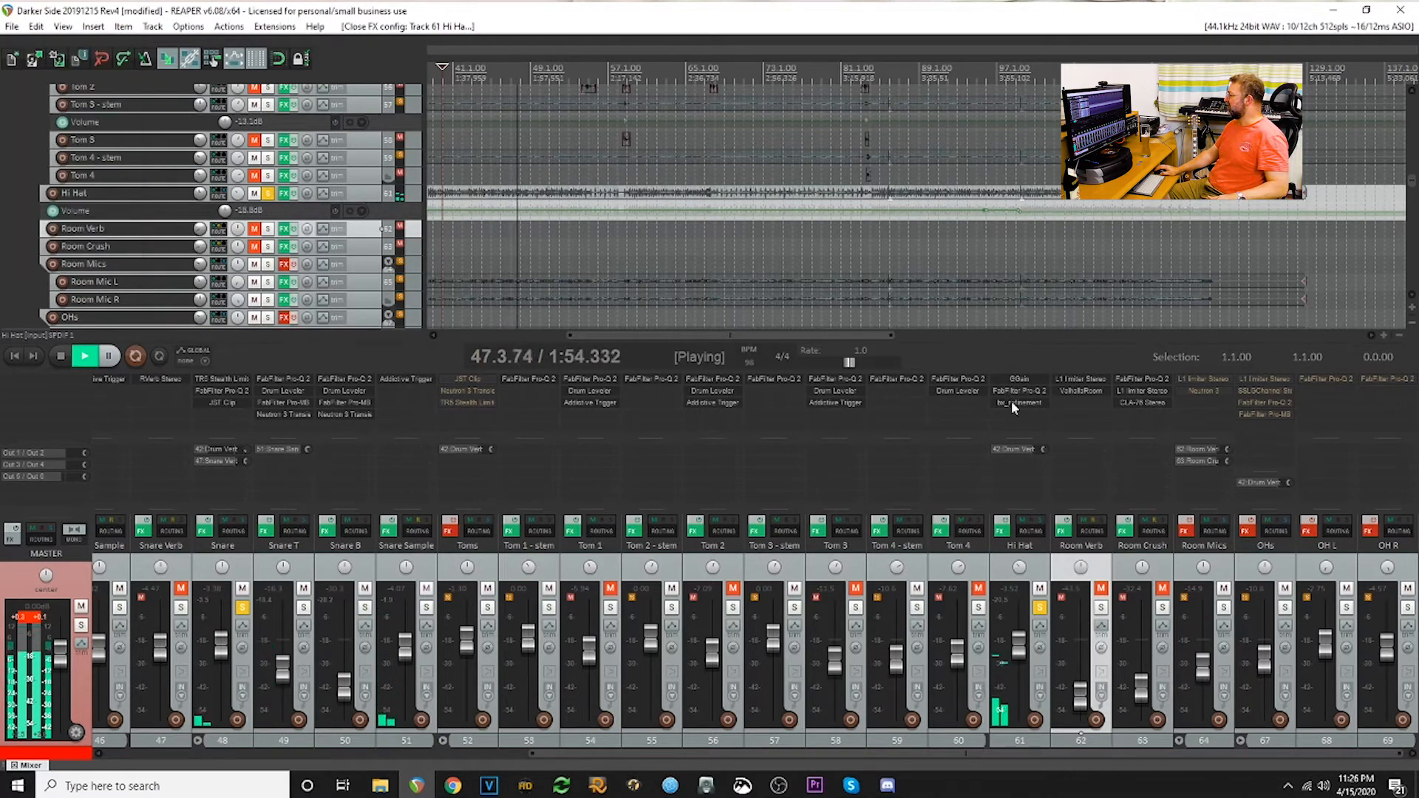
click(1020, 390)
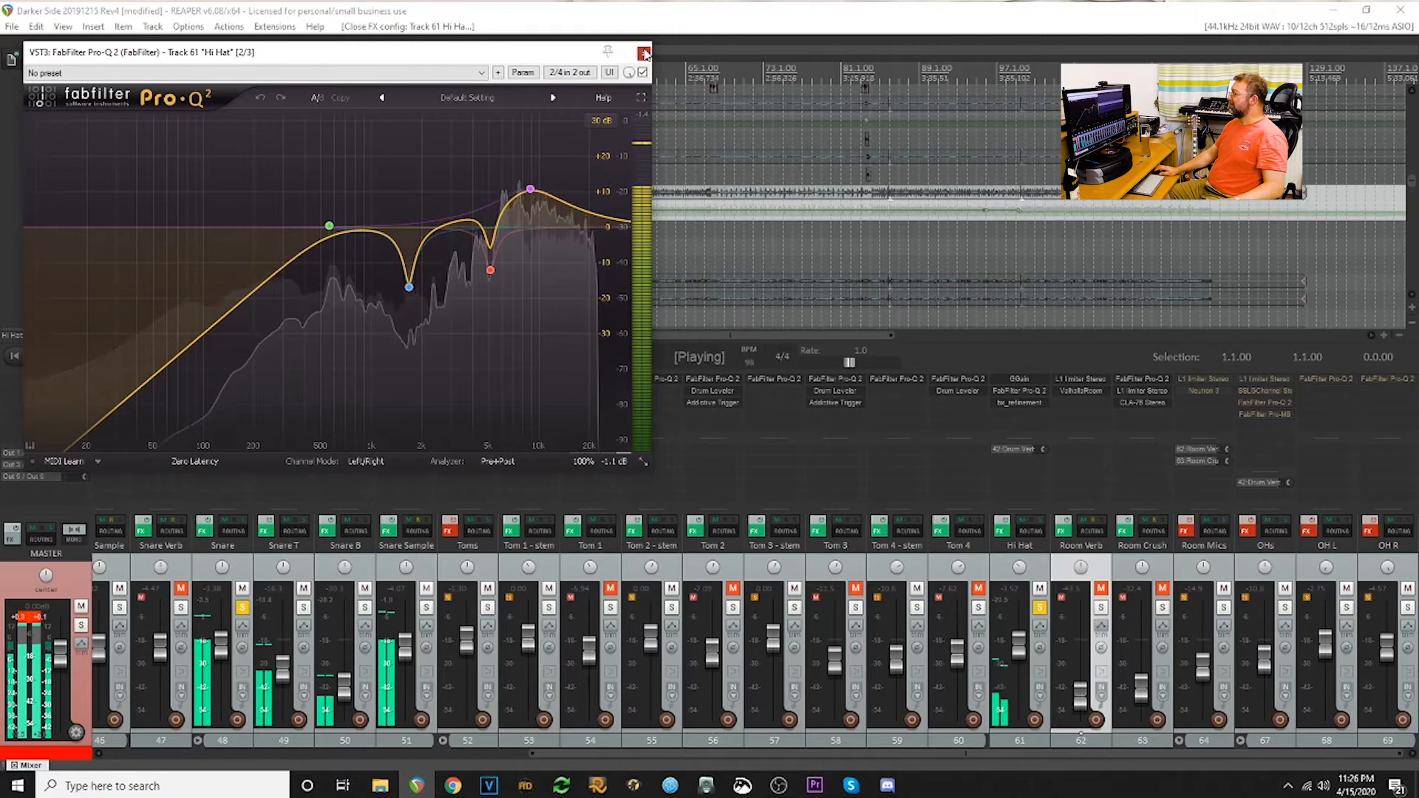
click(644, 53)
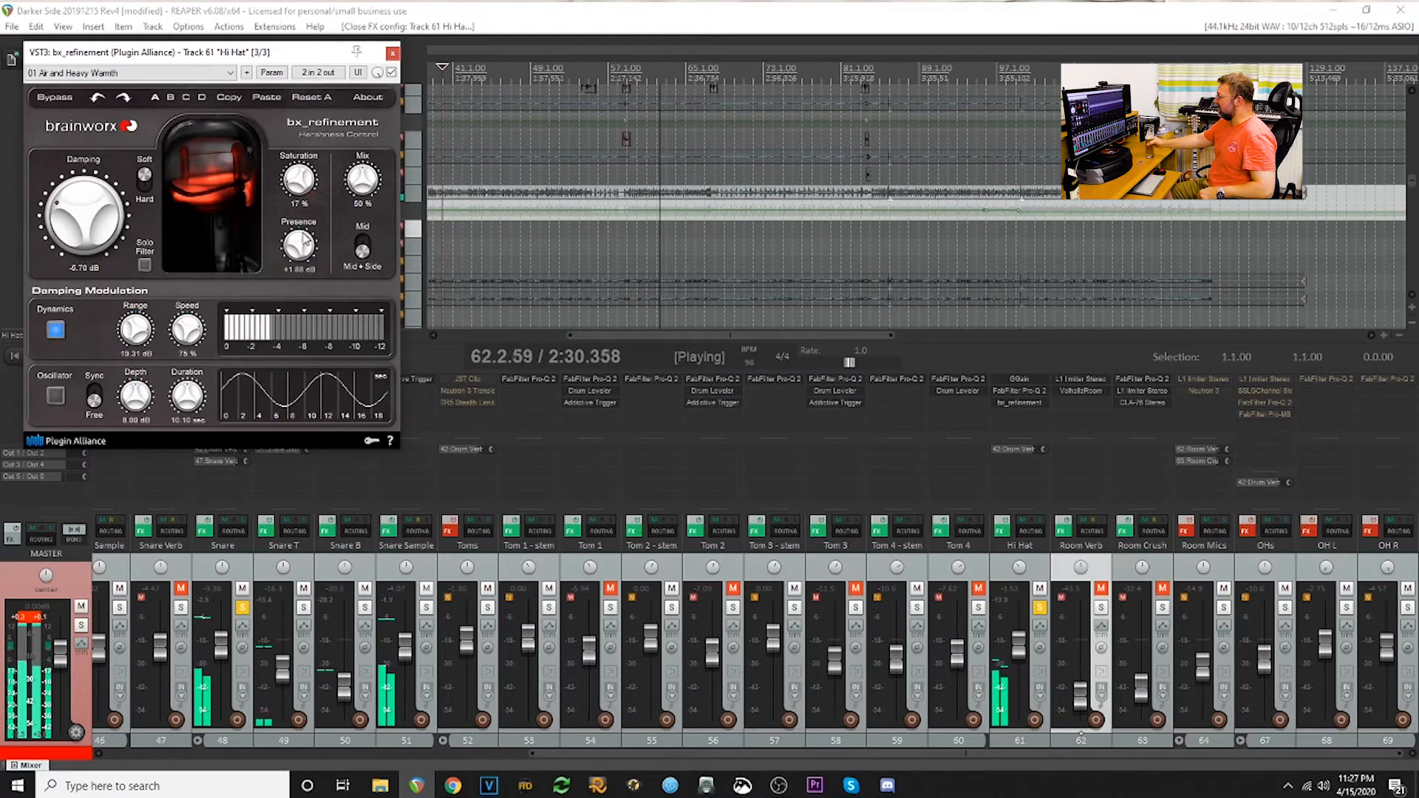
click(392, 53)
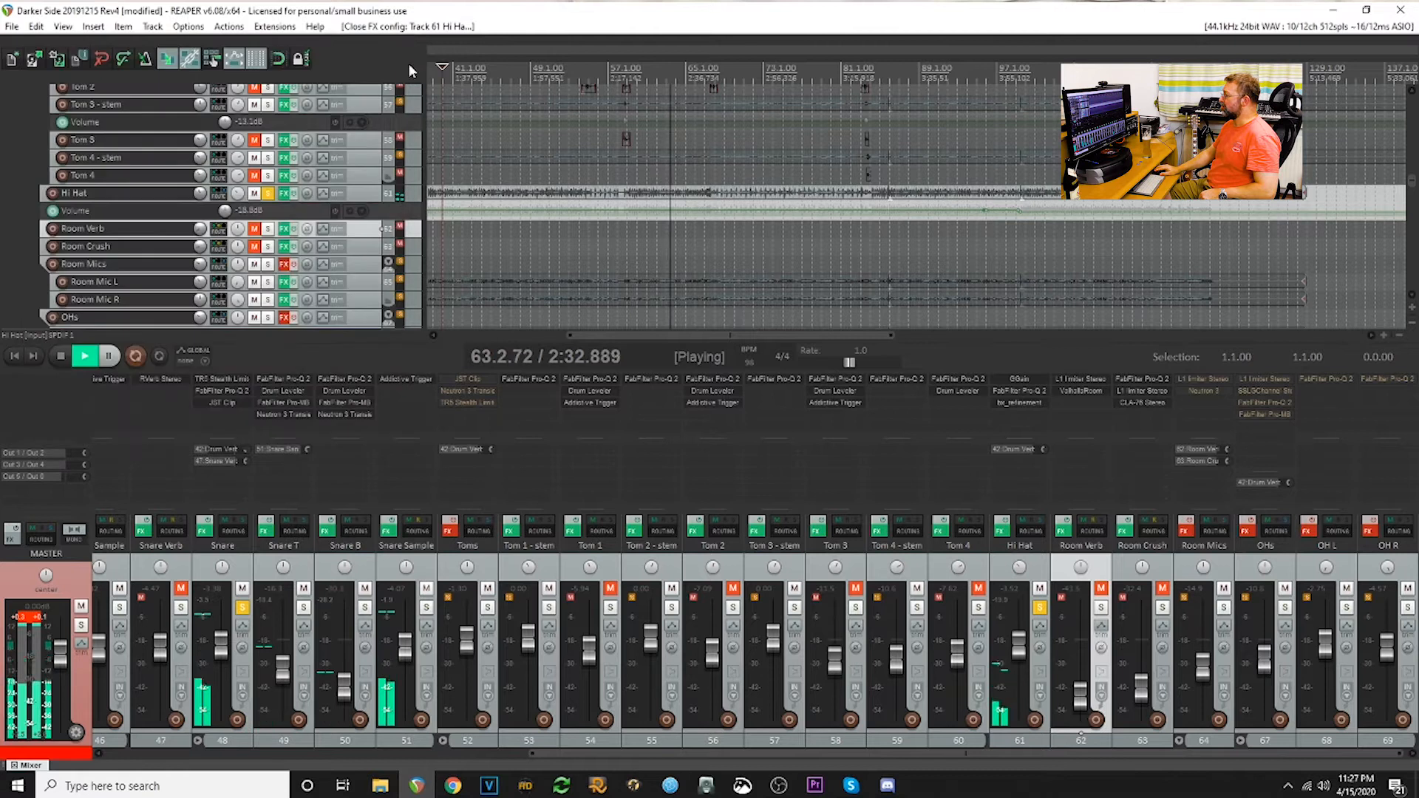
- Unmute the Room Verb track, add it to the solo, and inspect its L1 limiter and ValhallaRoom settings
click(1100, 588)
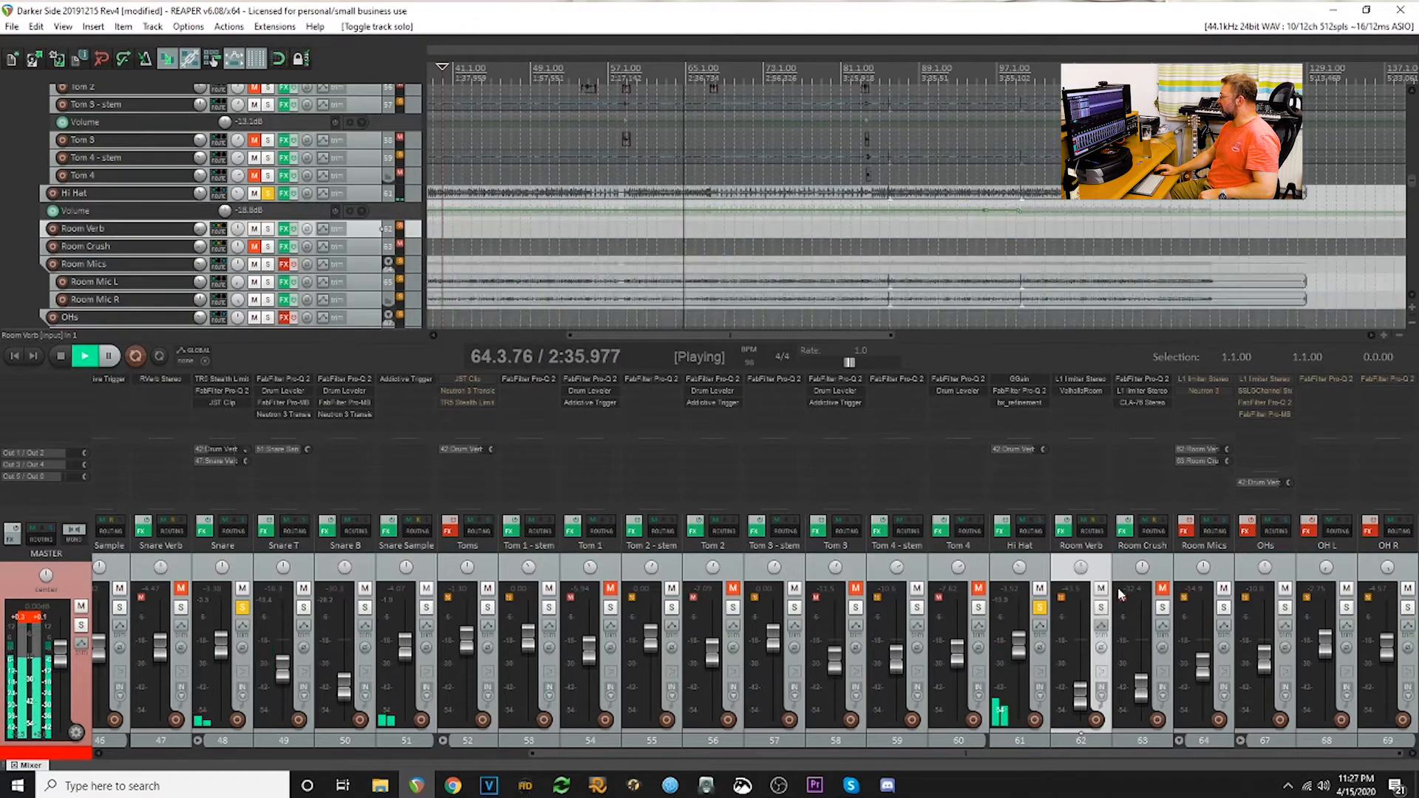
click(1083, 380)
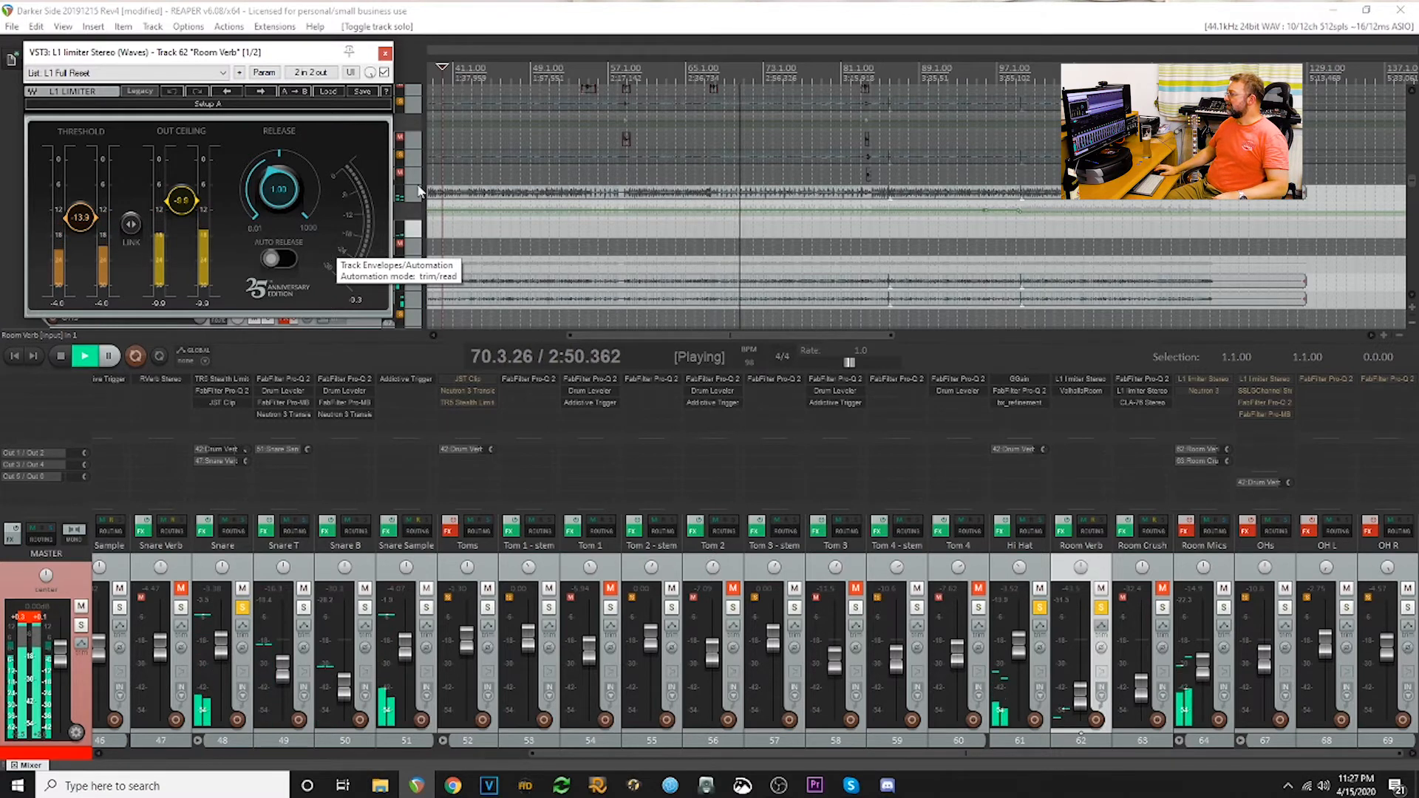
click(386, 54)
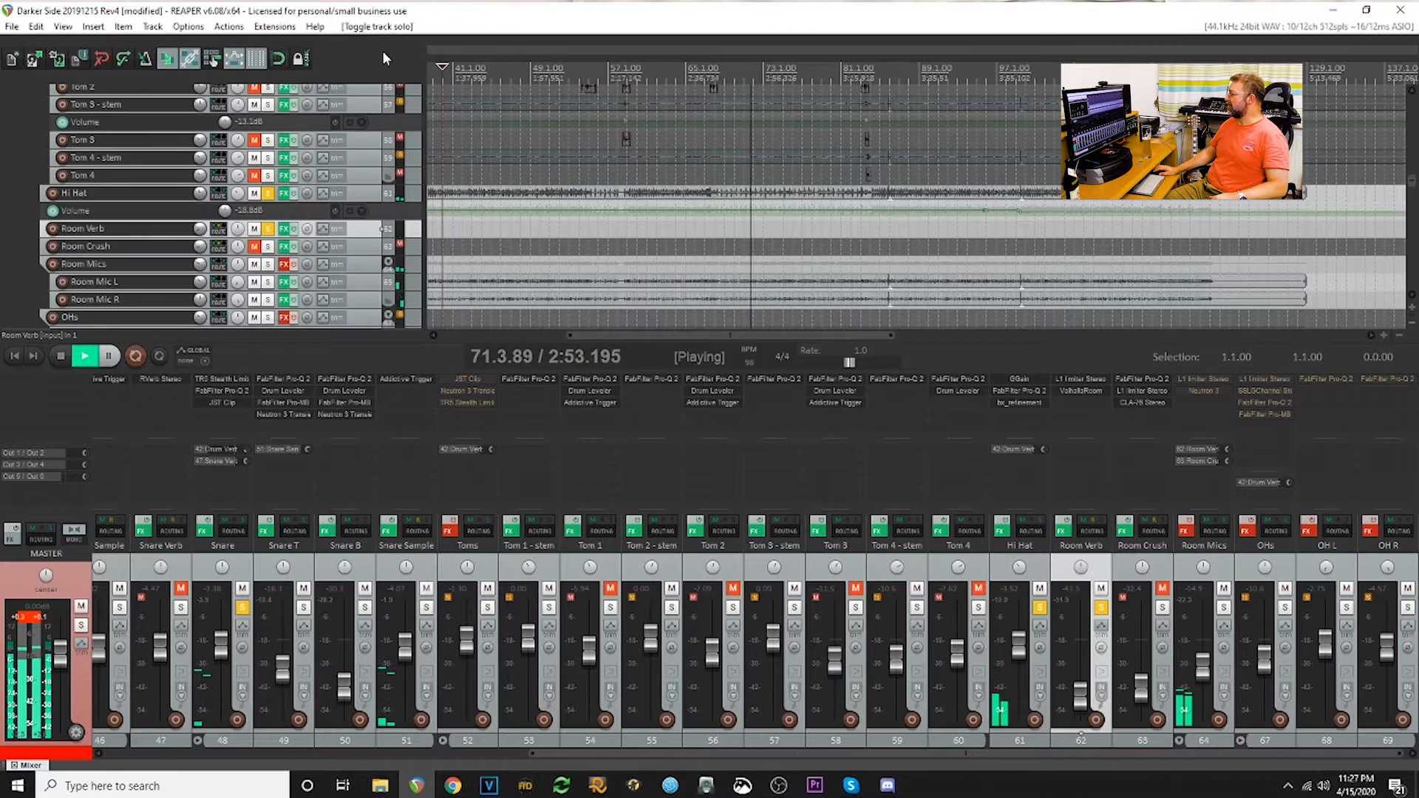
click(1082, 391)
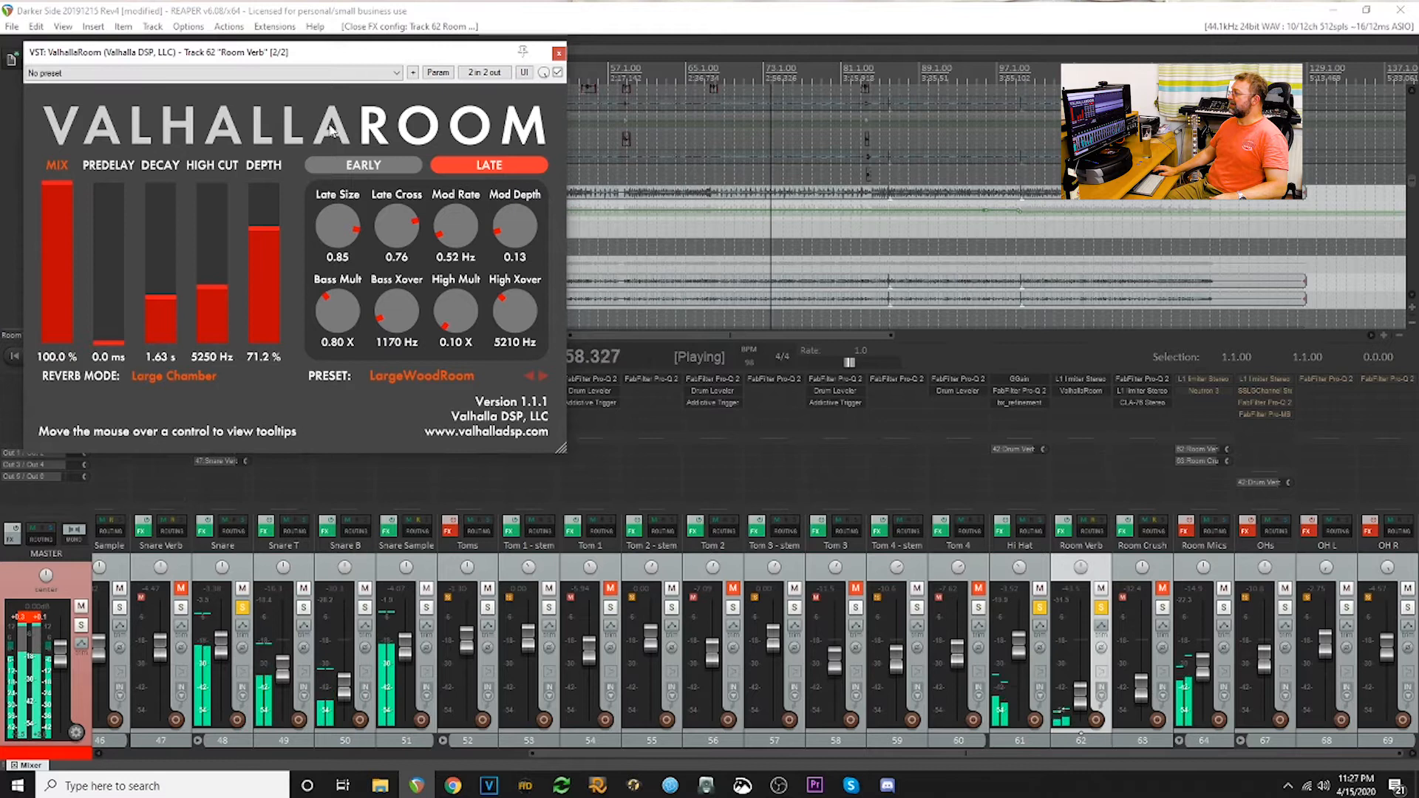
click(559, 53)
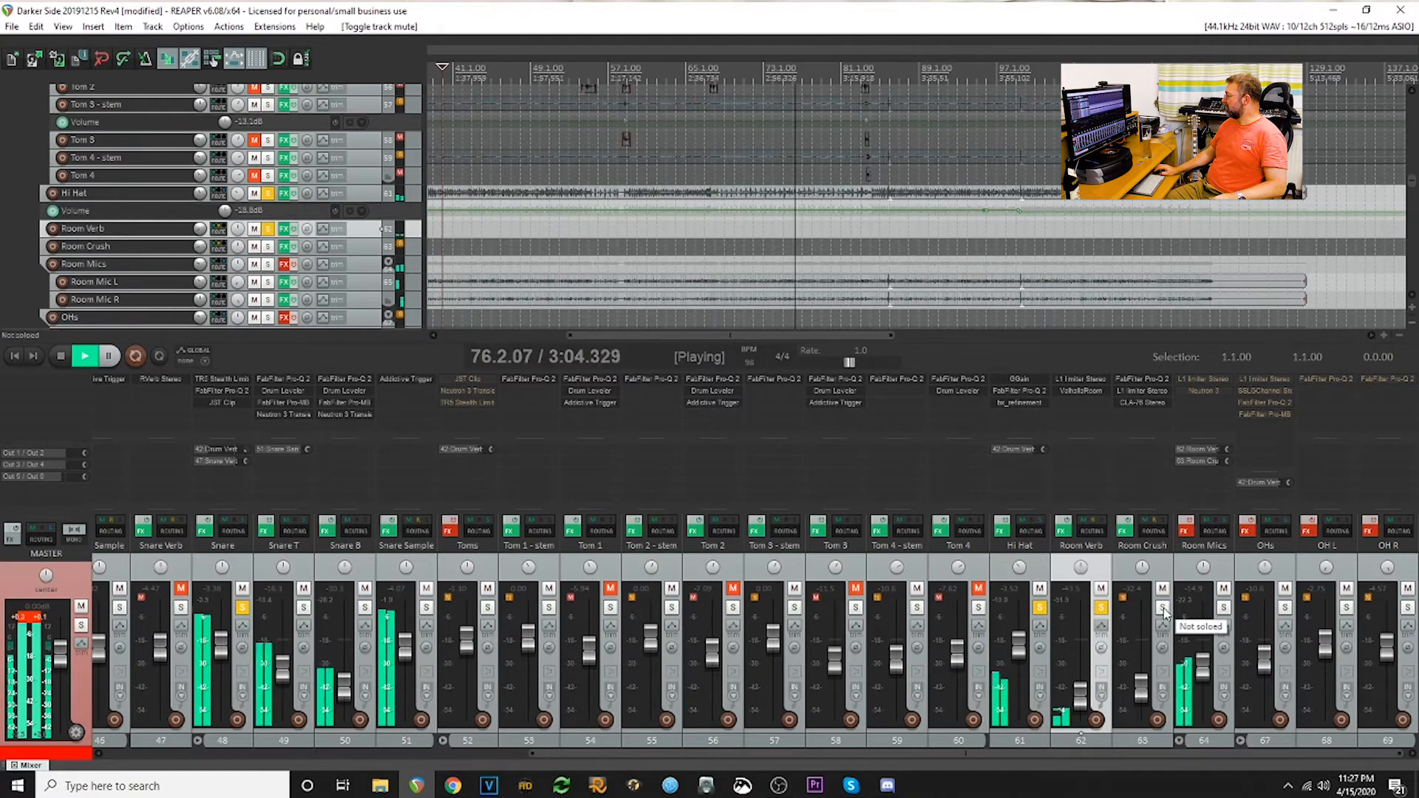
- Unmute the Room Crush track, add it to the solo, and inspect its FabFilter Pro-Q 2 and CLA-76 settings
click(1162, 607)
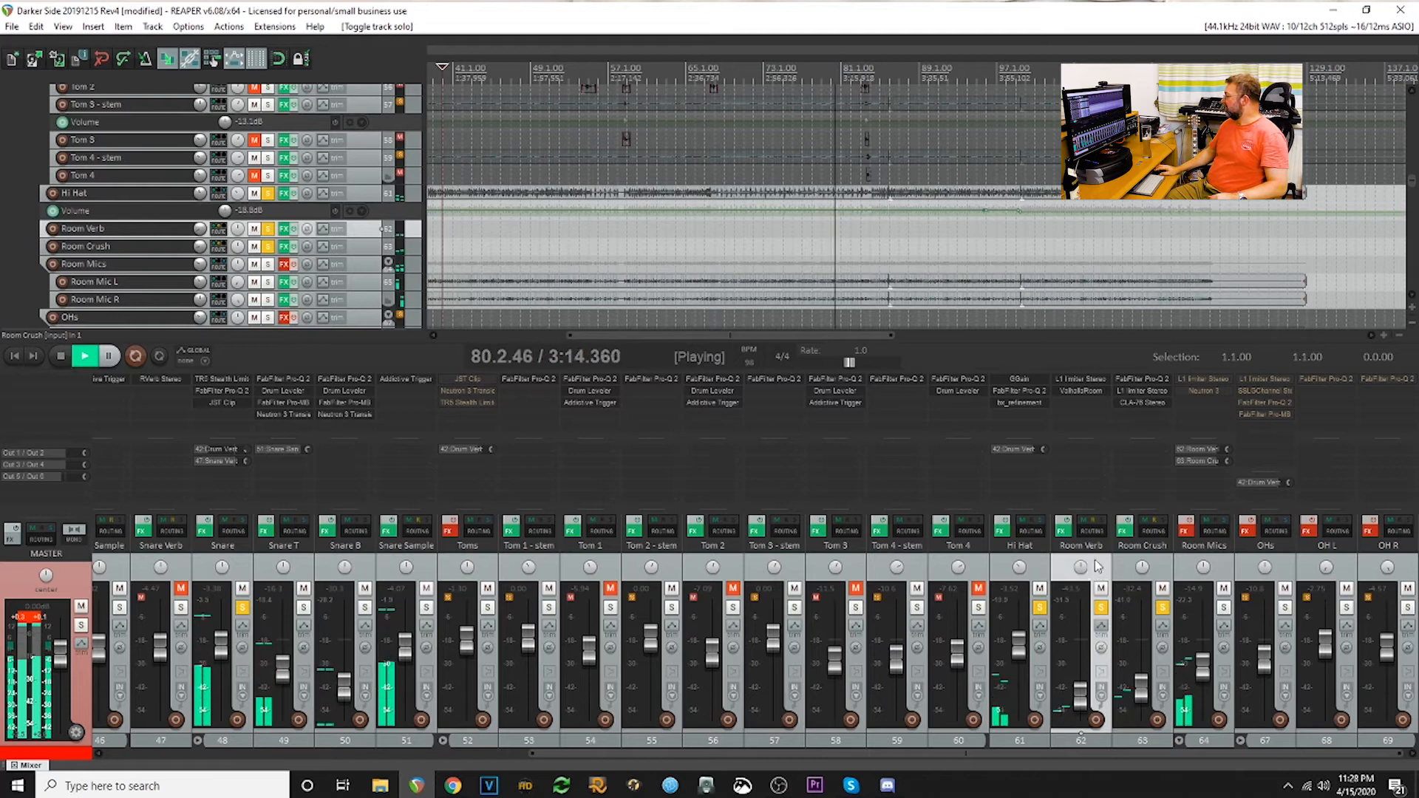
click(1148, 379)
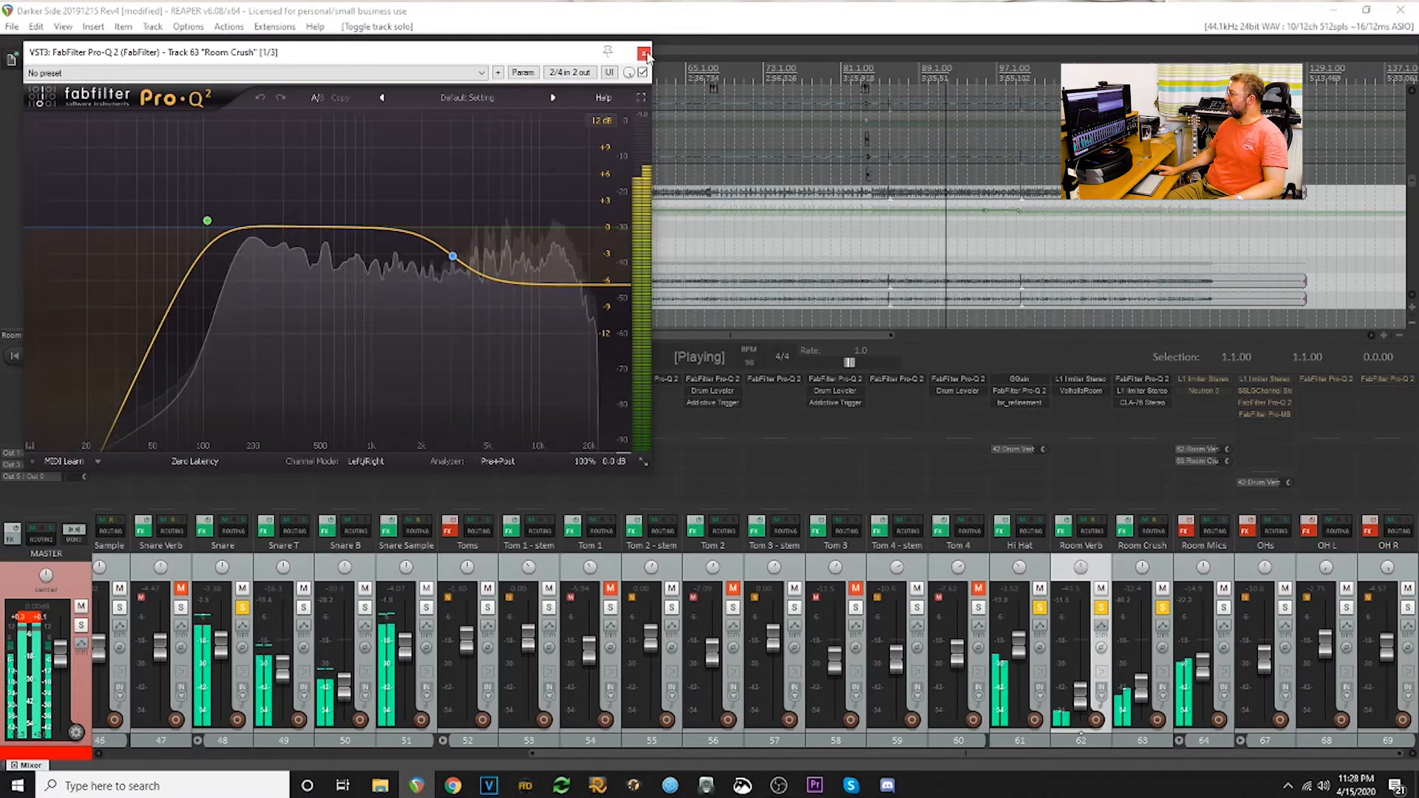
click(642, 55)
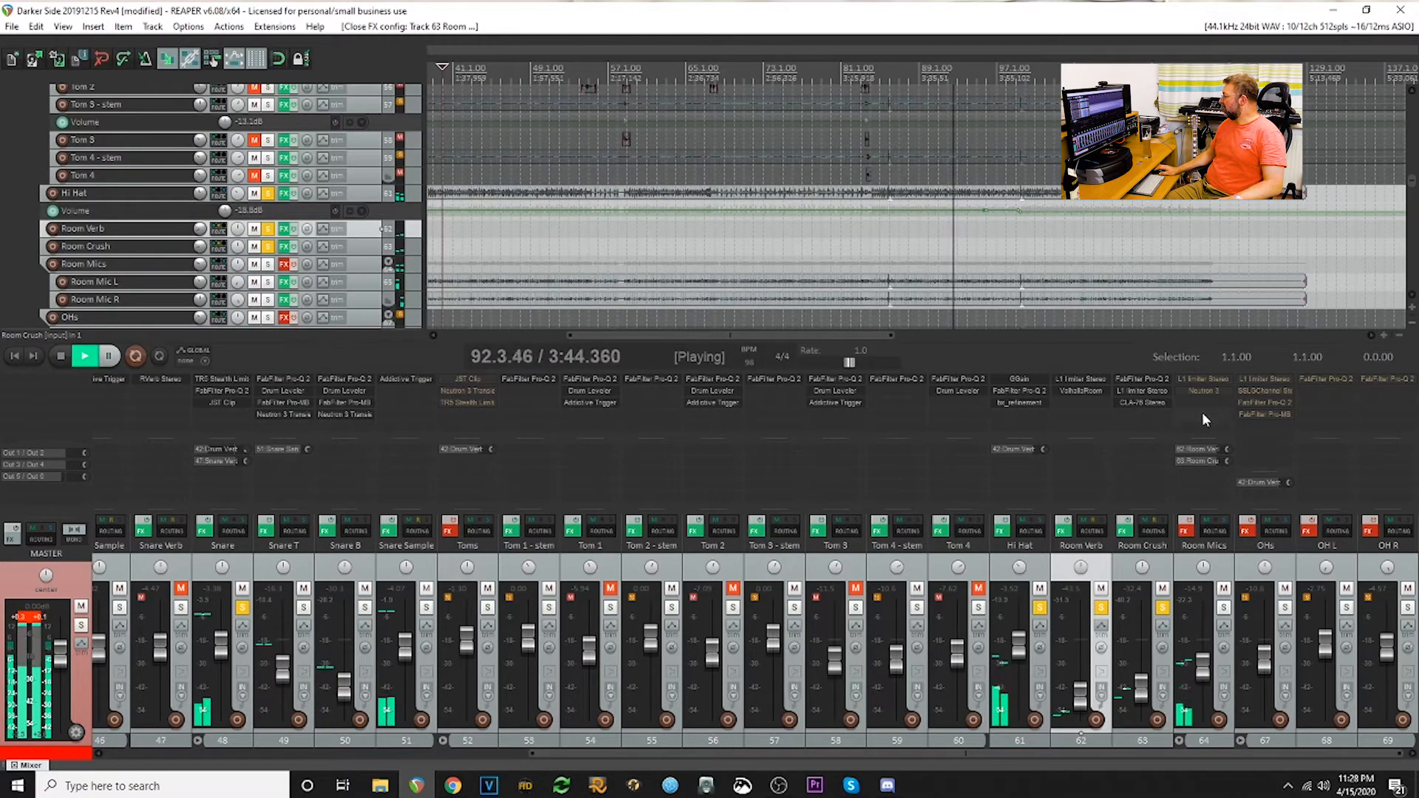
click(1151, 402)
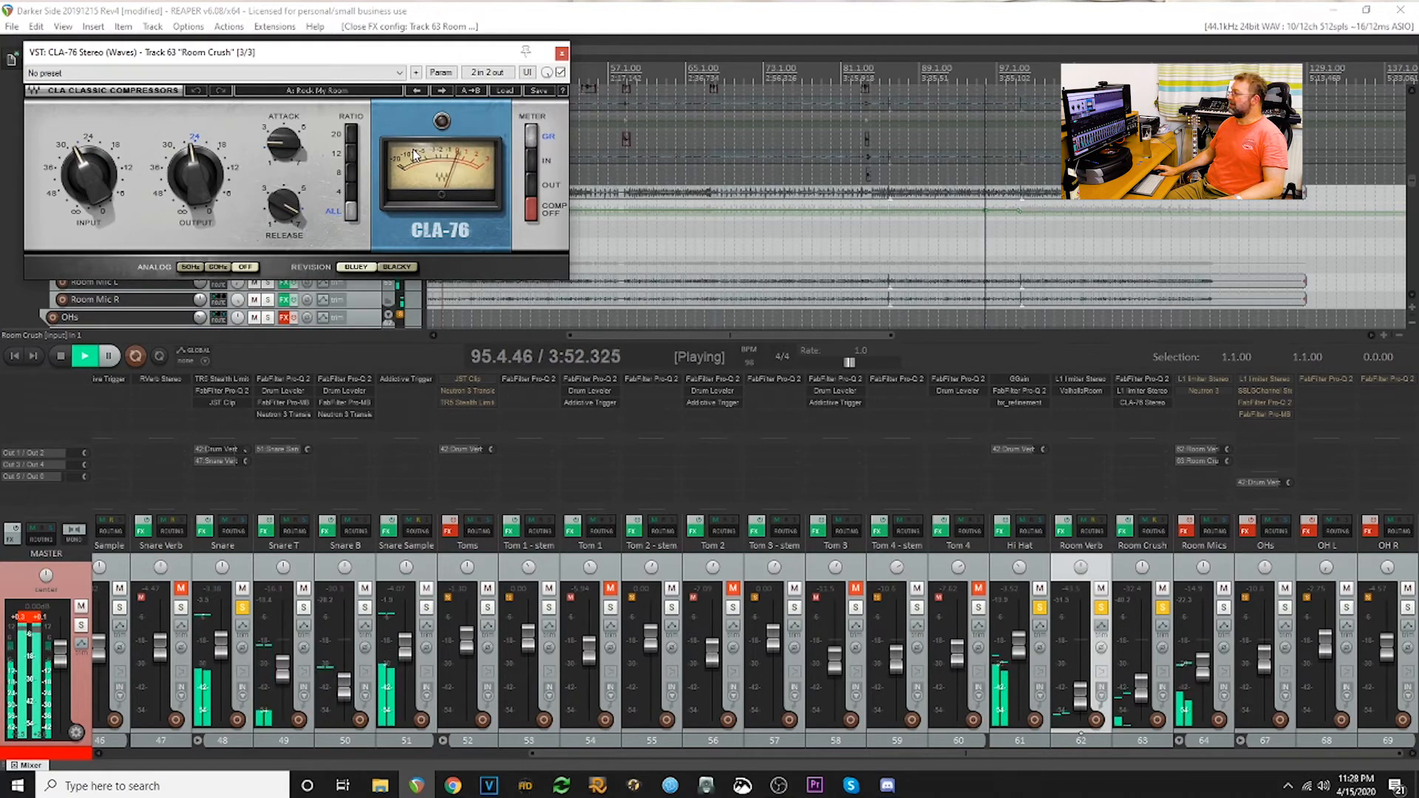
click(562, 53)
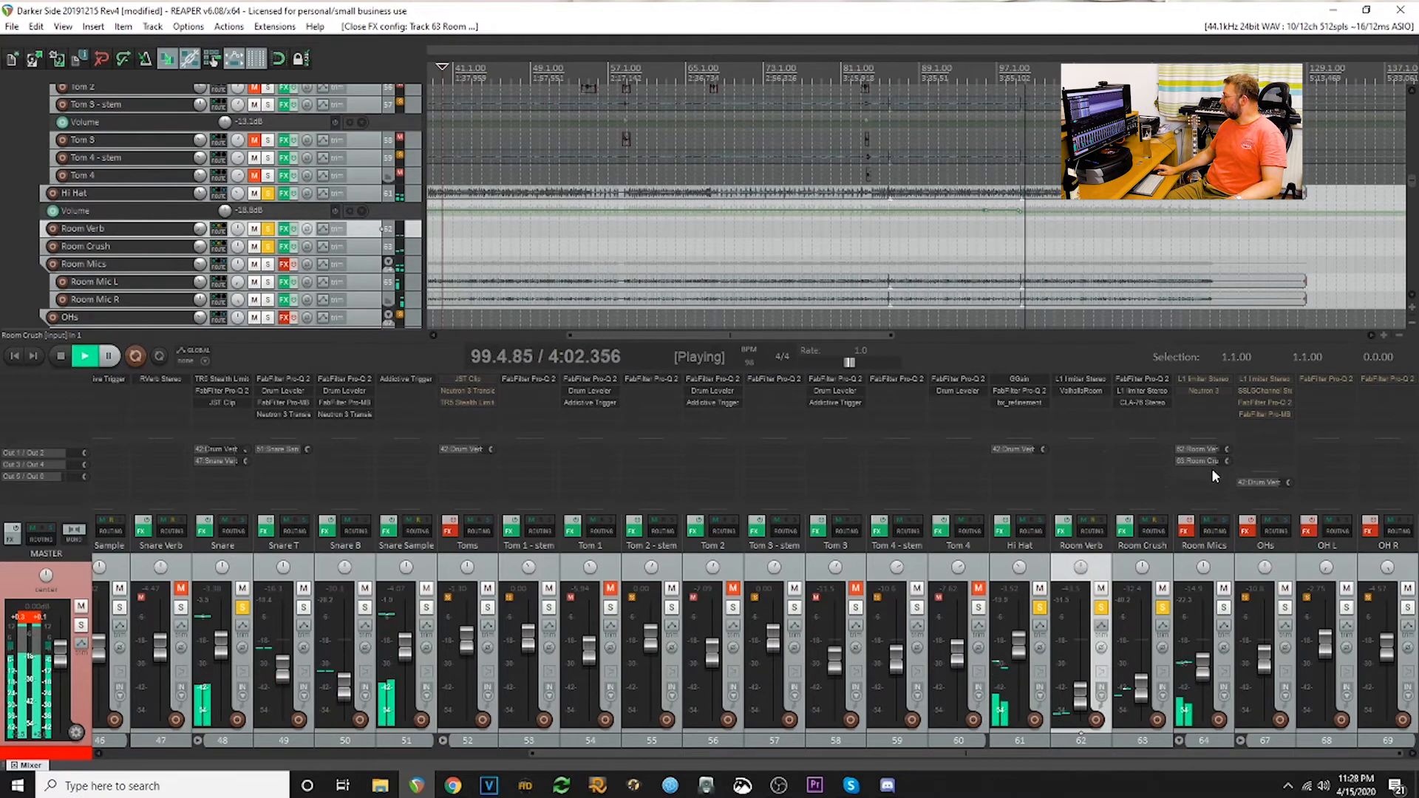
- Show the Room Mics folder's child tracks in the mixer and inspect Room Mic L's FabFilter Pro-Q 2 curve
click(1178, 740)
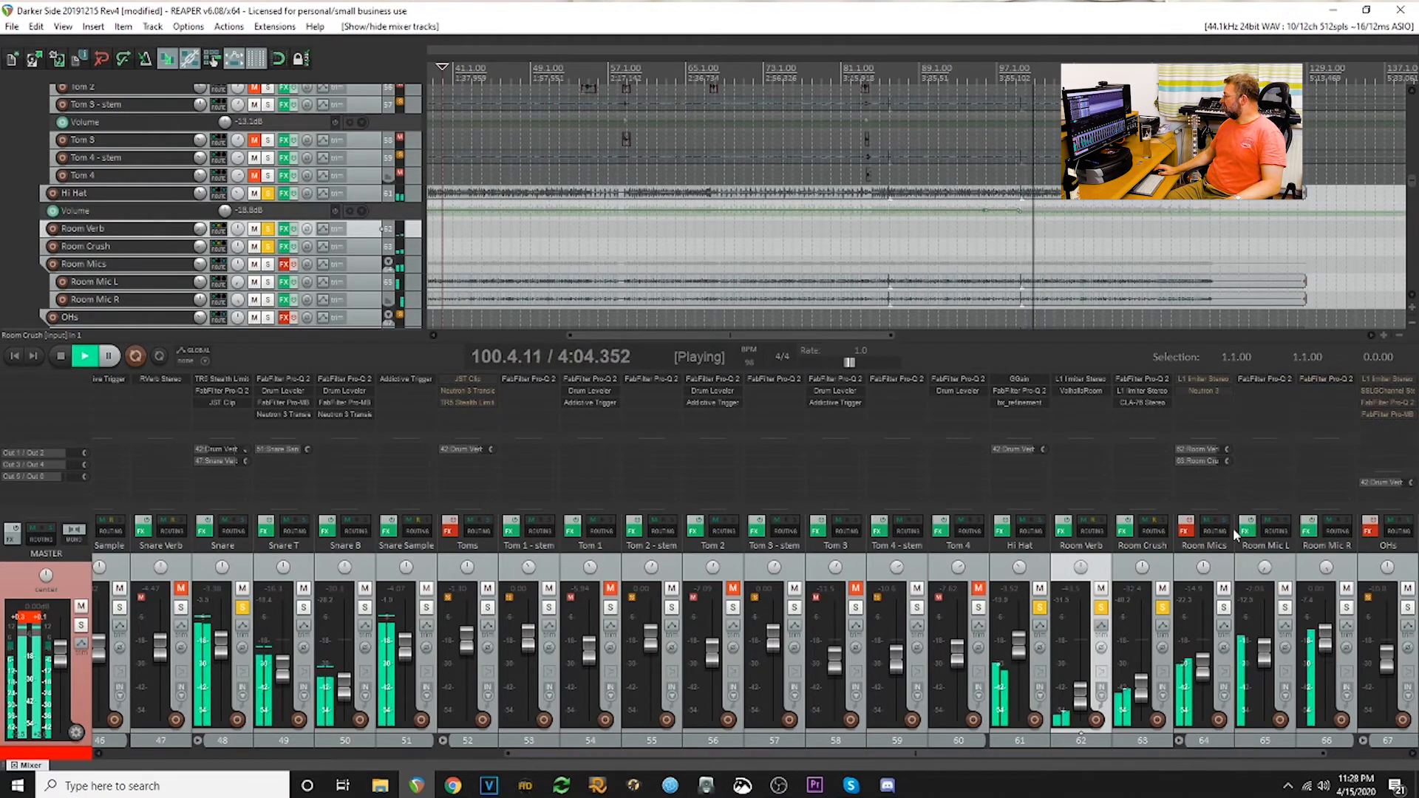
click(1262, 380)
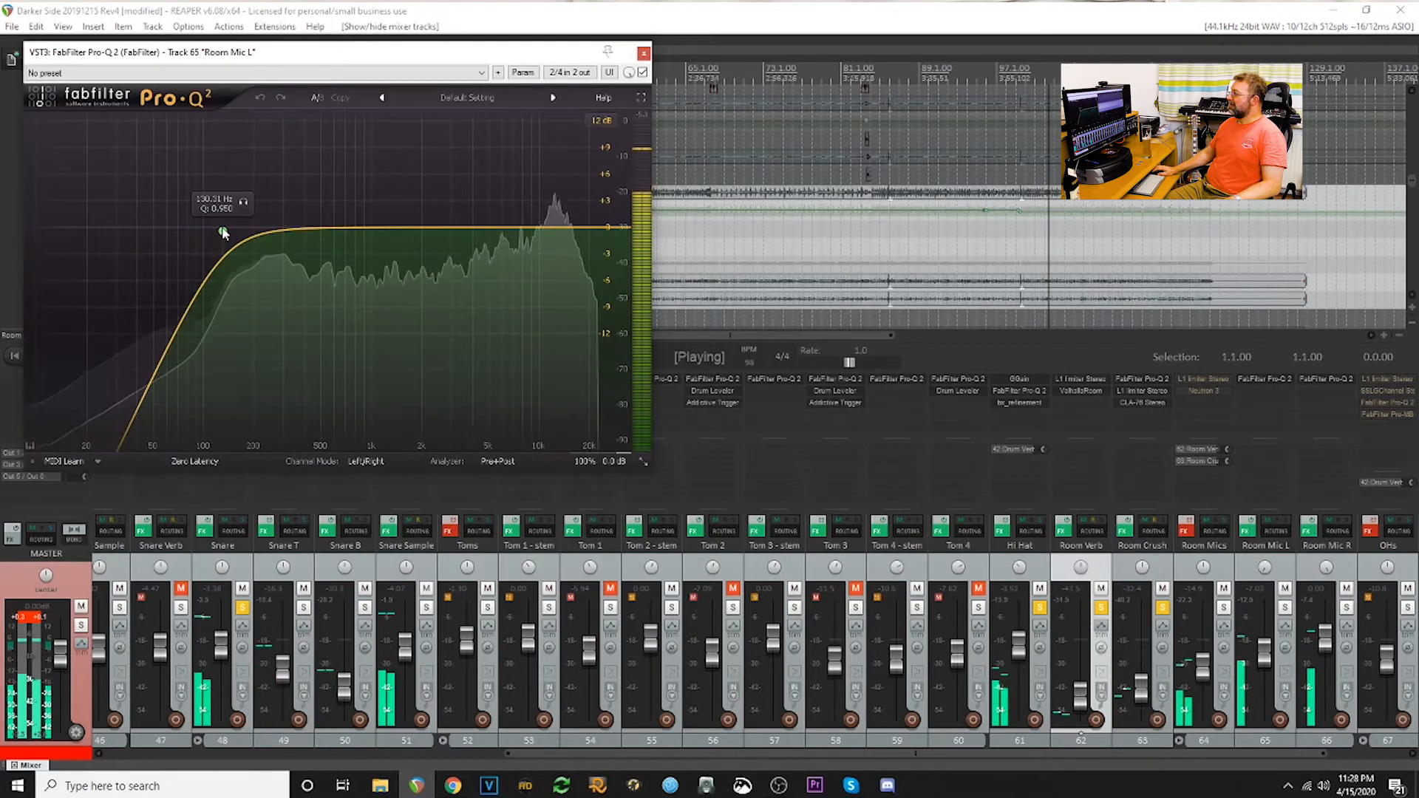
click(643, 53)
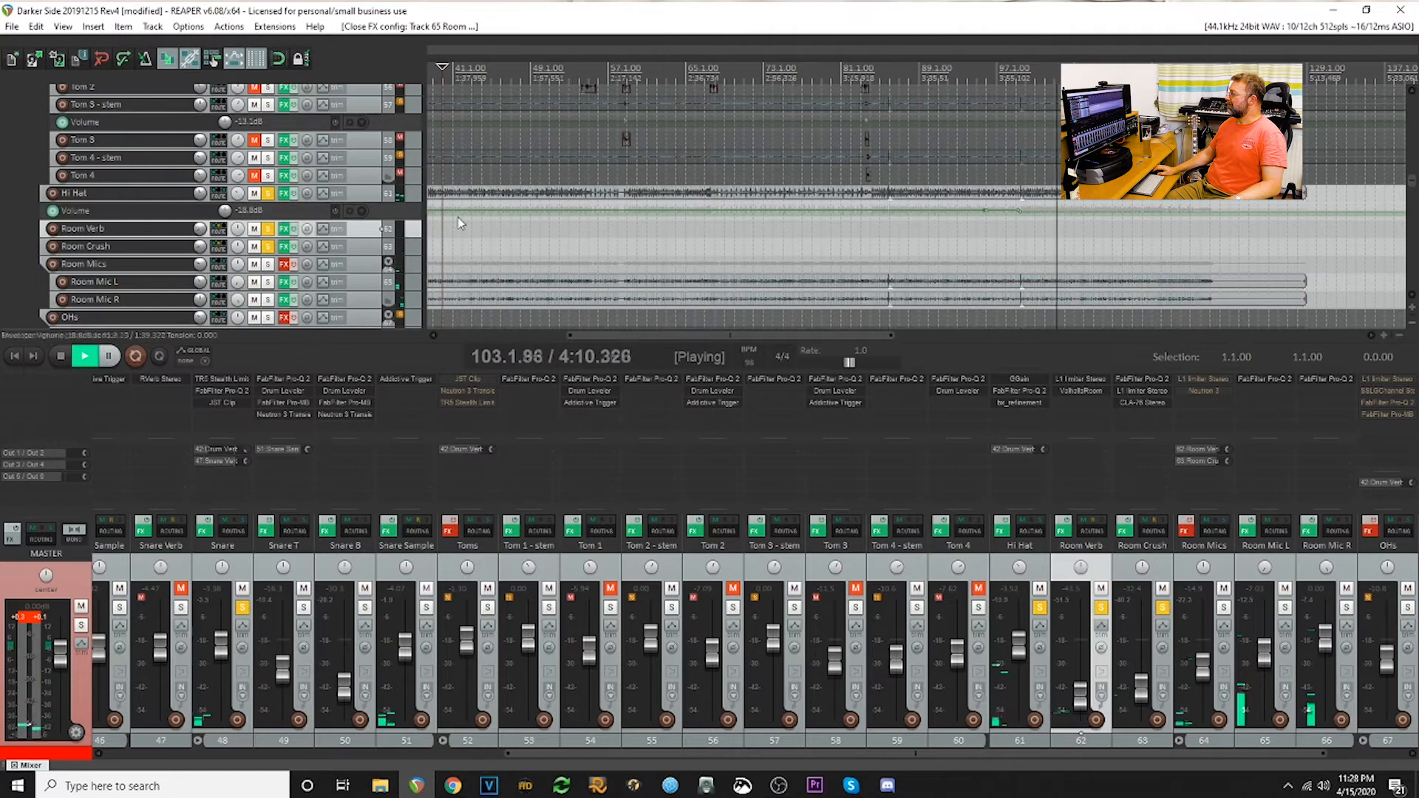
- Restart playback around bar 40, enable the Room Mics folder's effects, and inspect its L1 limiter
click(442, 235)
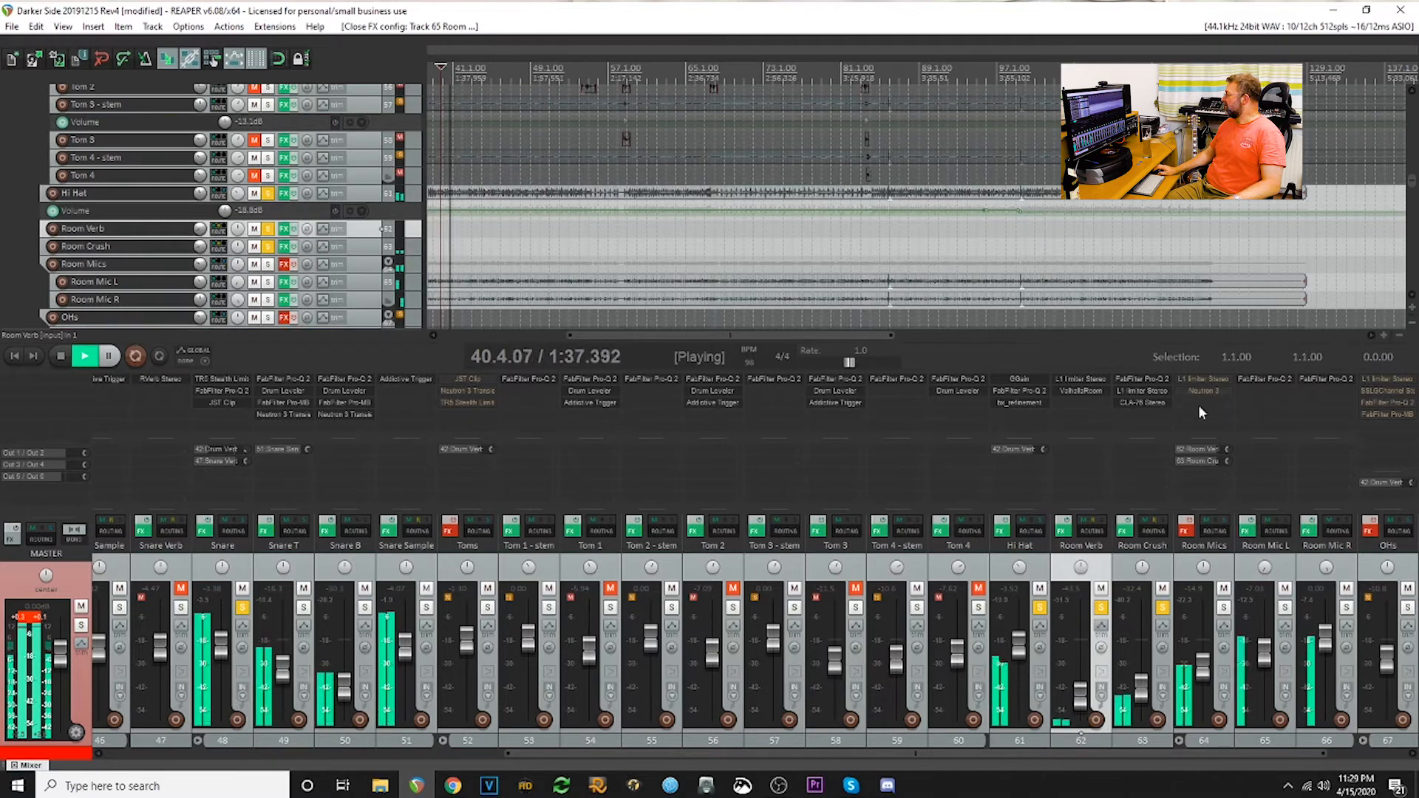
ctrl+click(1188, 526)
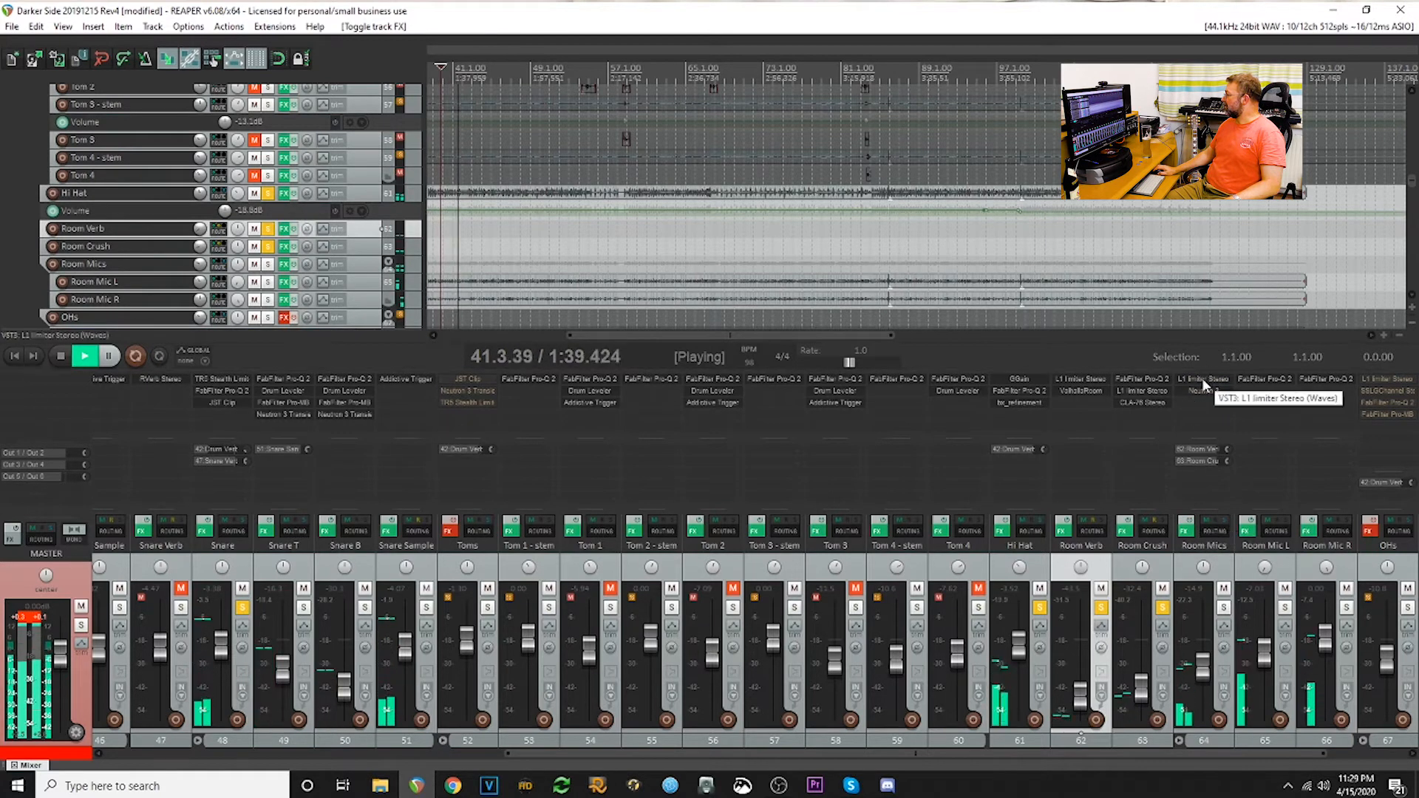
click(1203, 379)
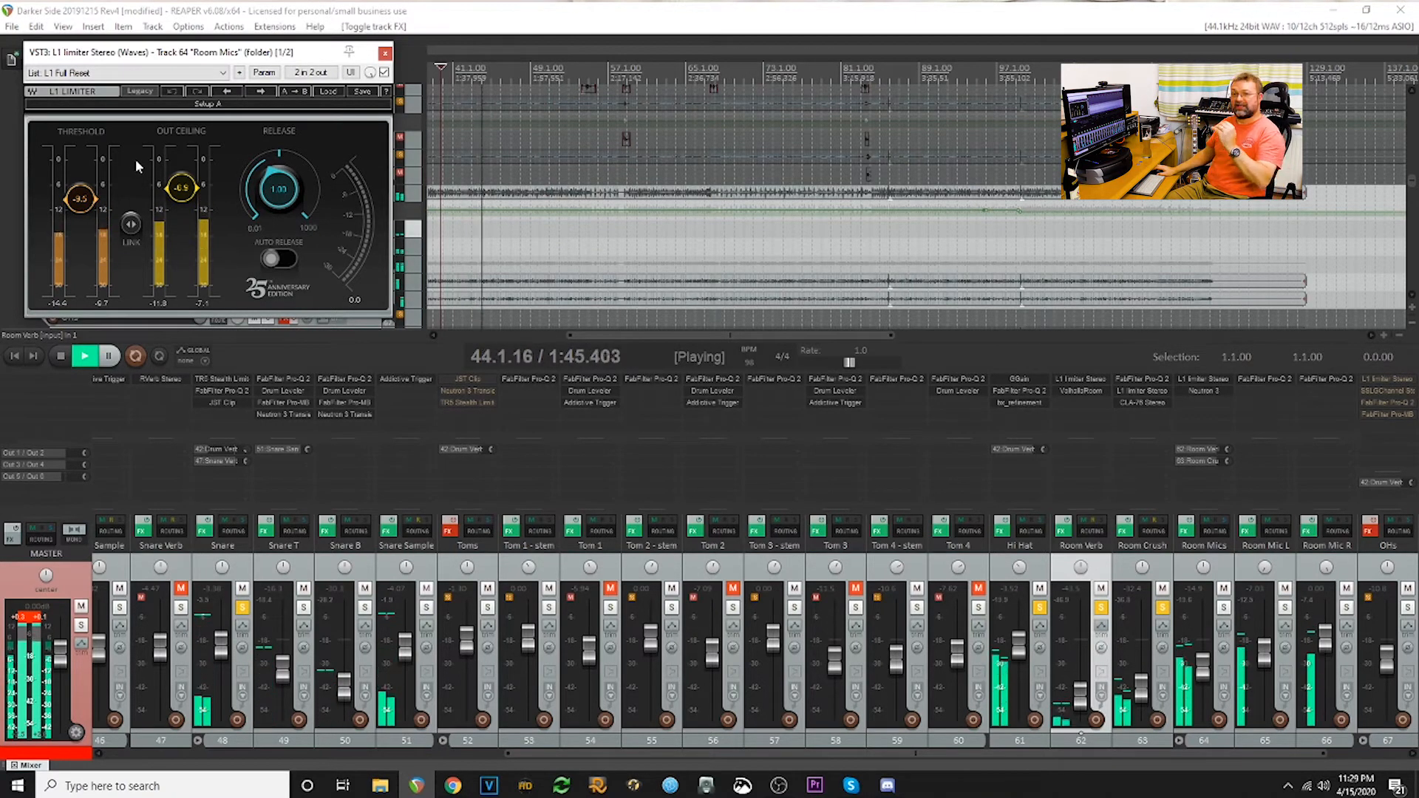
click(385, 53)
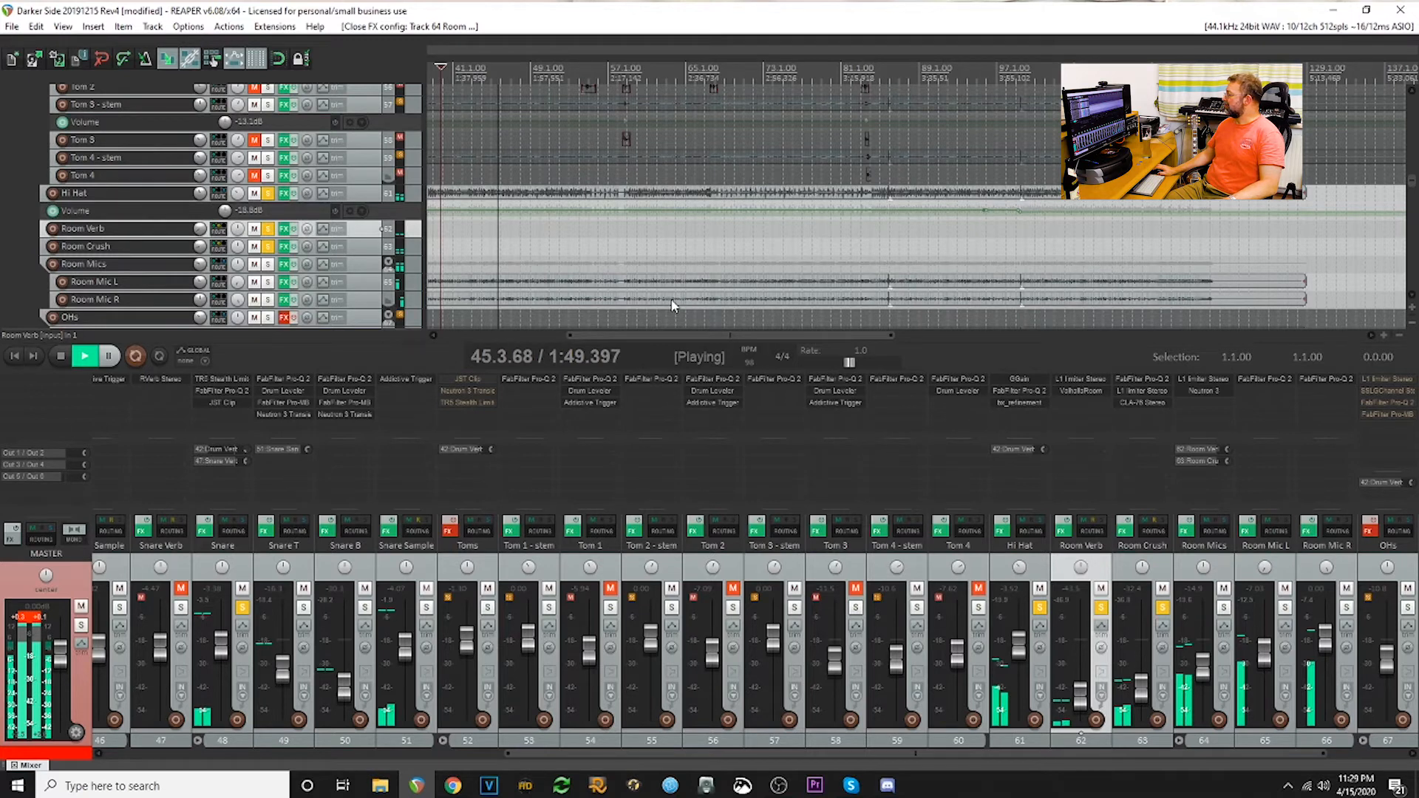
- Examine the Equalizer, Transient Shaper, Compressor 1 and Exciter modules of Neutron 3 on the Room Mics folder
click(1216, 391)
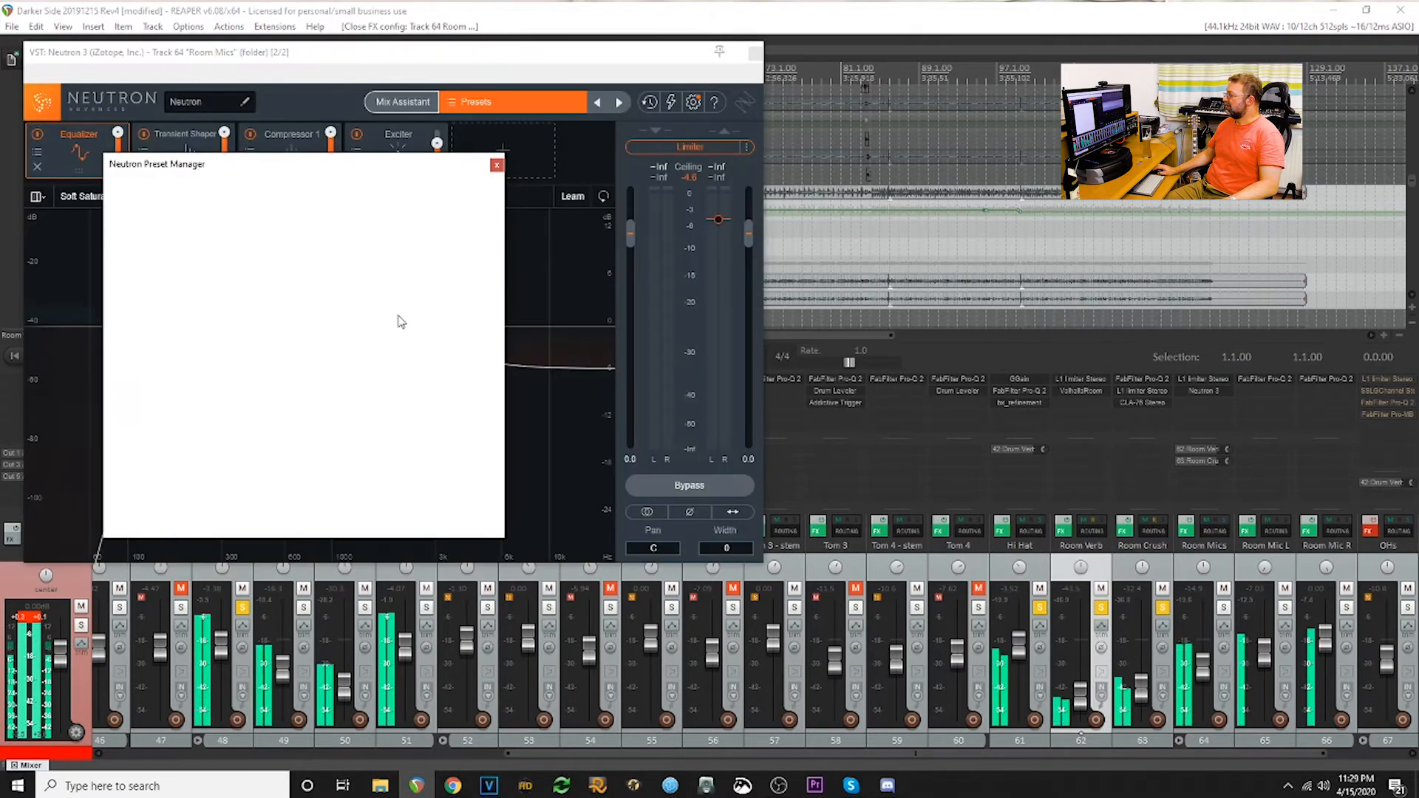
click(497, 165)
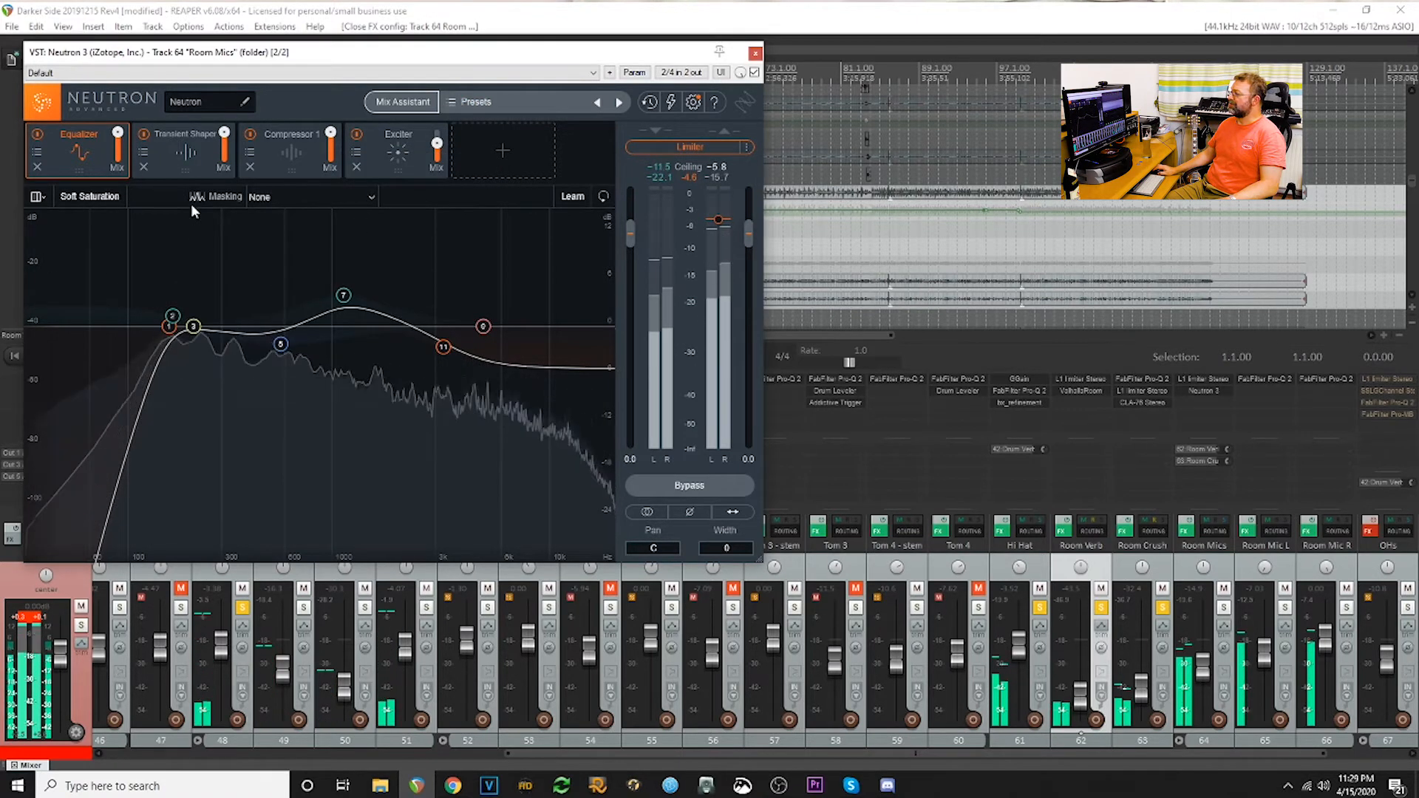
click(172, 329)
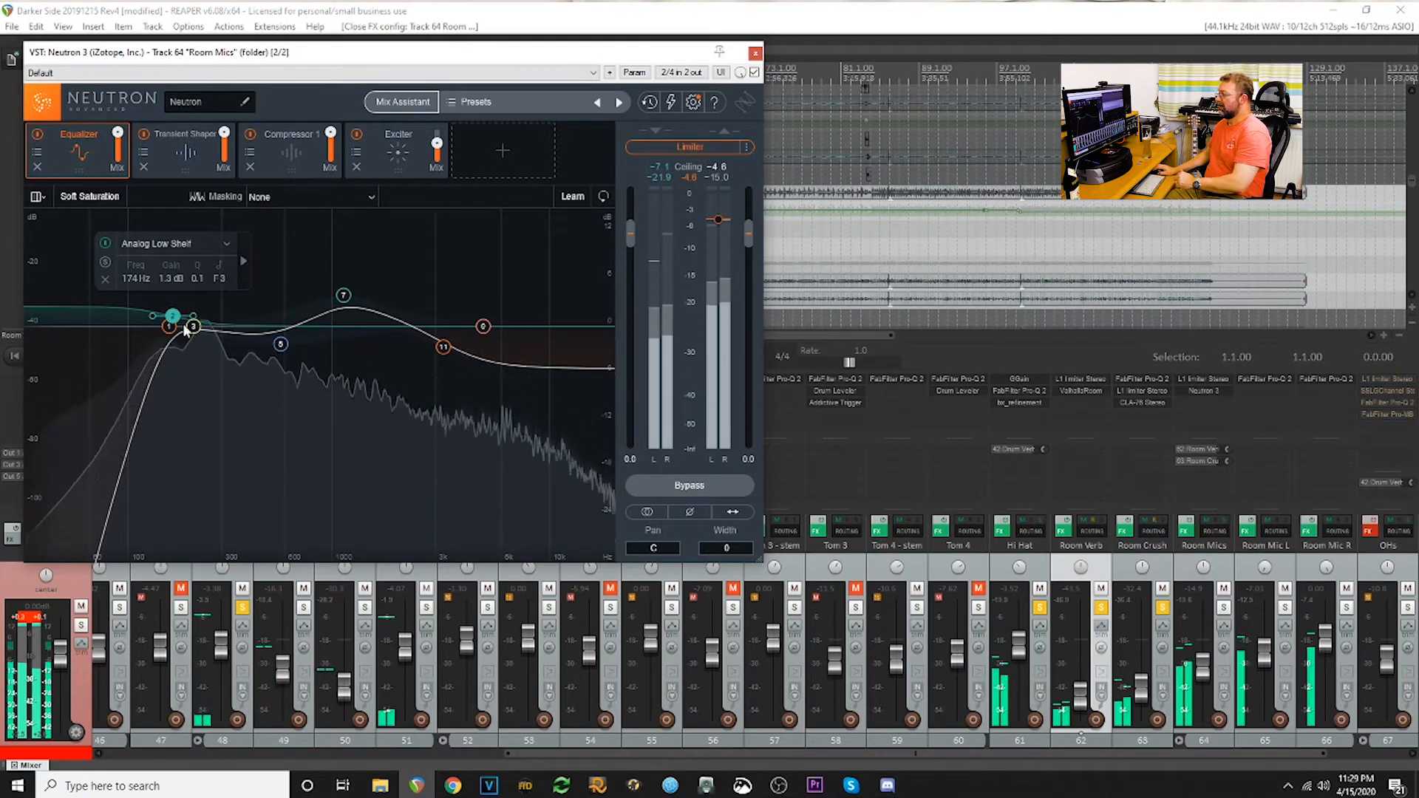
click(194, 154)
click(281, 167)
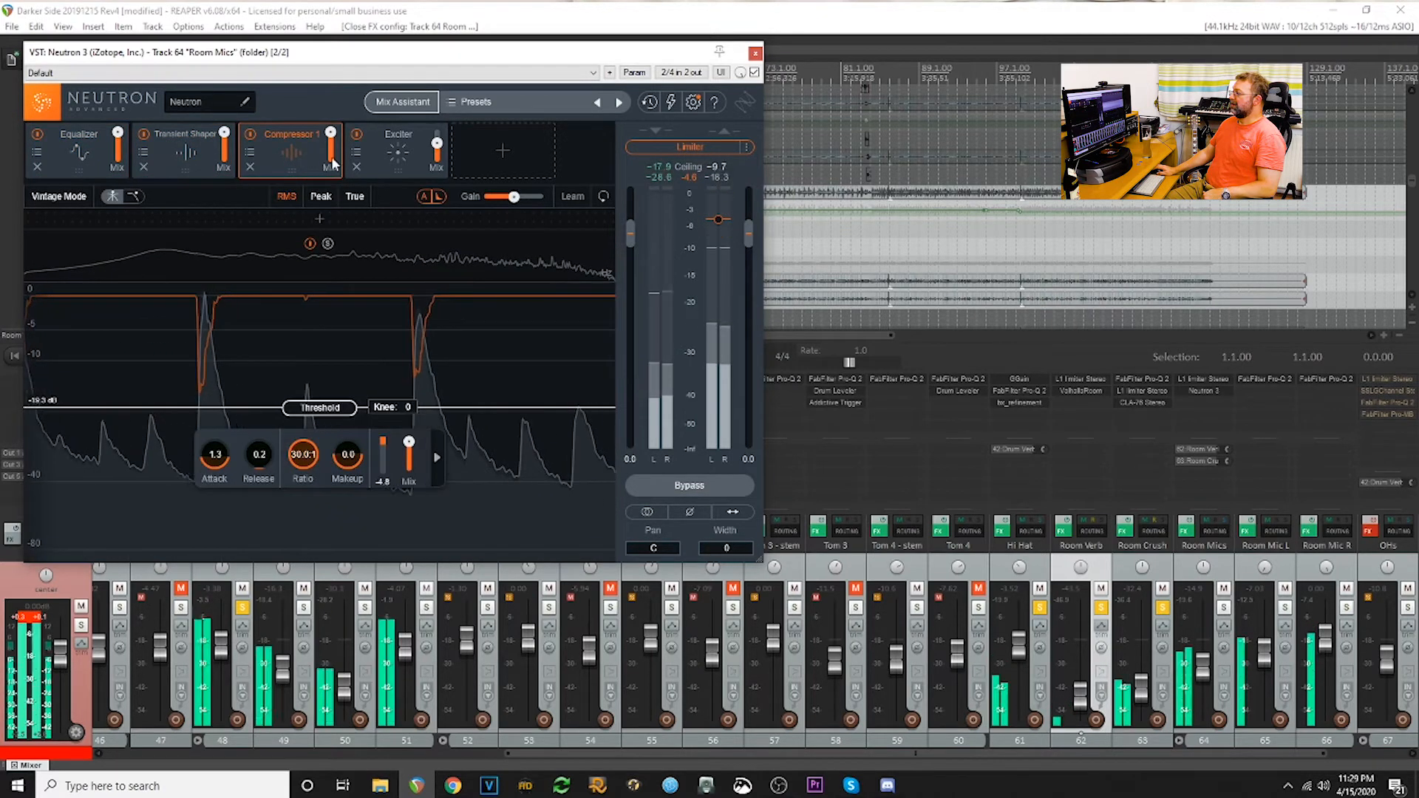
click(374, 150)
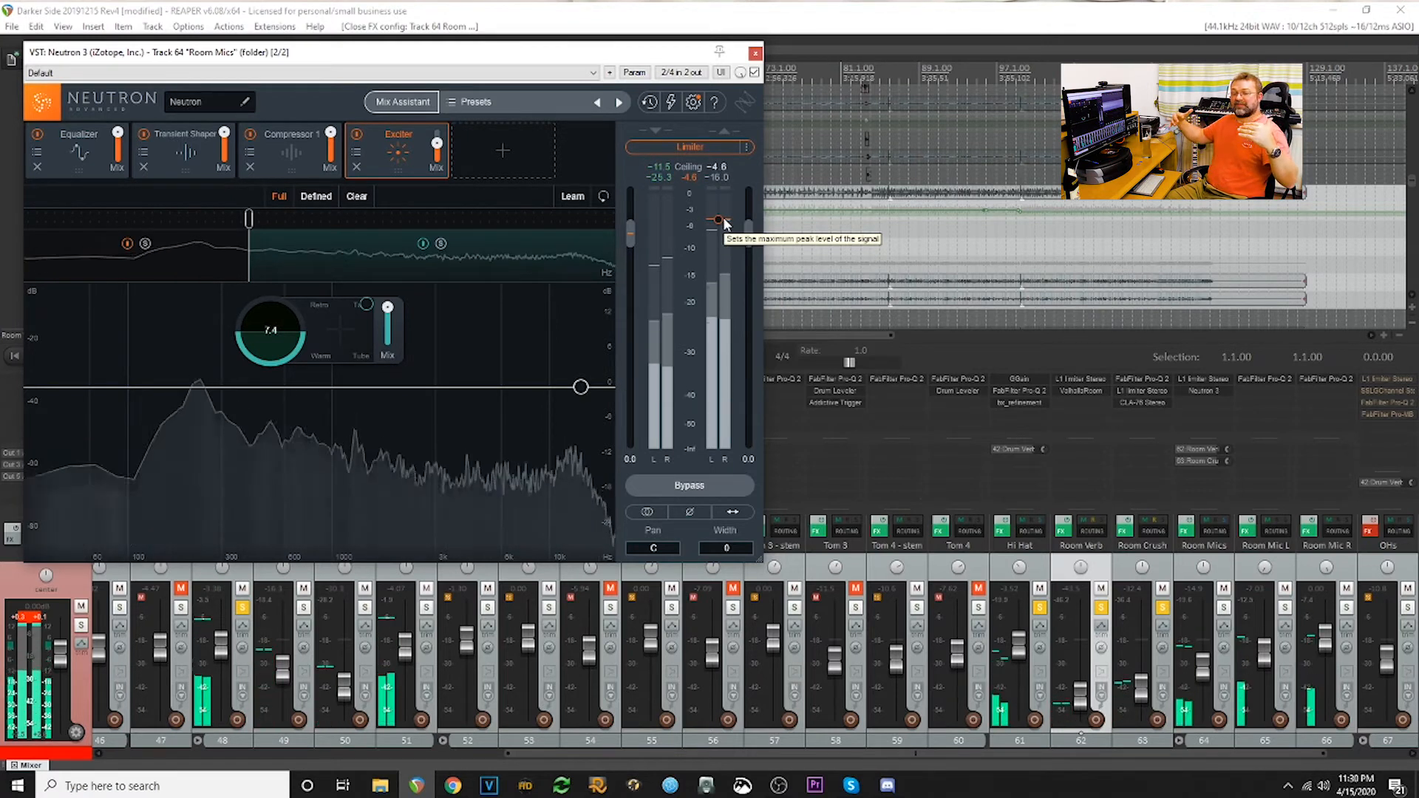
click(754, 54)
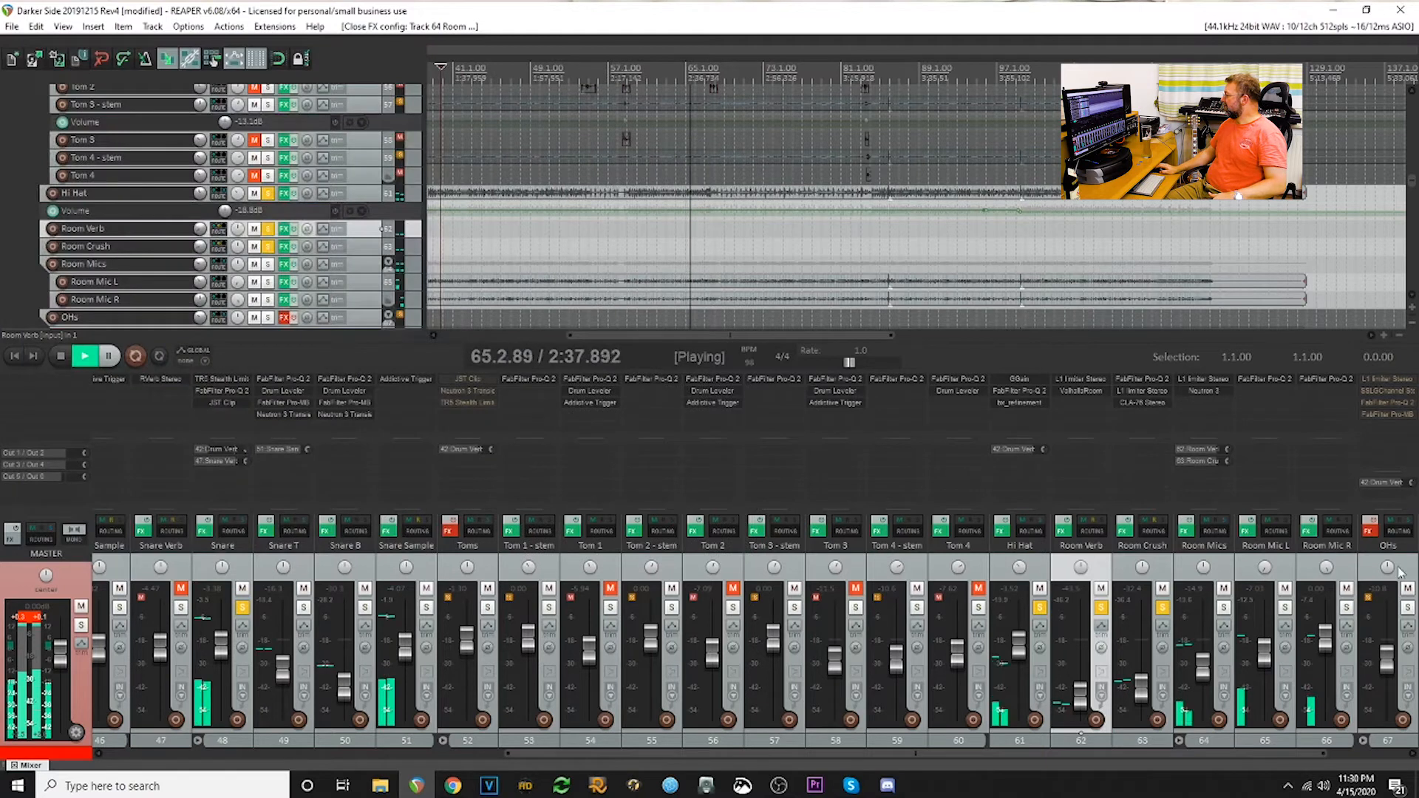
- Collapse the Room Mics folder in the mixer, enable the effects on OH L and OH R, and inspect OH L's FabFilter Pro-Q 2
click(1180, 741)
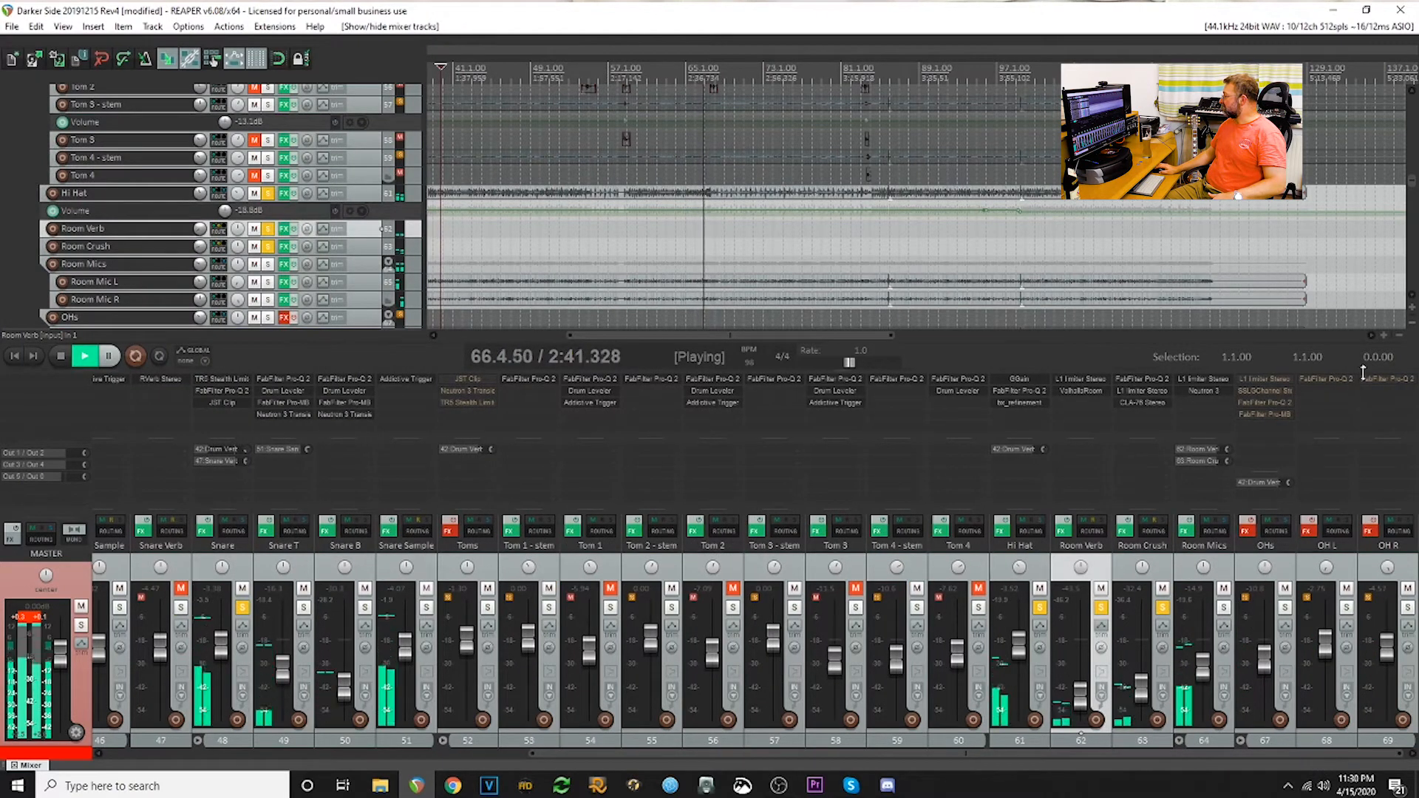
click(1315, 530)
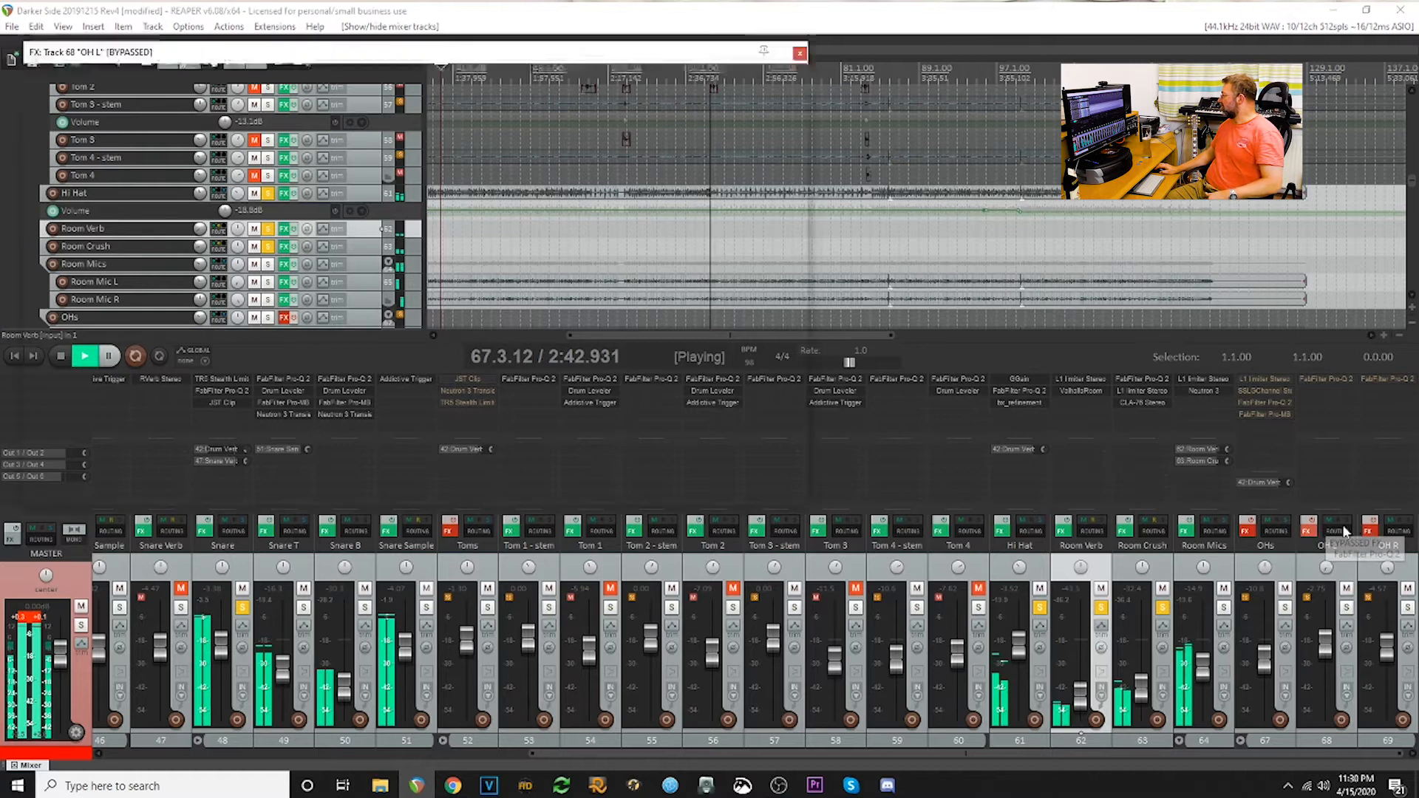
click(1317, 528)
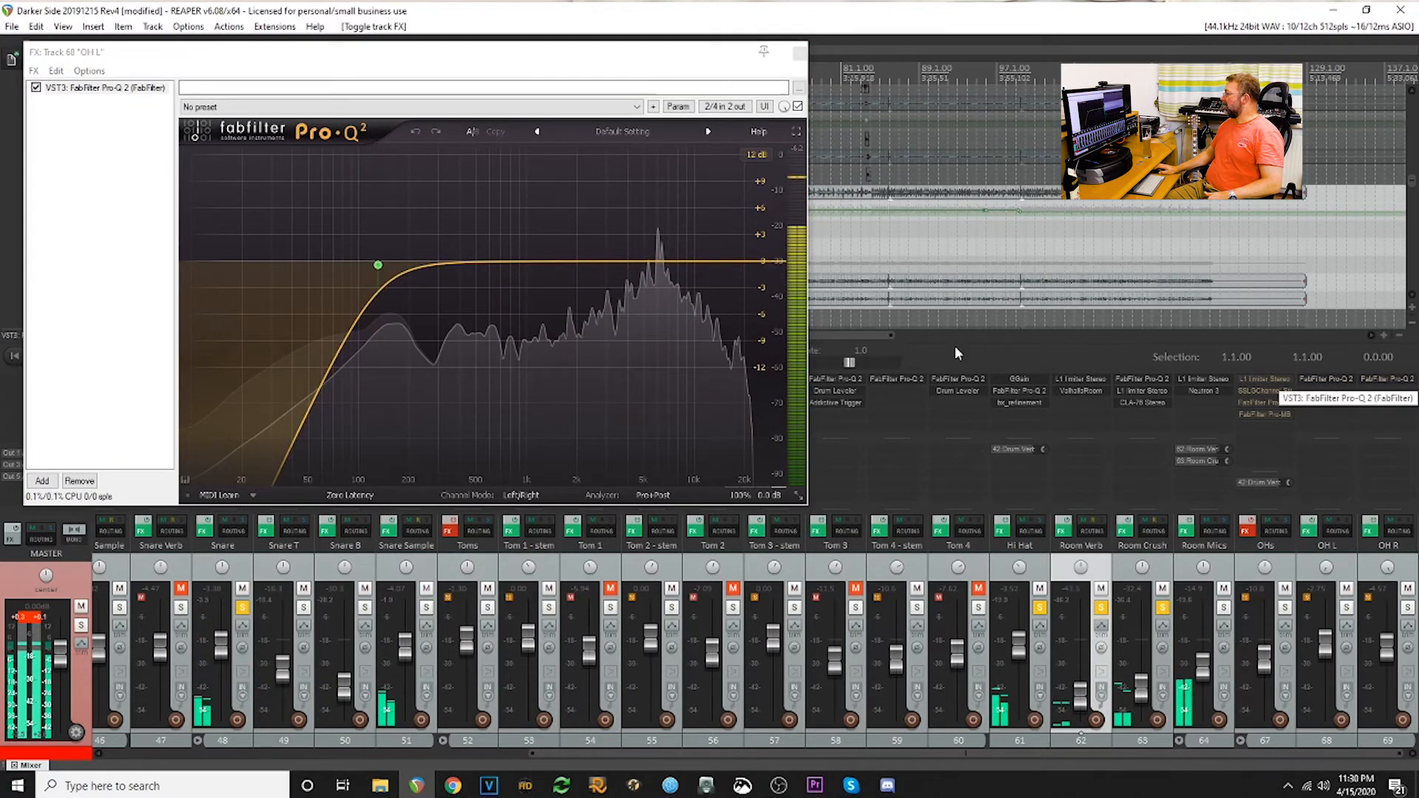
click(1329, 380)
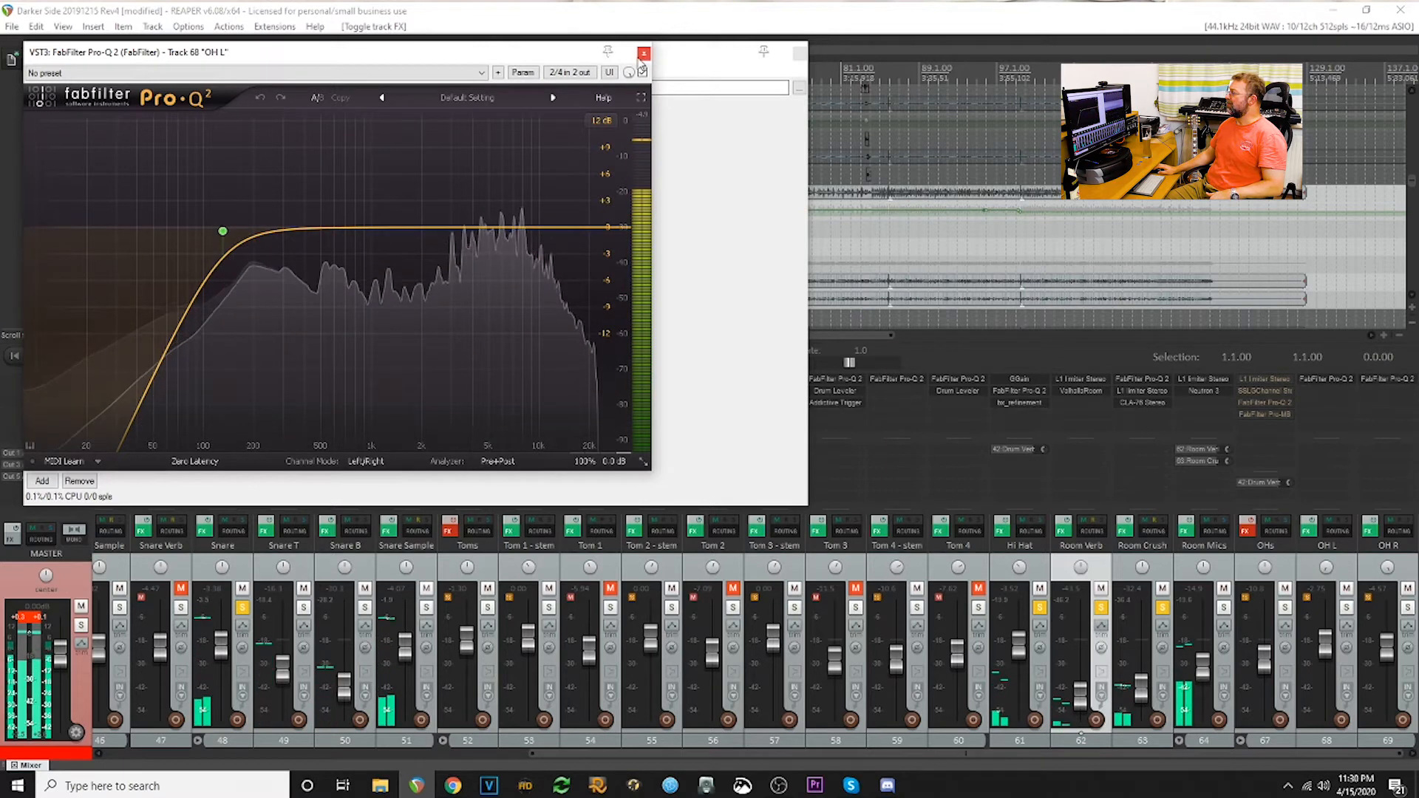
click(644, 54)
click(800, 54)
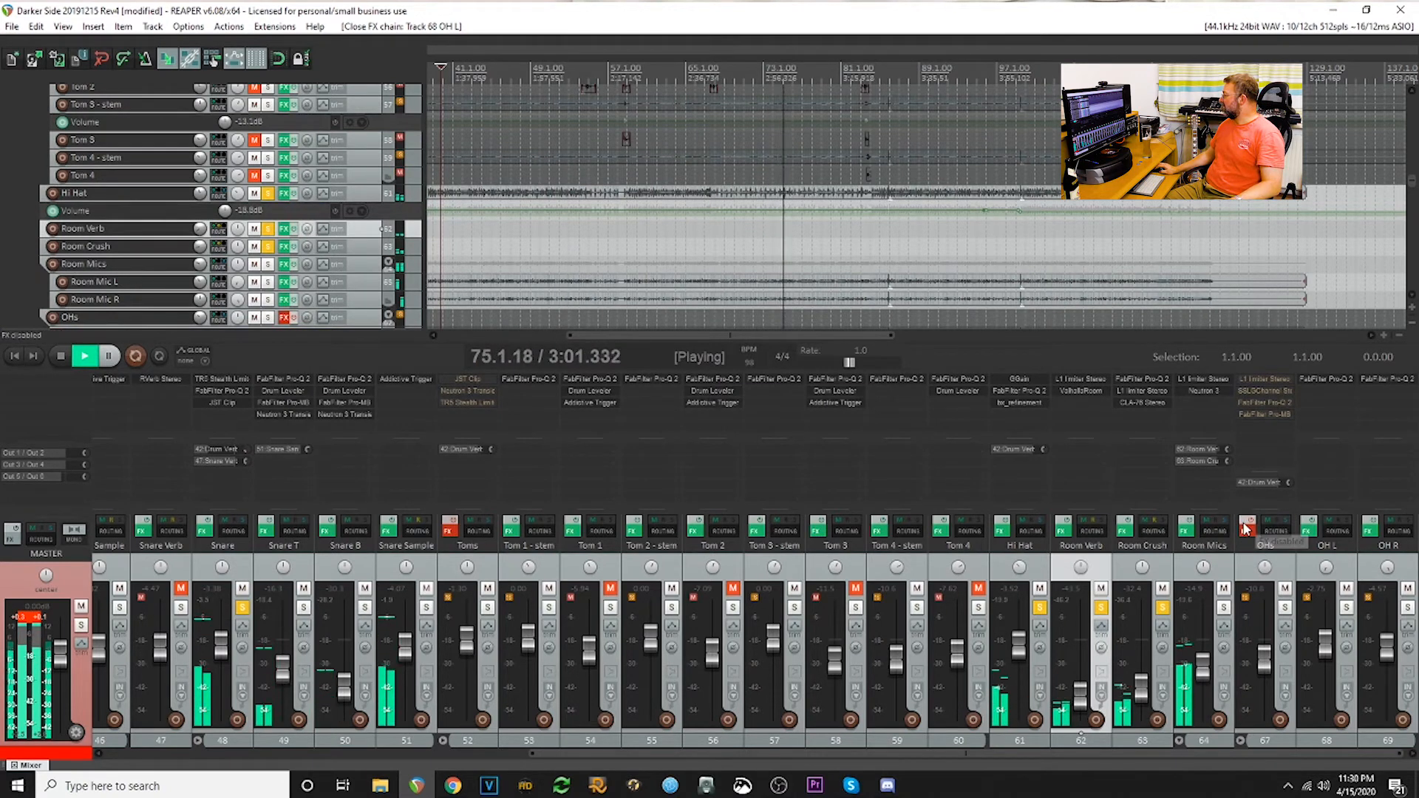
- Enable the OHs folder's effects and inspect its L1 limiter settings
click(1262, 378)
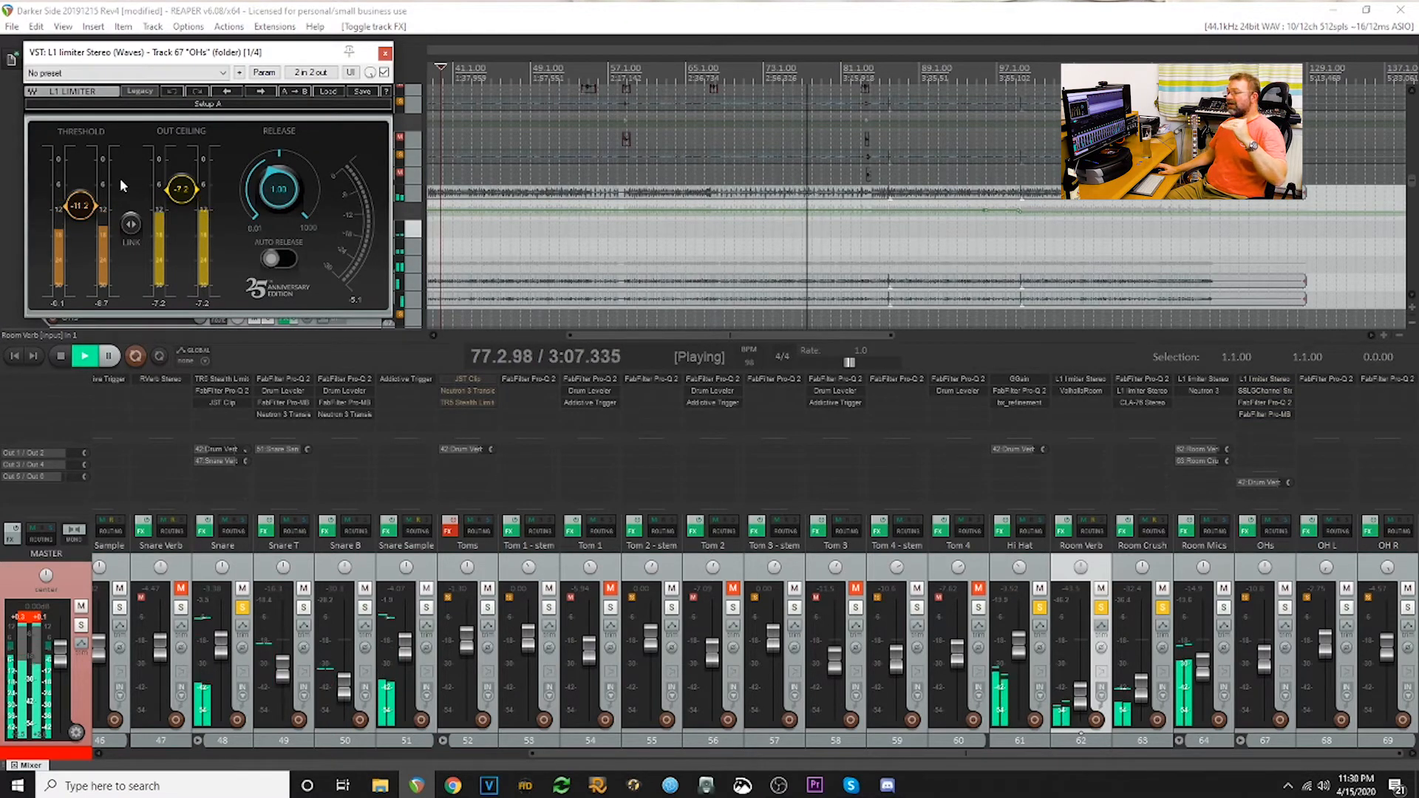
click(385, 53)
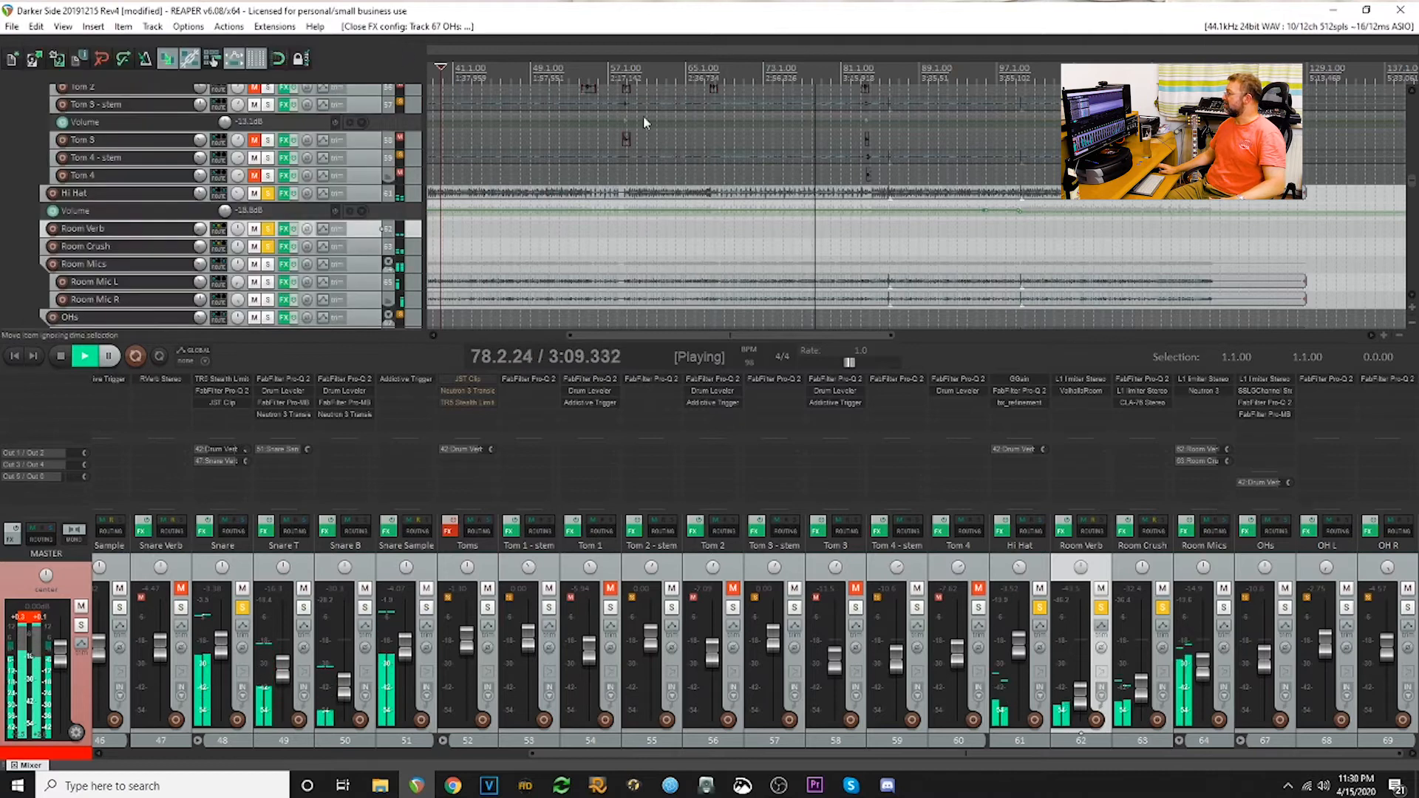
- Inspect the SSLGChannel, FabFilter Pro-Q 2 and FabFilter Pro-MB settings on the OHs folder
click(1266, 391)
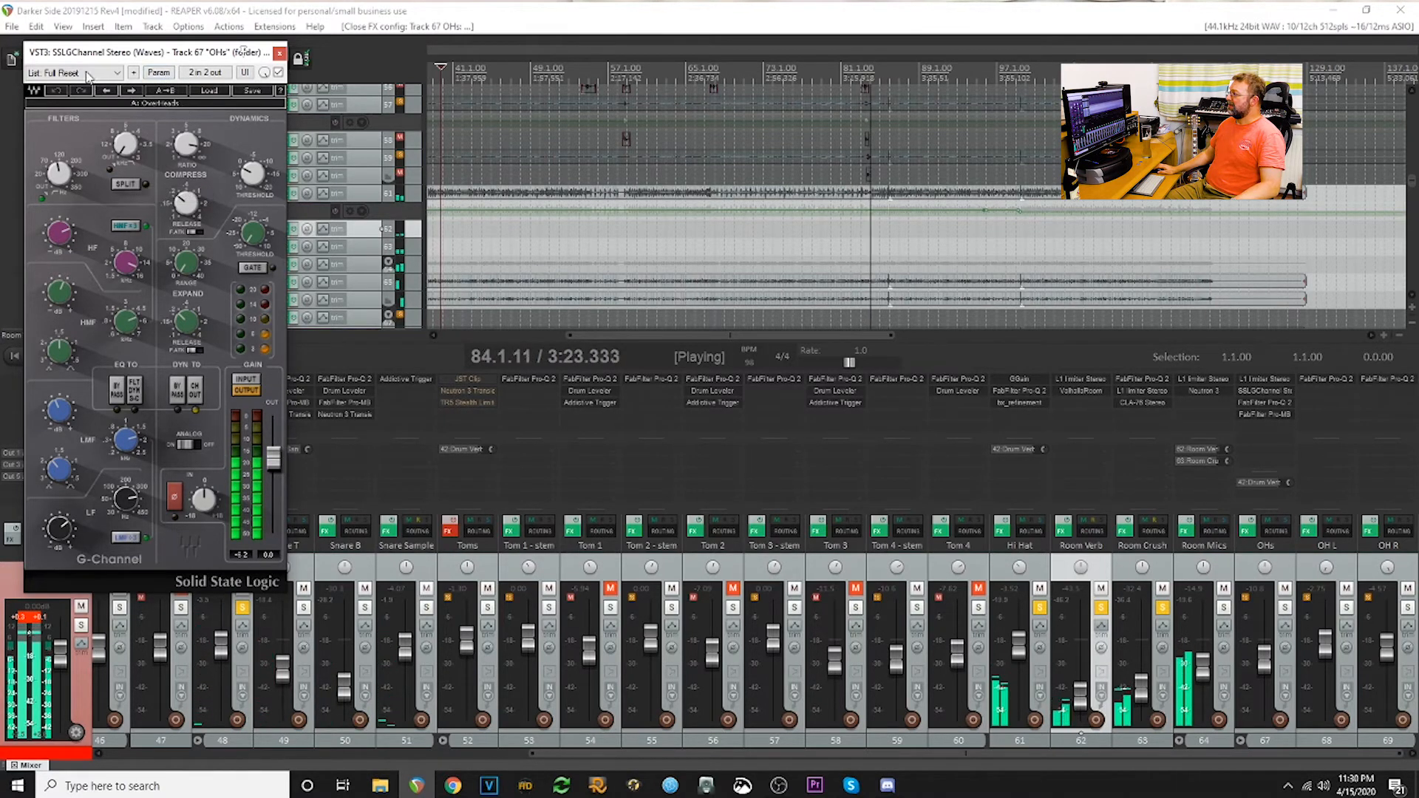
click(279, 53)
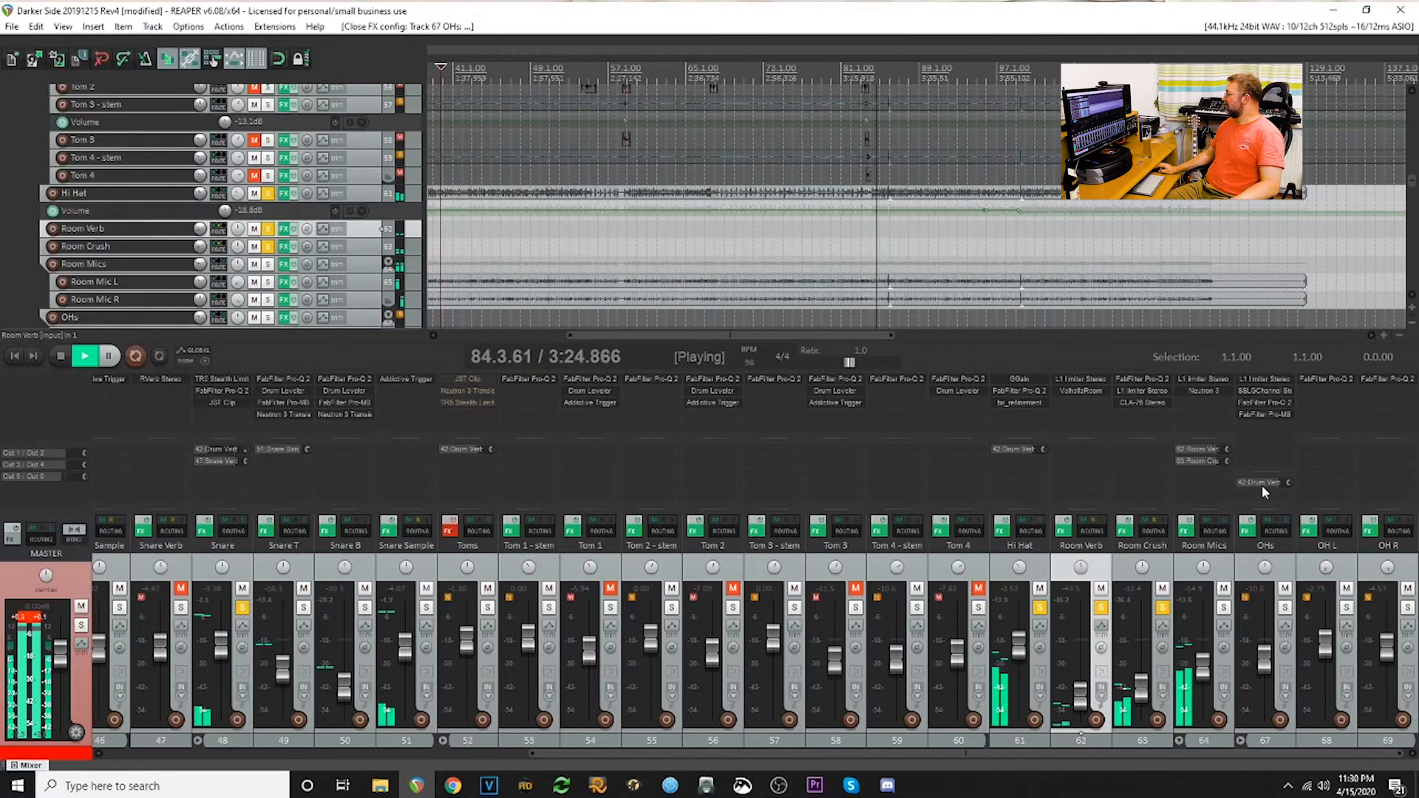
click(1264, 403)
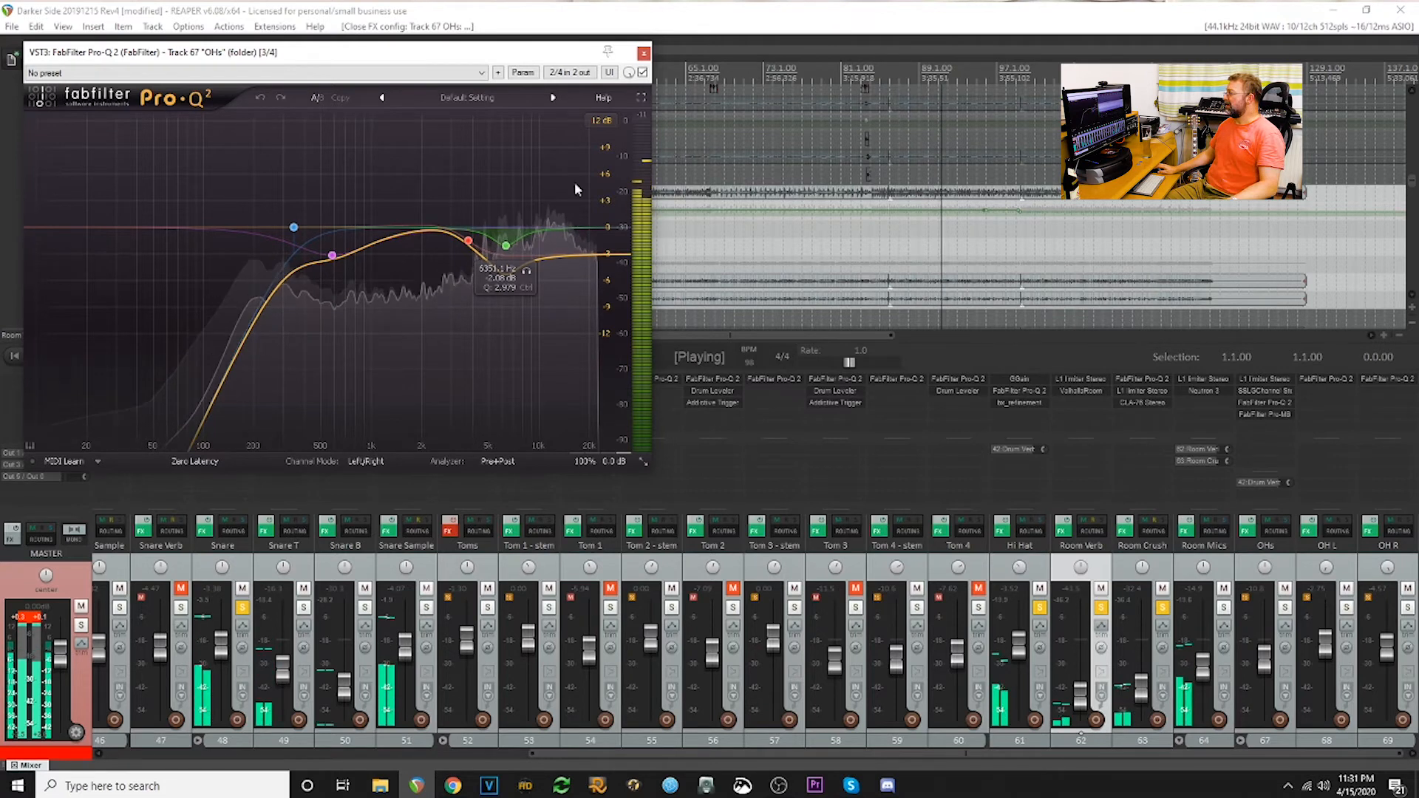
click(644, 53)
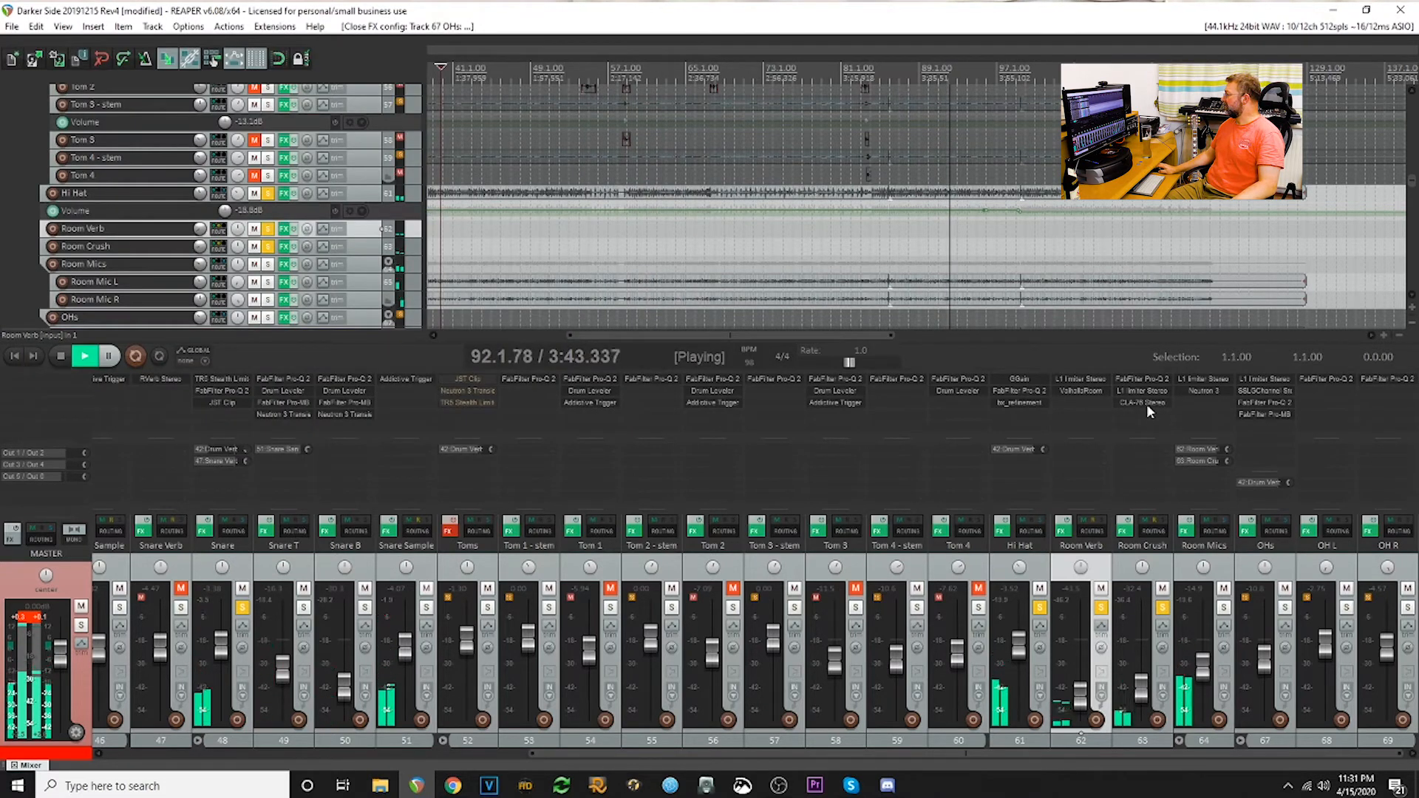
click(1266, 411)
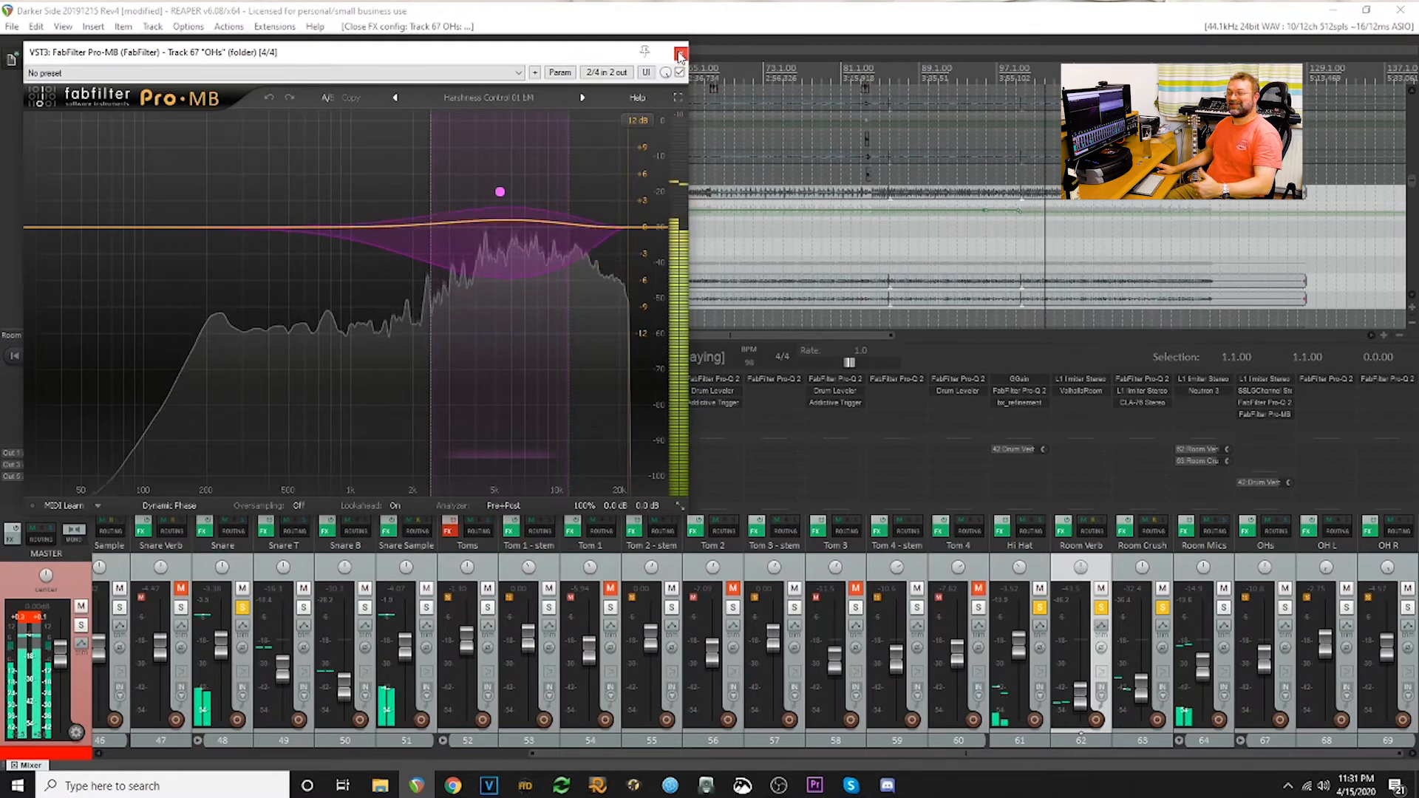
click(680, 53)
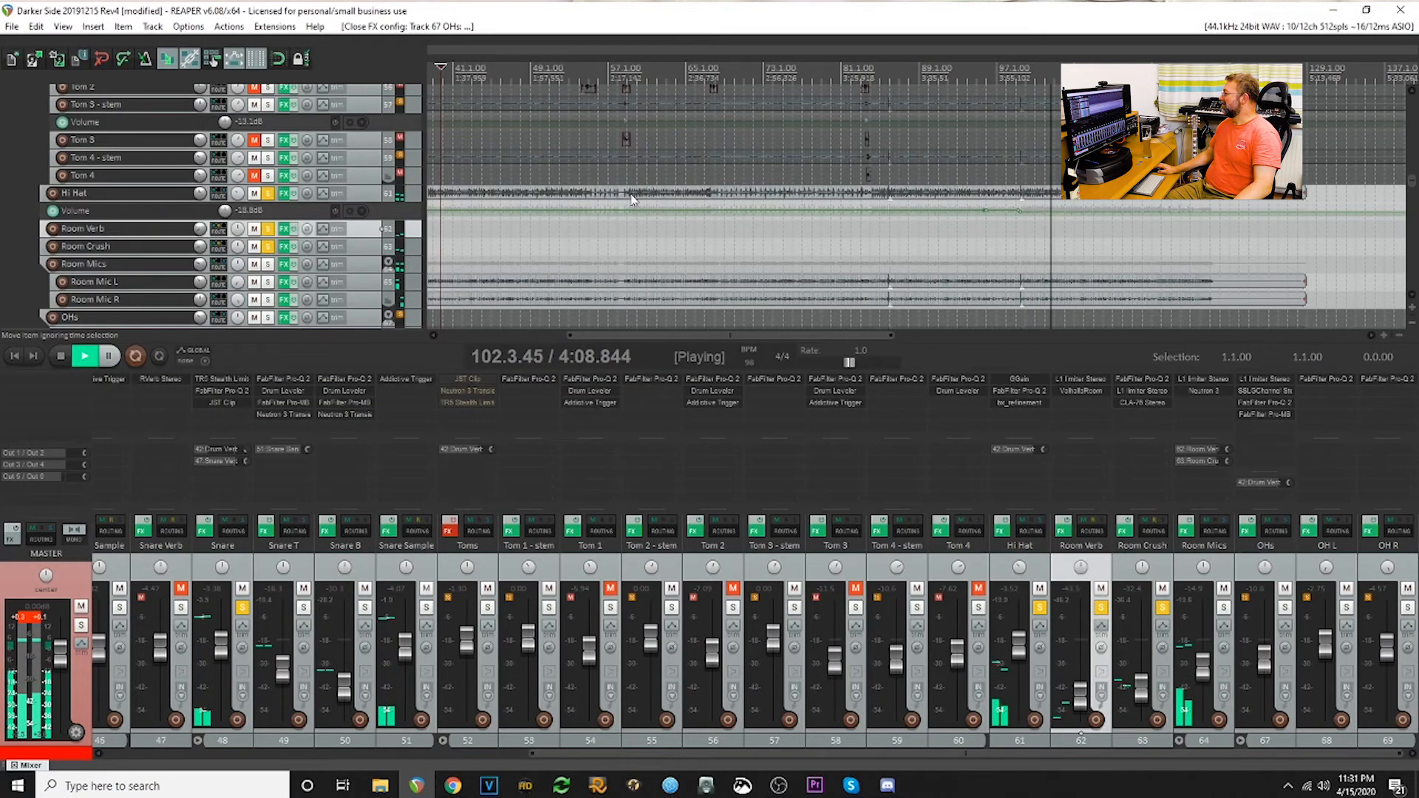
- Restart playback around bar 40 and unsolo Room Verb, Room Crush, Hi Hat, Snare and Kick, keeping only Real Drums soloed
click(451, 235)
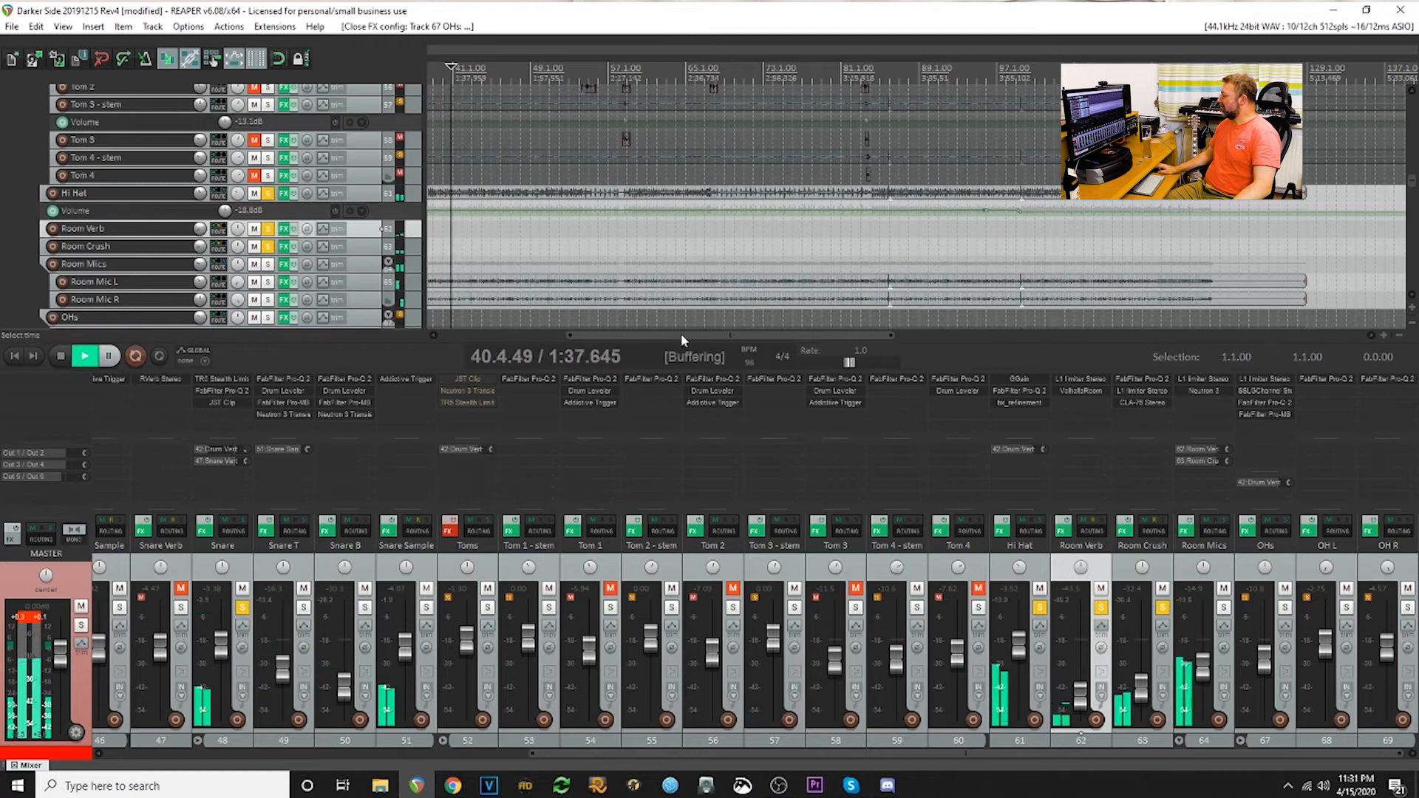
click(1100, 608)
click(1163, 608)
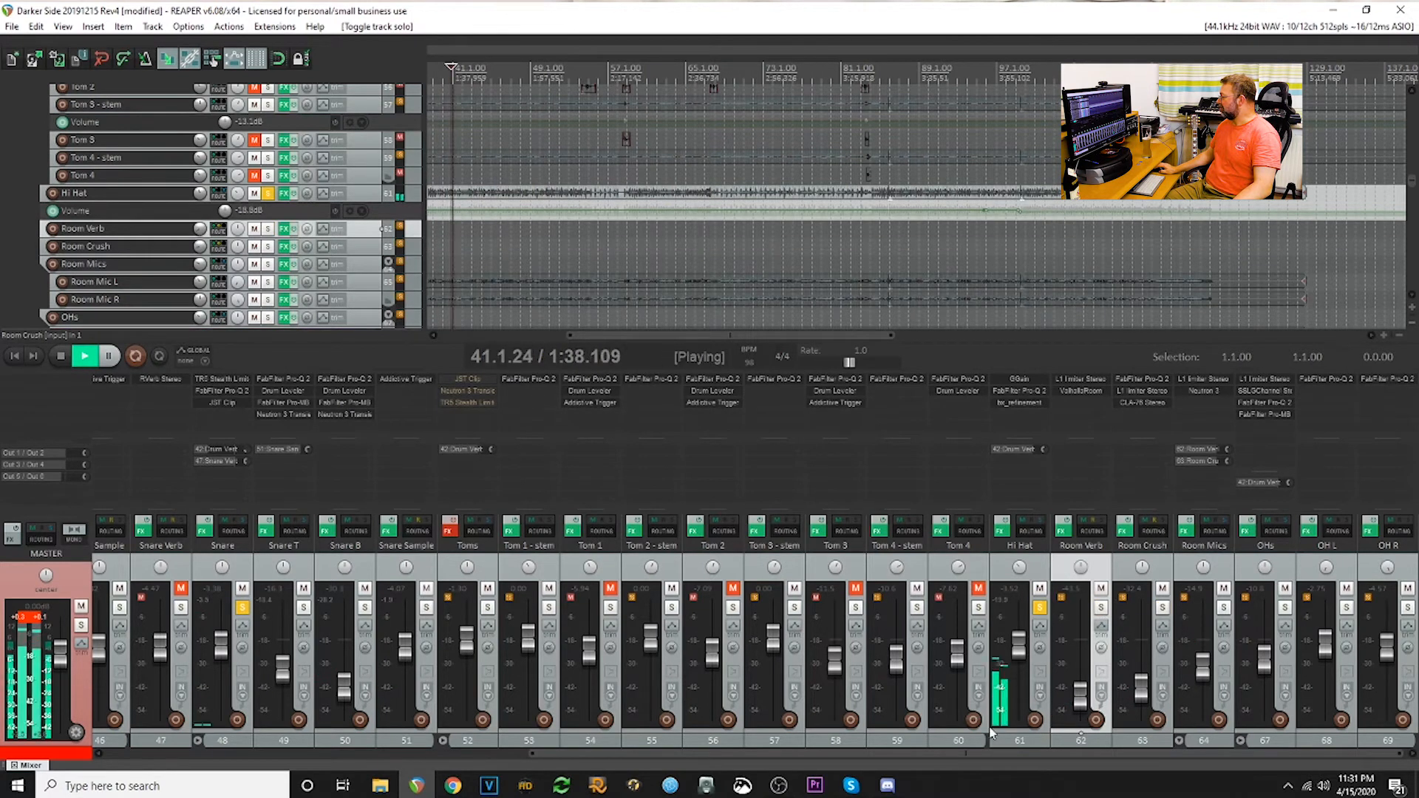
scroll(993, 733, left, 10)
click(859, 607)
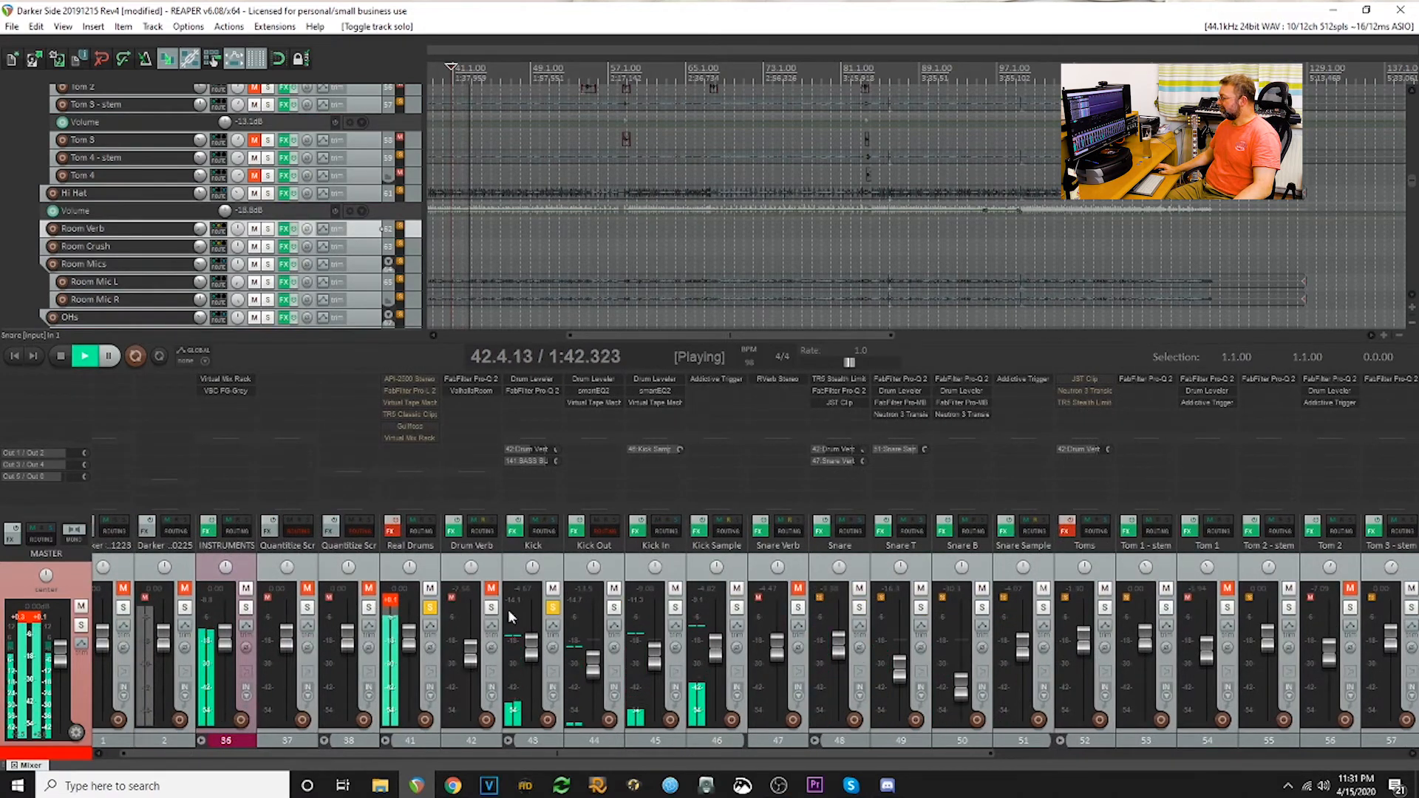
click(552, 607)
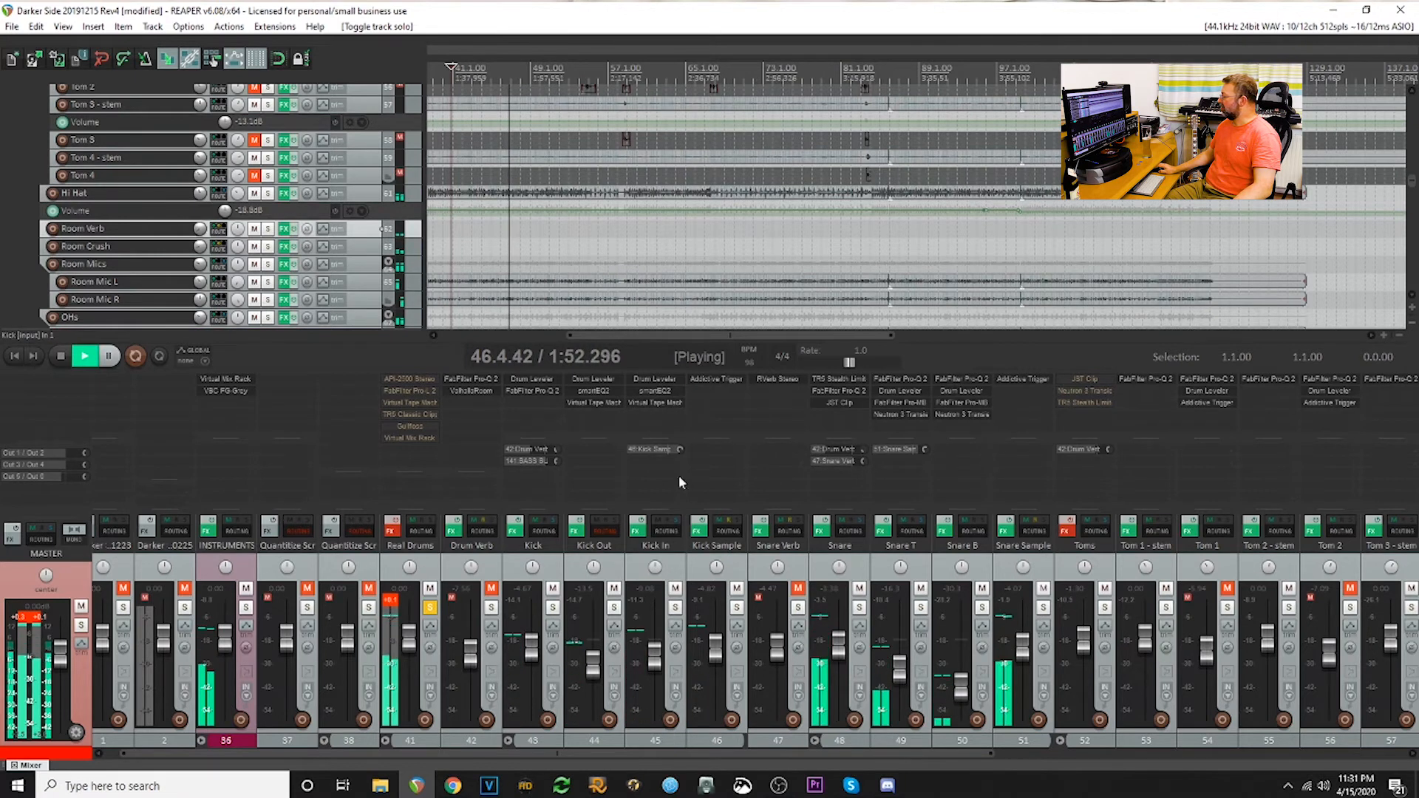
- Inspect FabFilter Pro-Q 2 and ValhallaRoom on Drum Verb and RVerb on Snare Verb, and unmute both reverb tracks
click(471, 380)
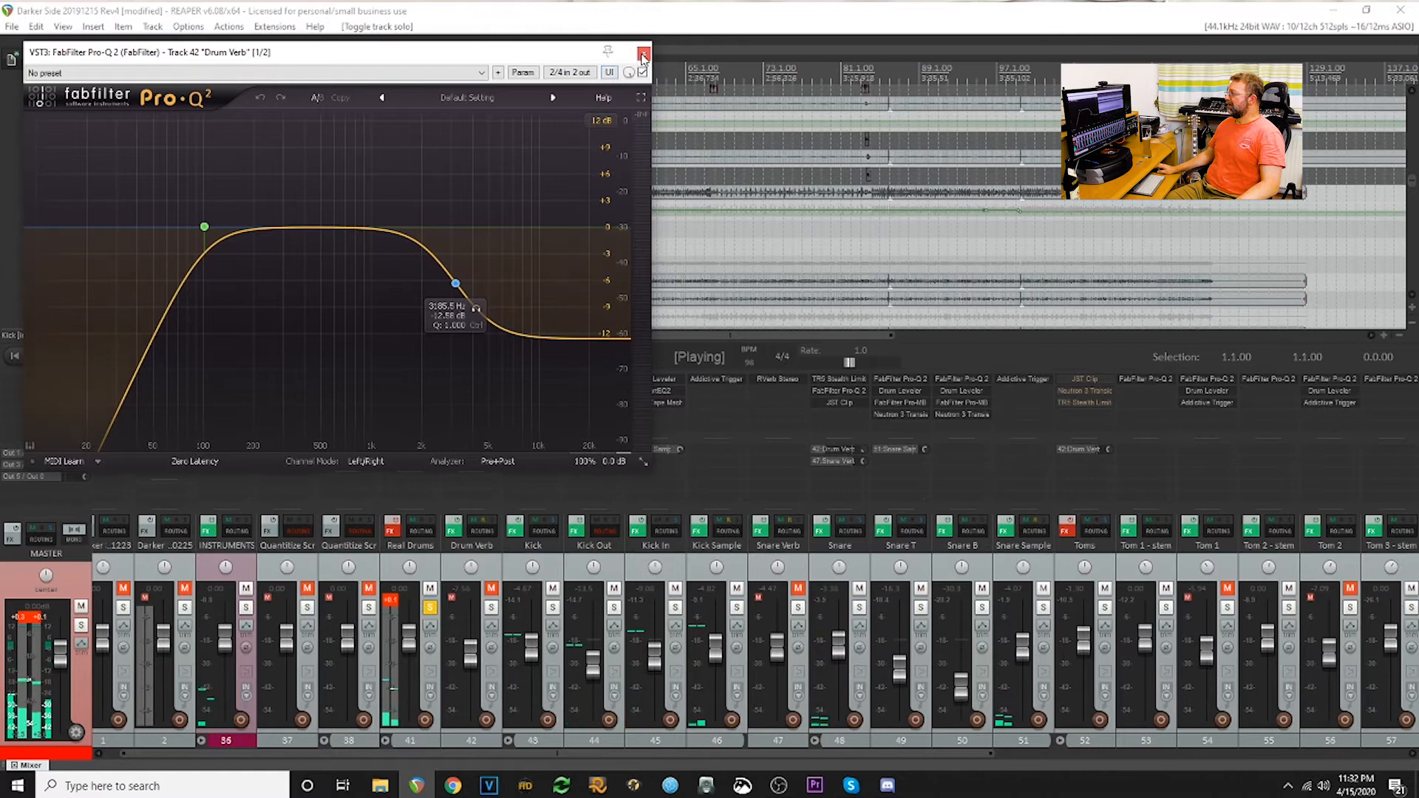
click(644, 54)
click(491, 394)
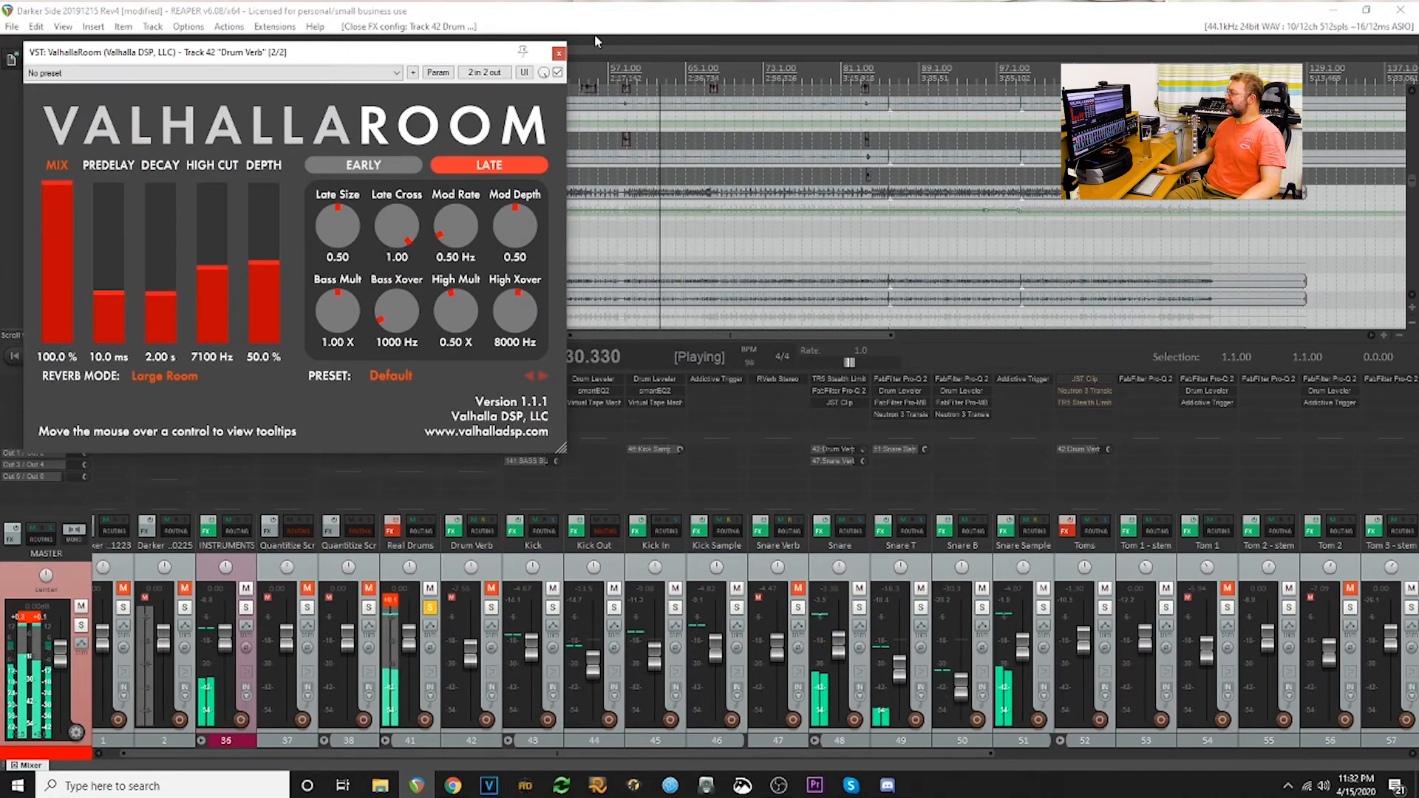
click(559, 53)
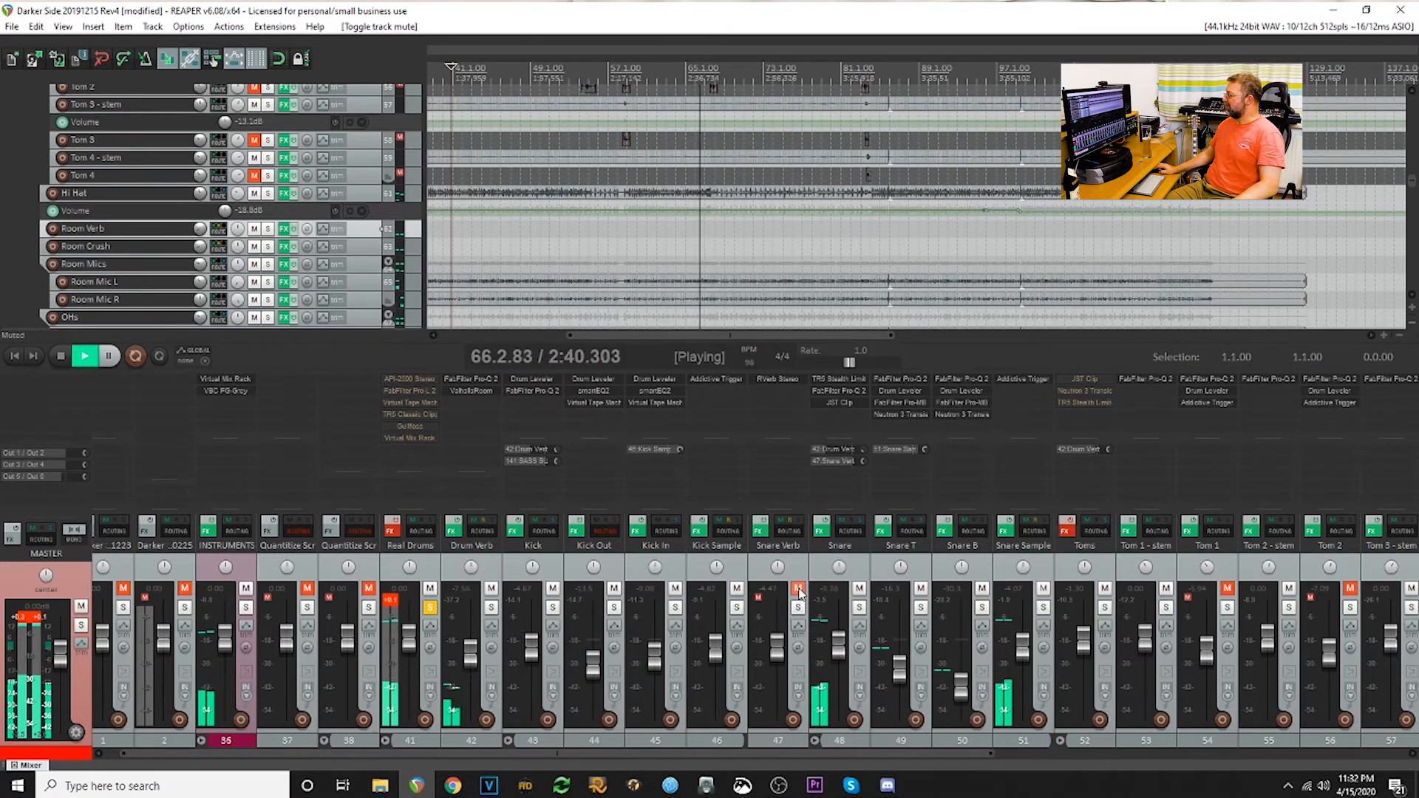
click(777, 379)
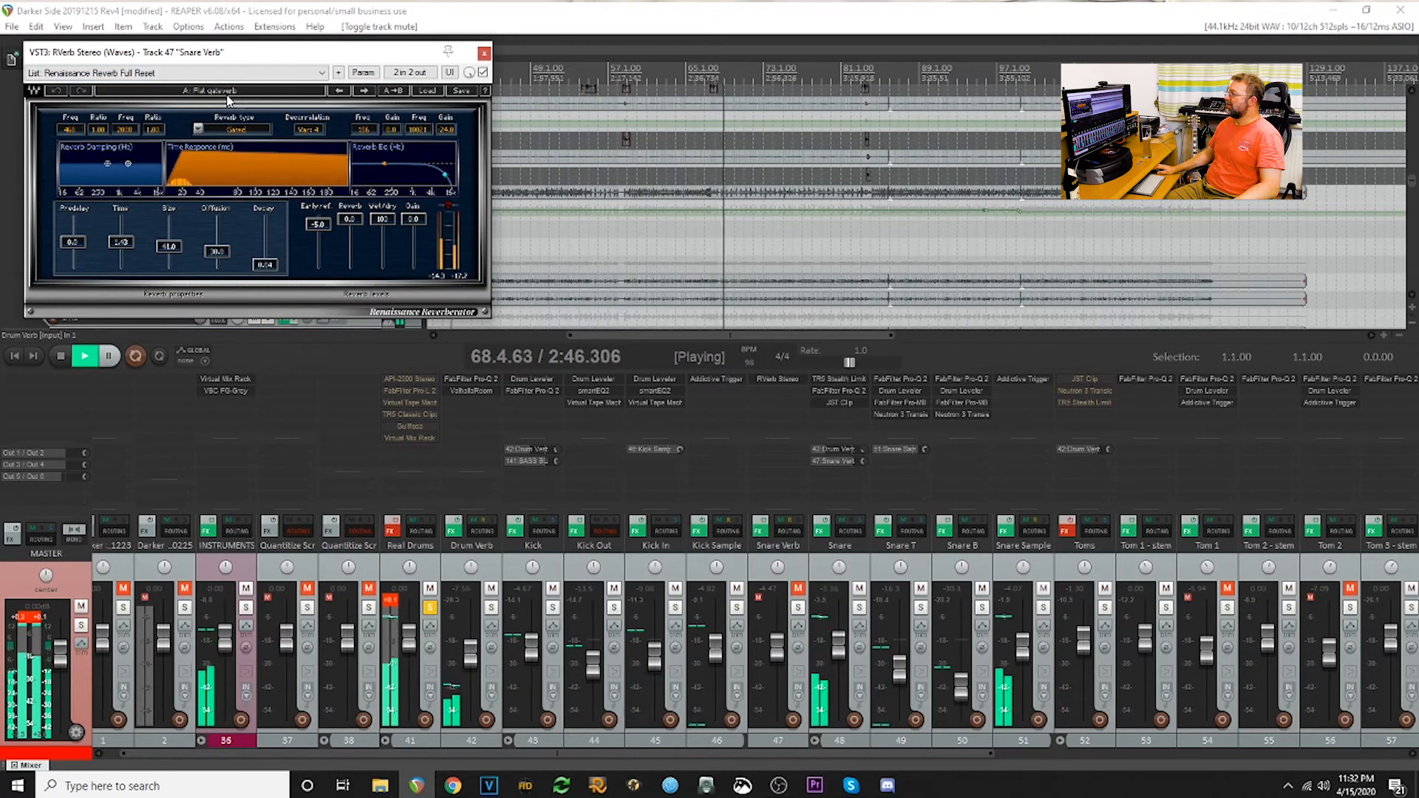
click(485, 54)
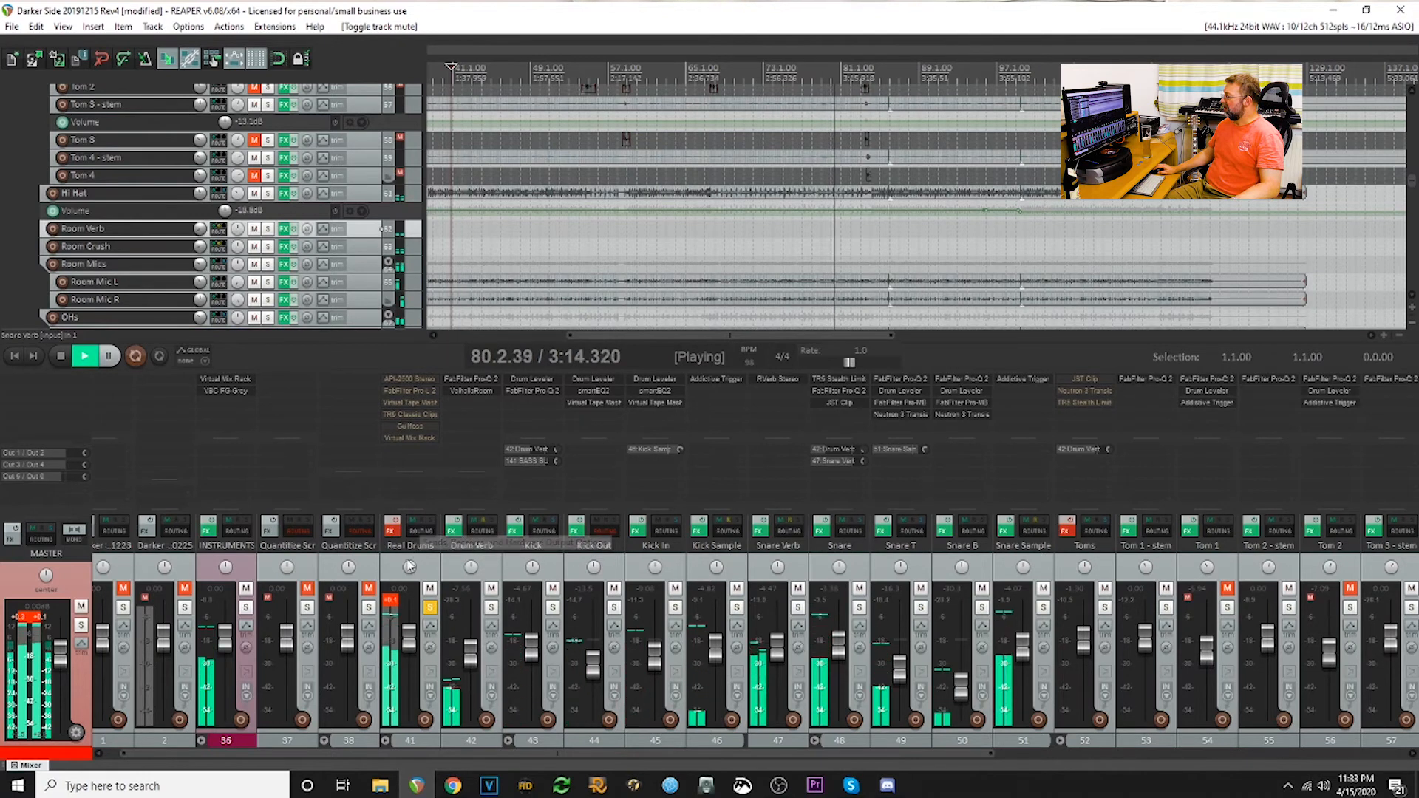
- Enable the Real Drums folder's effects and inspect its API-2500 compressor and FabFilter Pro-L 2 limiter
click(395, 524)
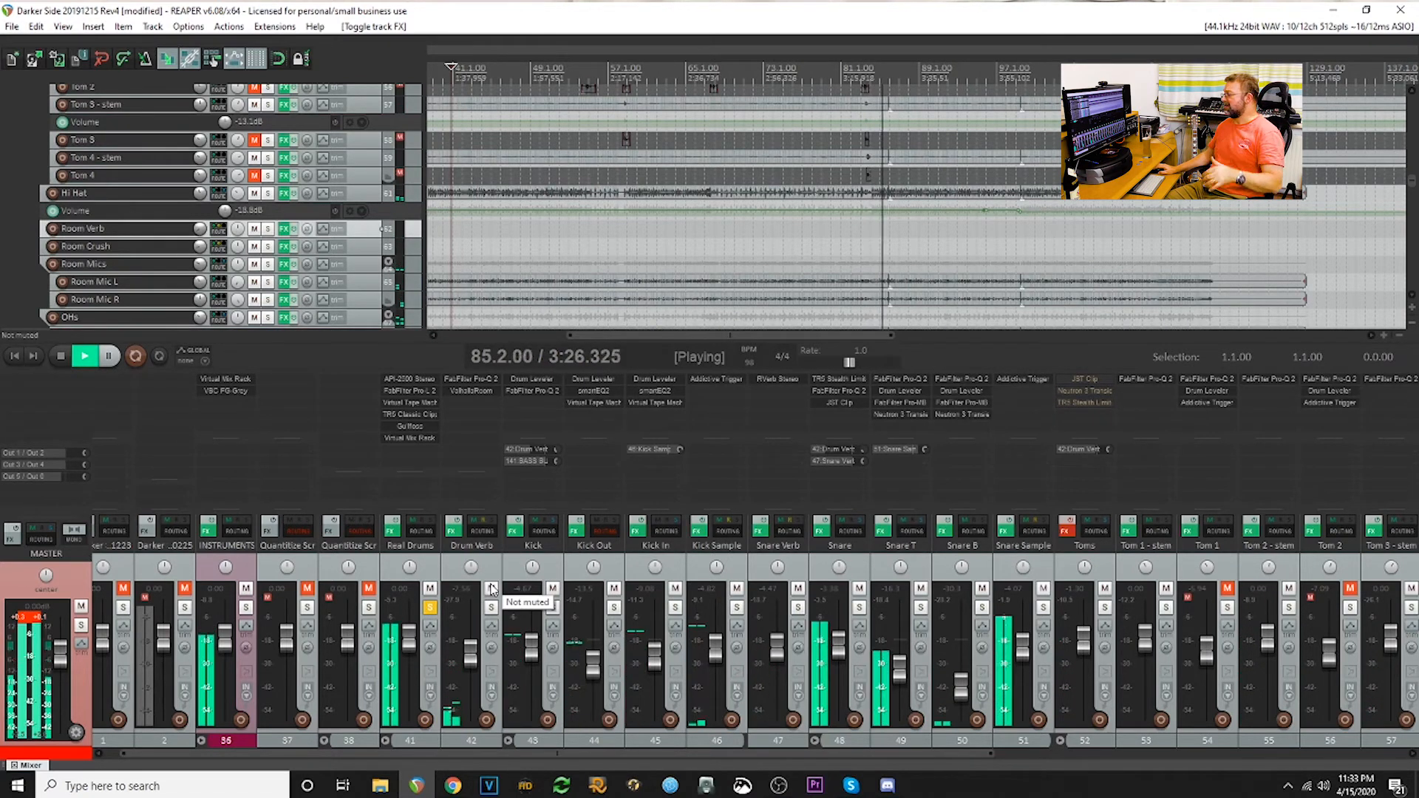
click(414, 379)
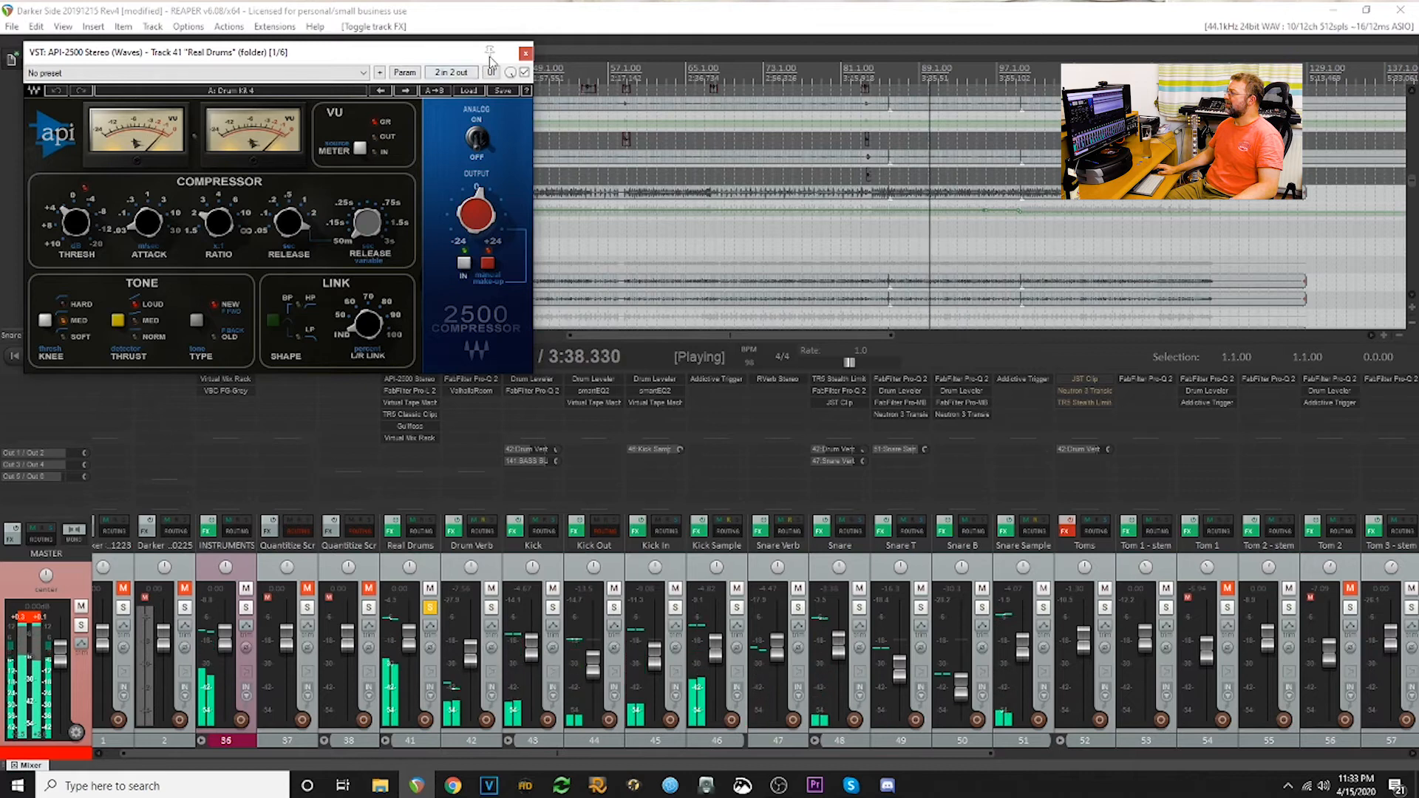
click(525, 53)
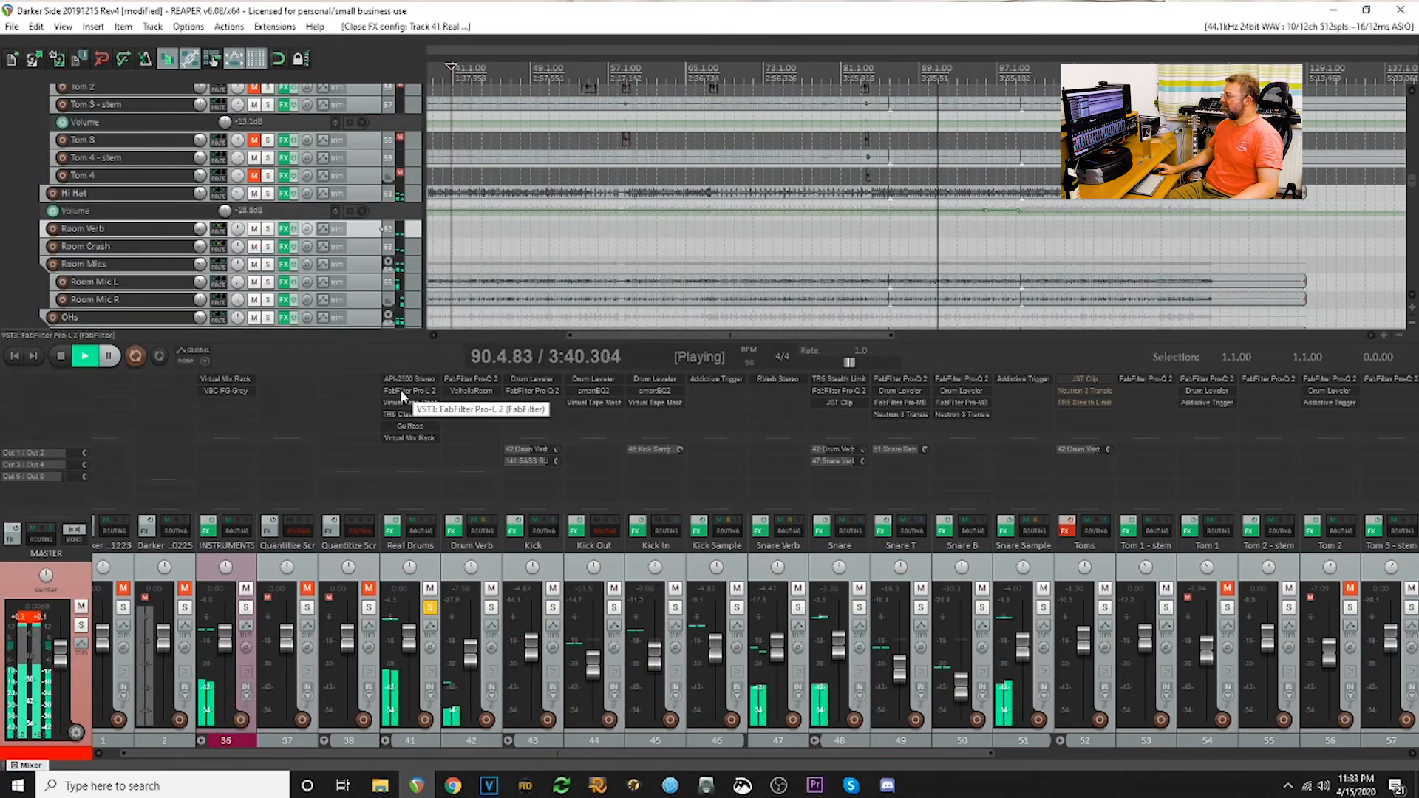
click(401, 389)
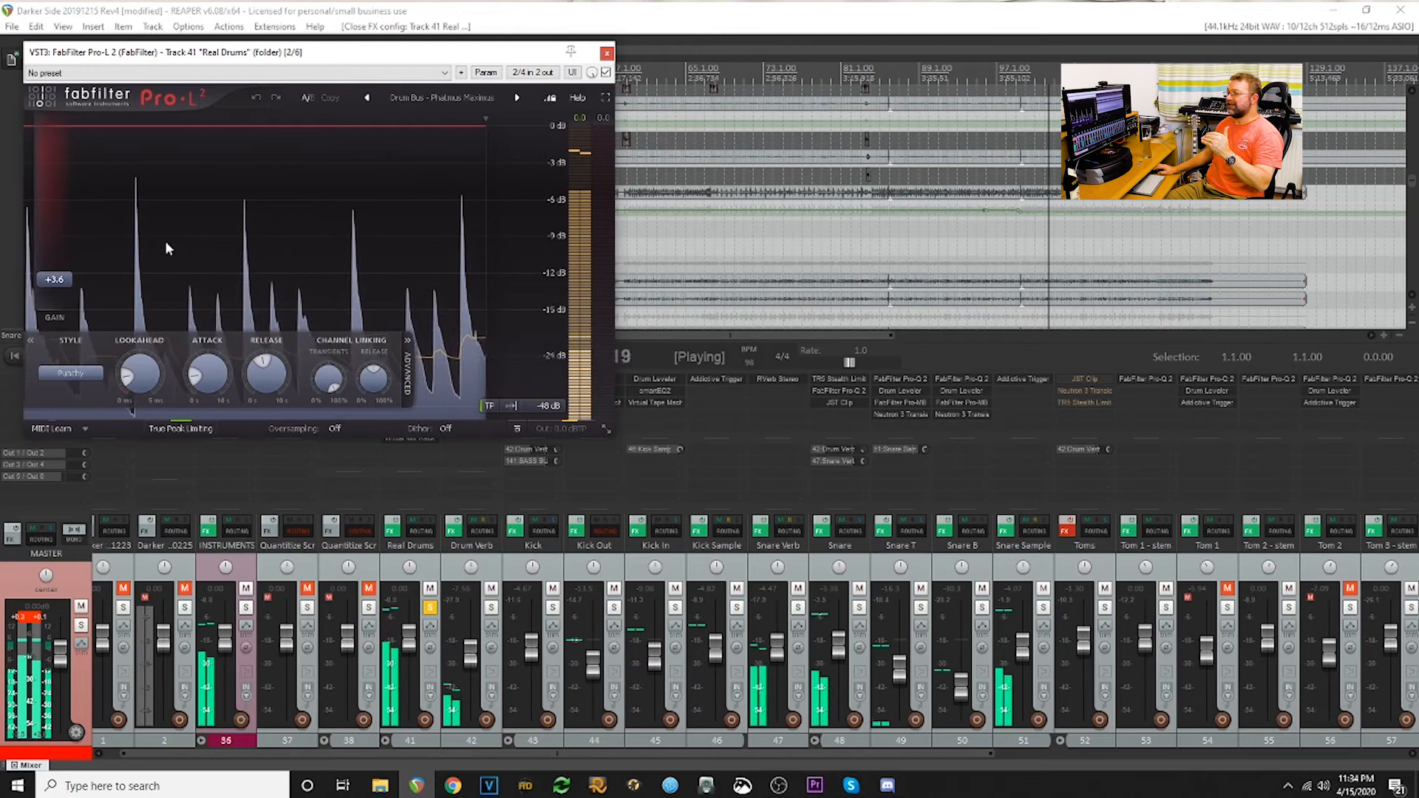
click(607, 53)
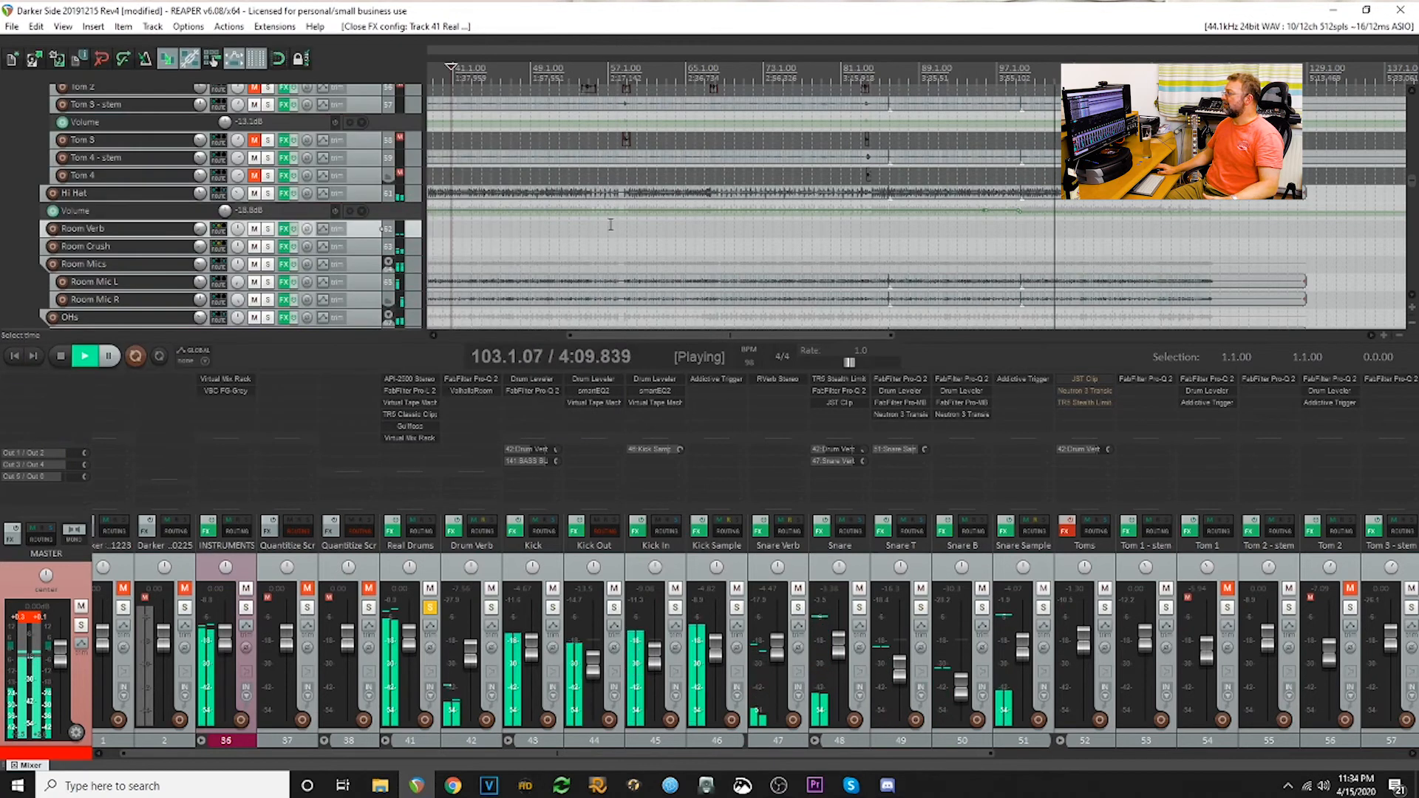
- Restart playback around bar 40 and inspect the Virtual Tape Machines settings on the Real Drums folder
click(446, 235)
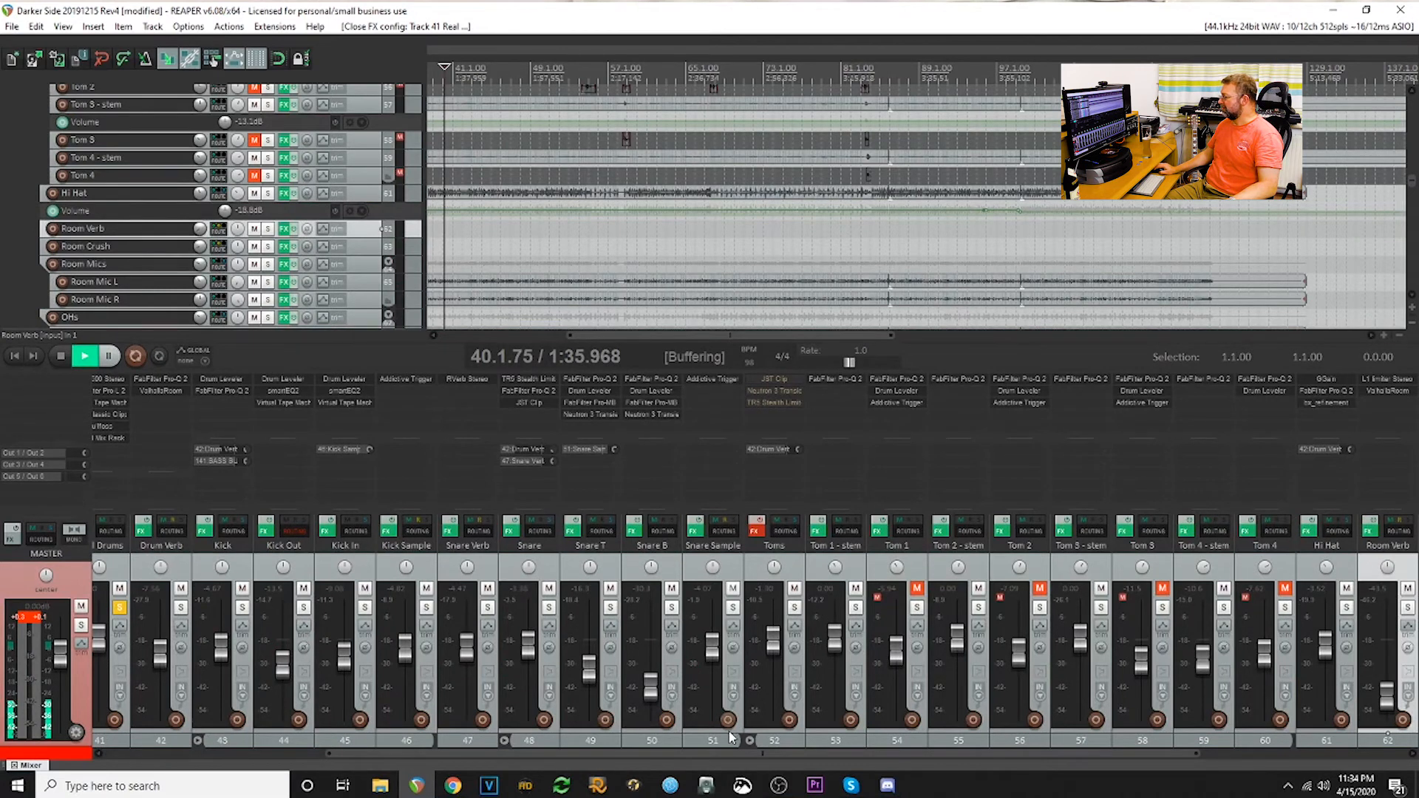
drag(728, 752, 577, 754)
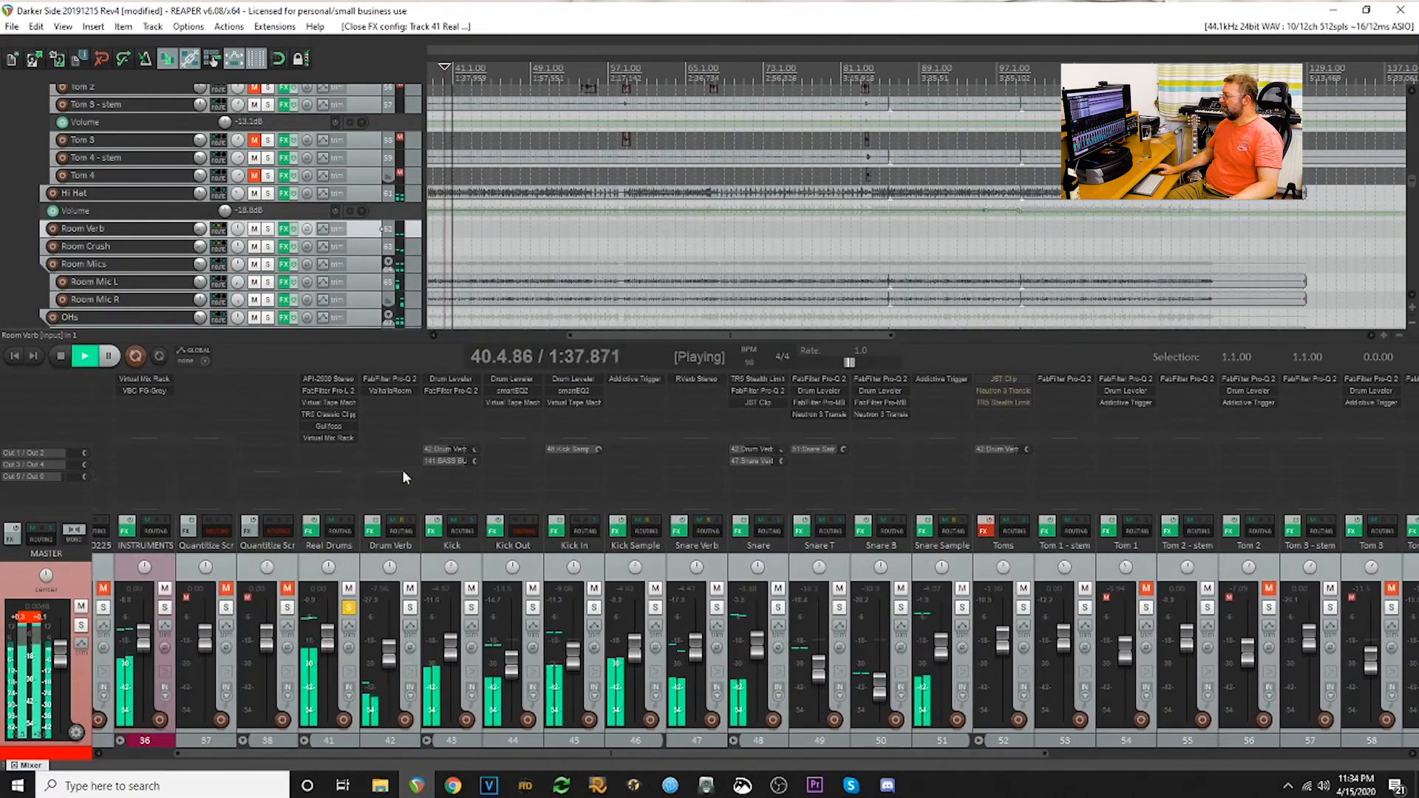
click(322, 400)
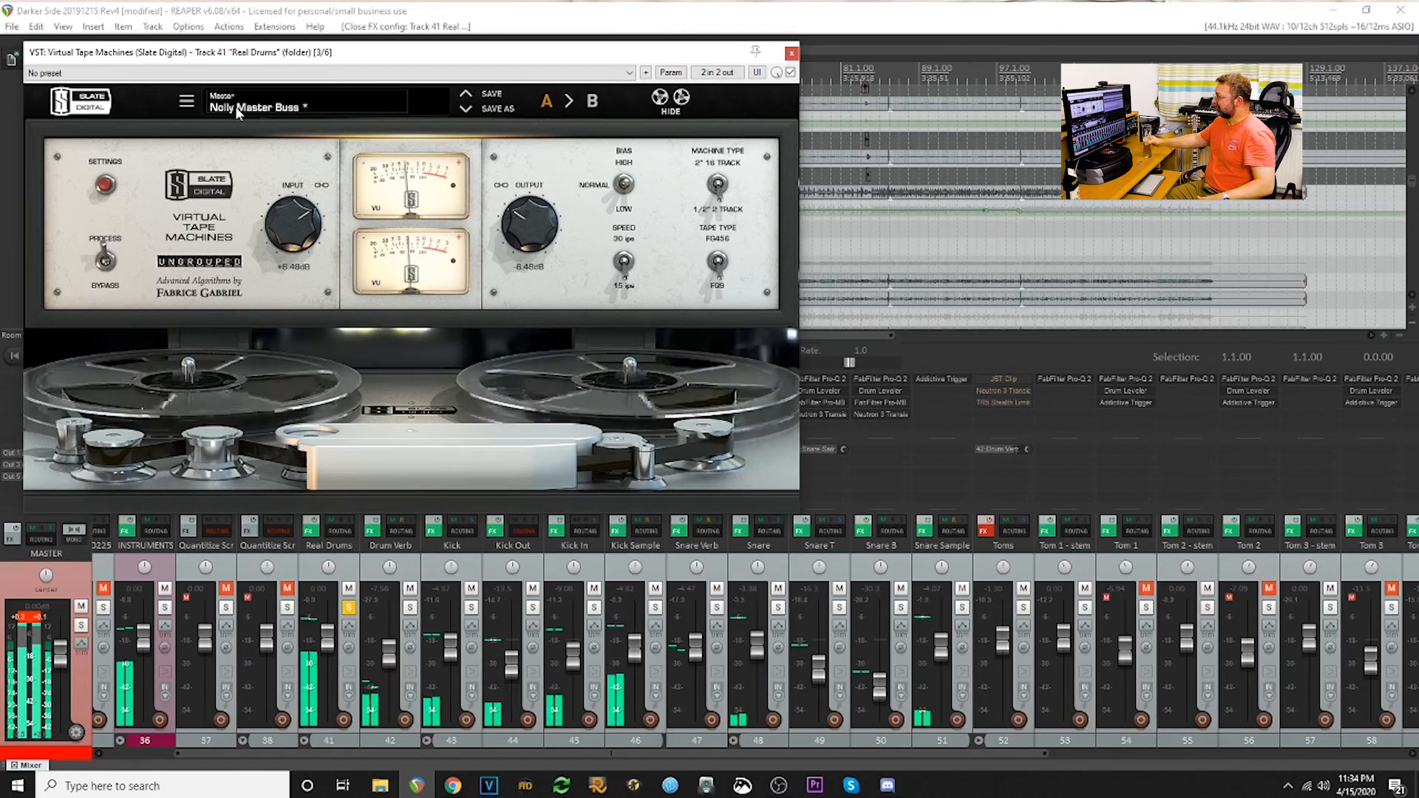
click(790, 53)
- Inspect the TR5 Classic Clipper on the Real Drums folder and enable the Toms folder's effects
click(334, 414)
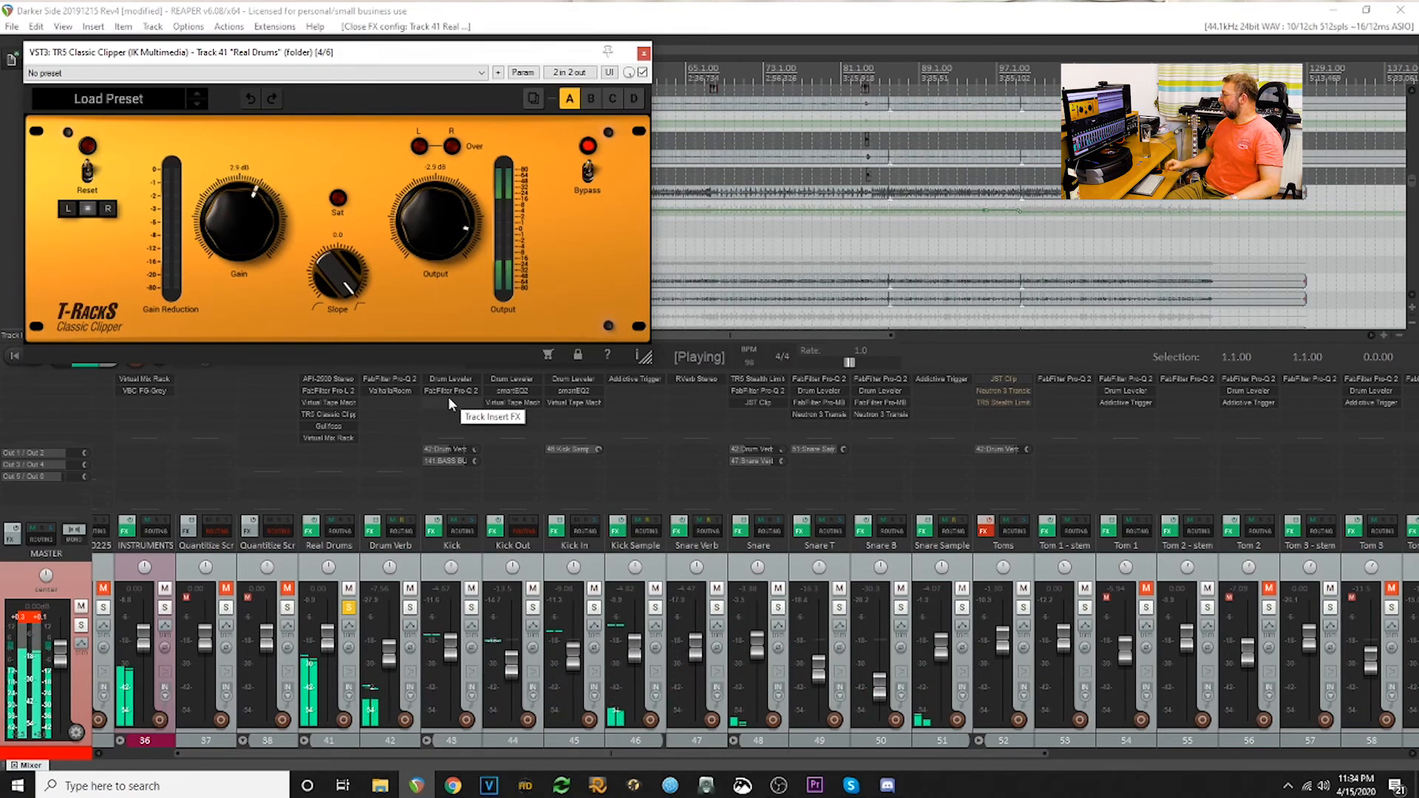
click(985, 530)
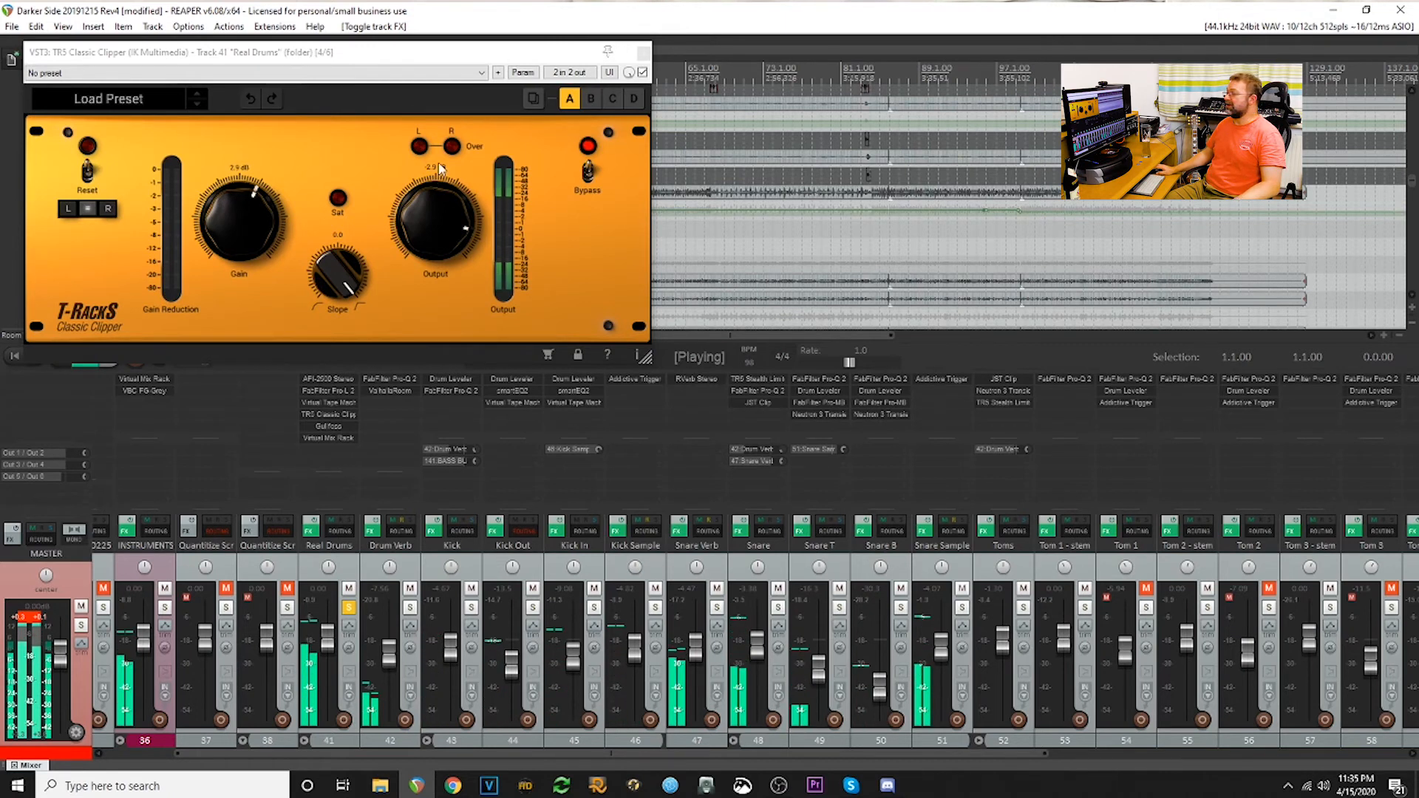
click(644, 53)
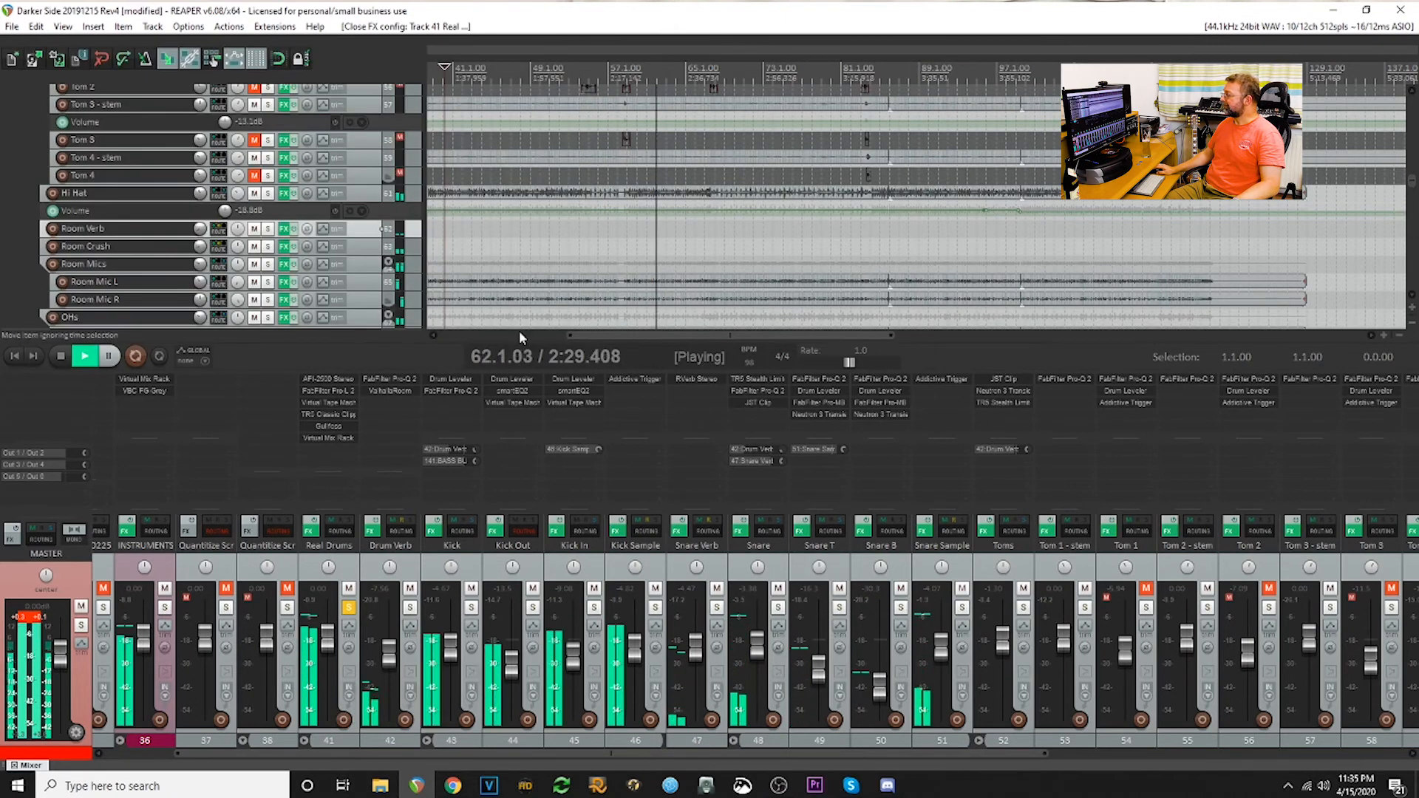
- Examine Gullfoss and the Virtual Mix Rack modules on the Real Drums folder, and reset the master meter's peak indicators
click(330, 426)
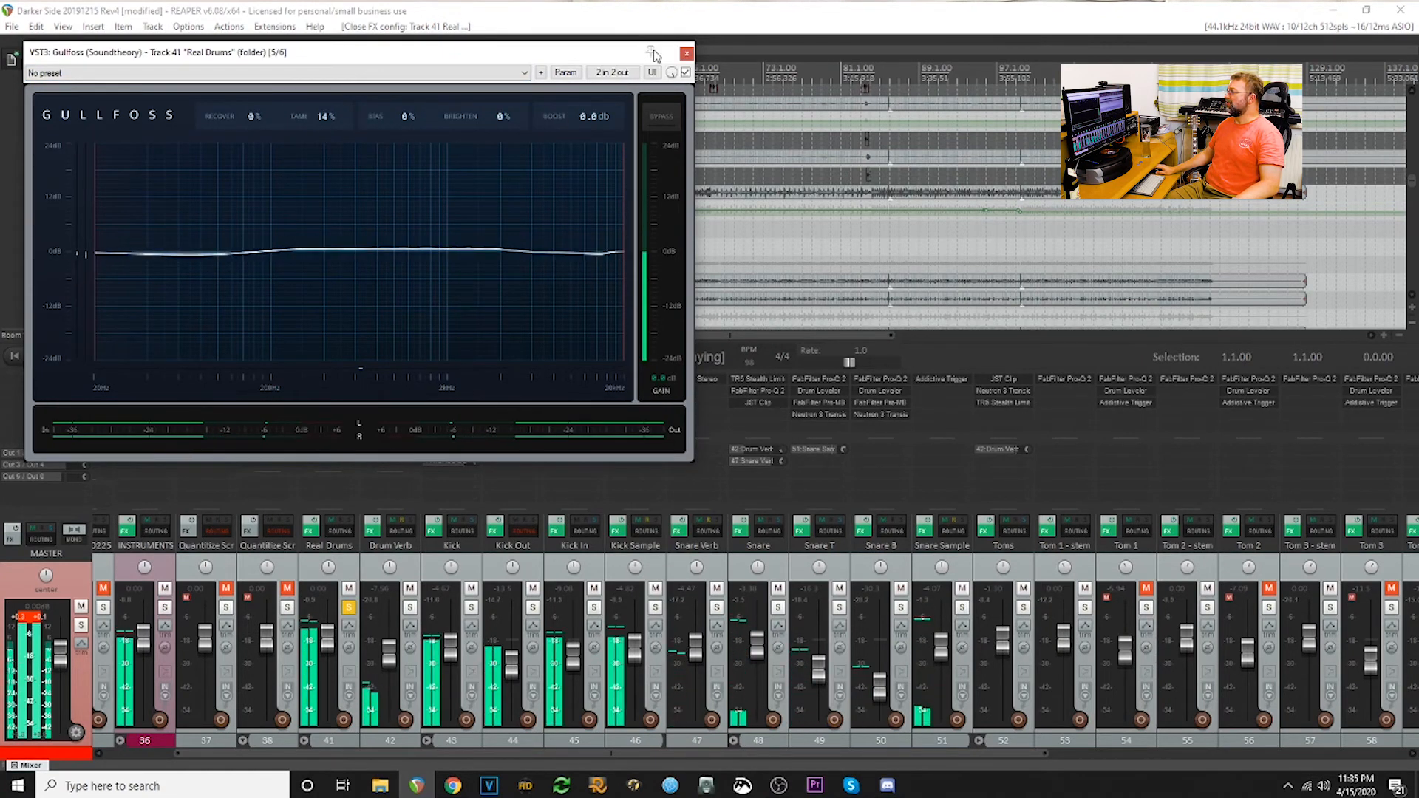
click(684, 55)
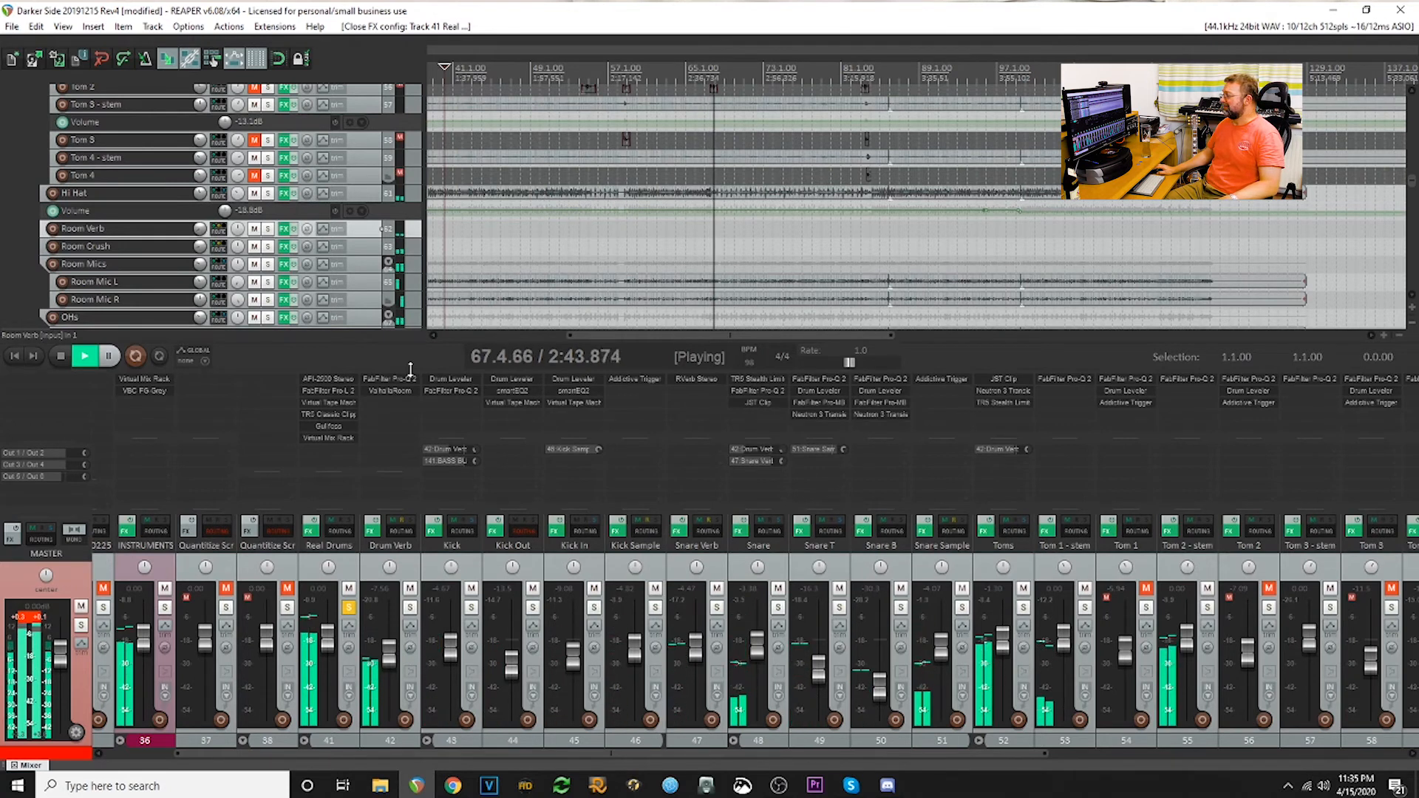
click(31, 625)
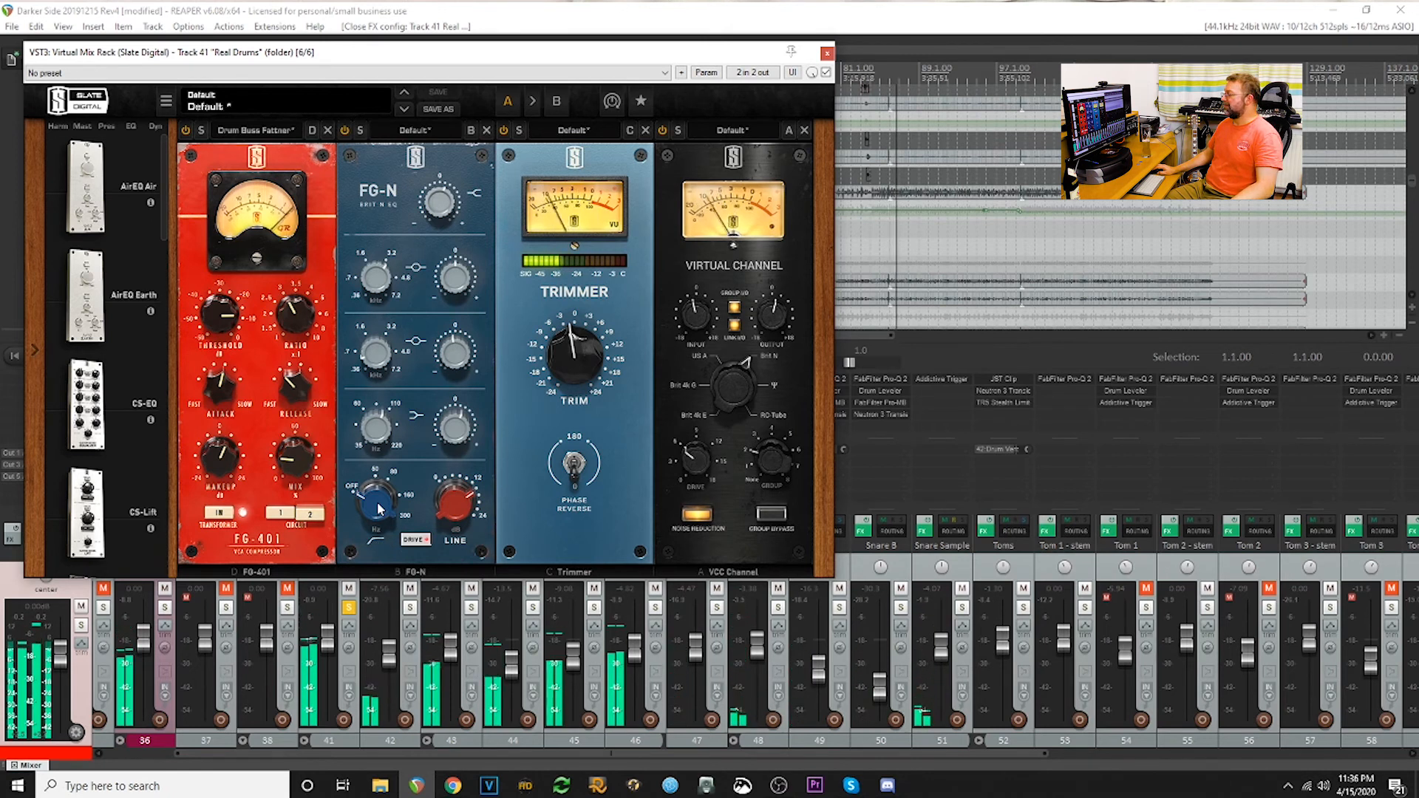
mouse_move(571, 364)
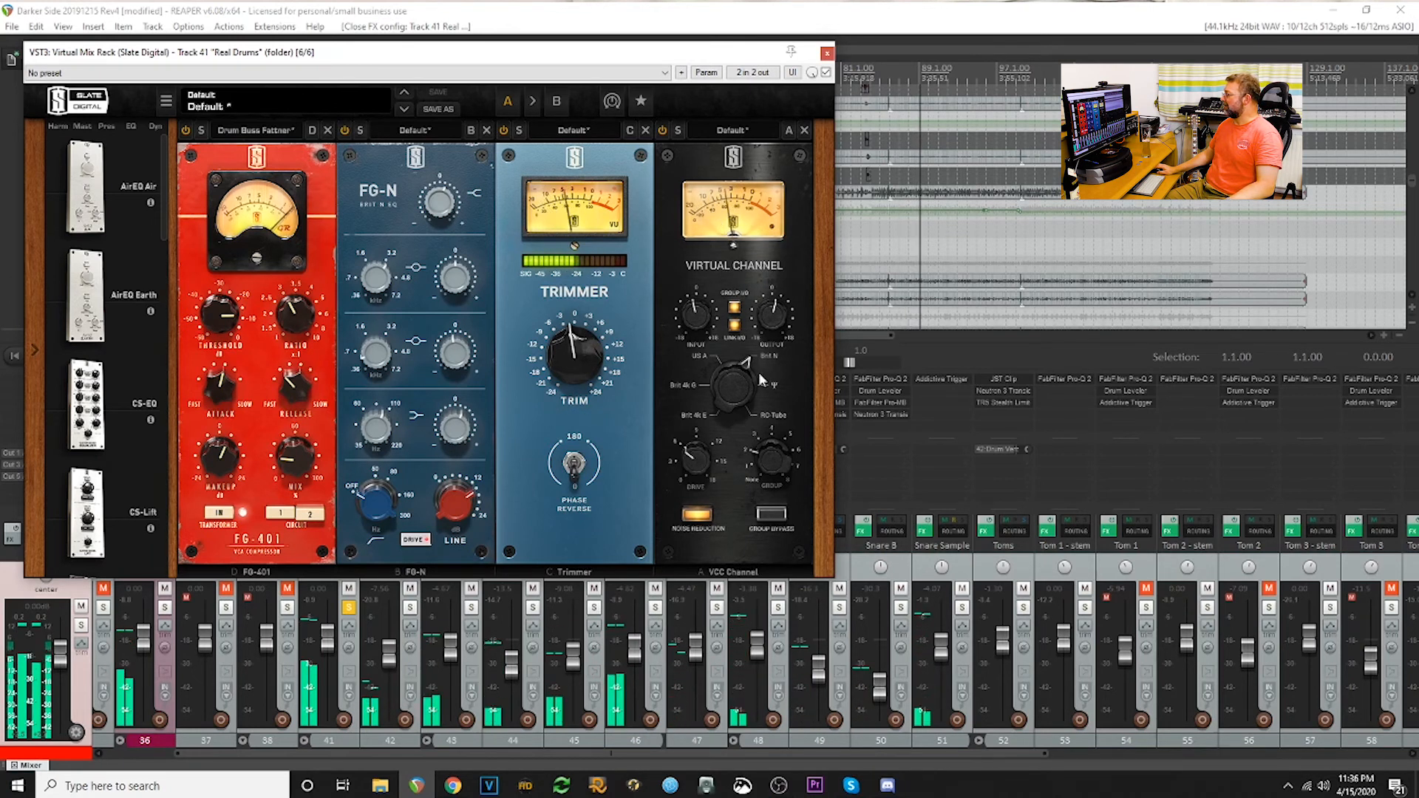
click(826, 54)
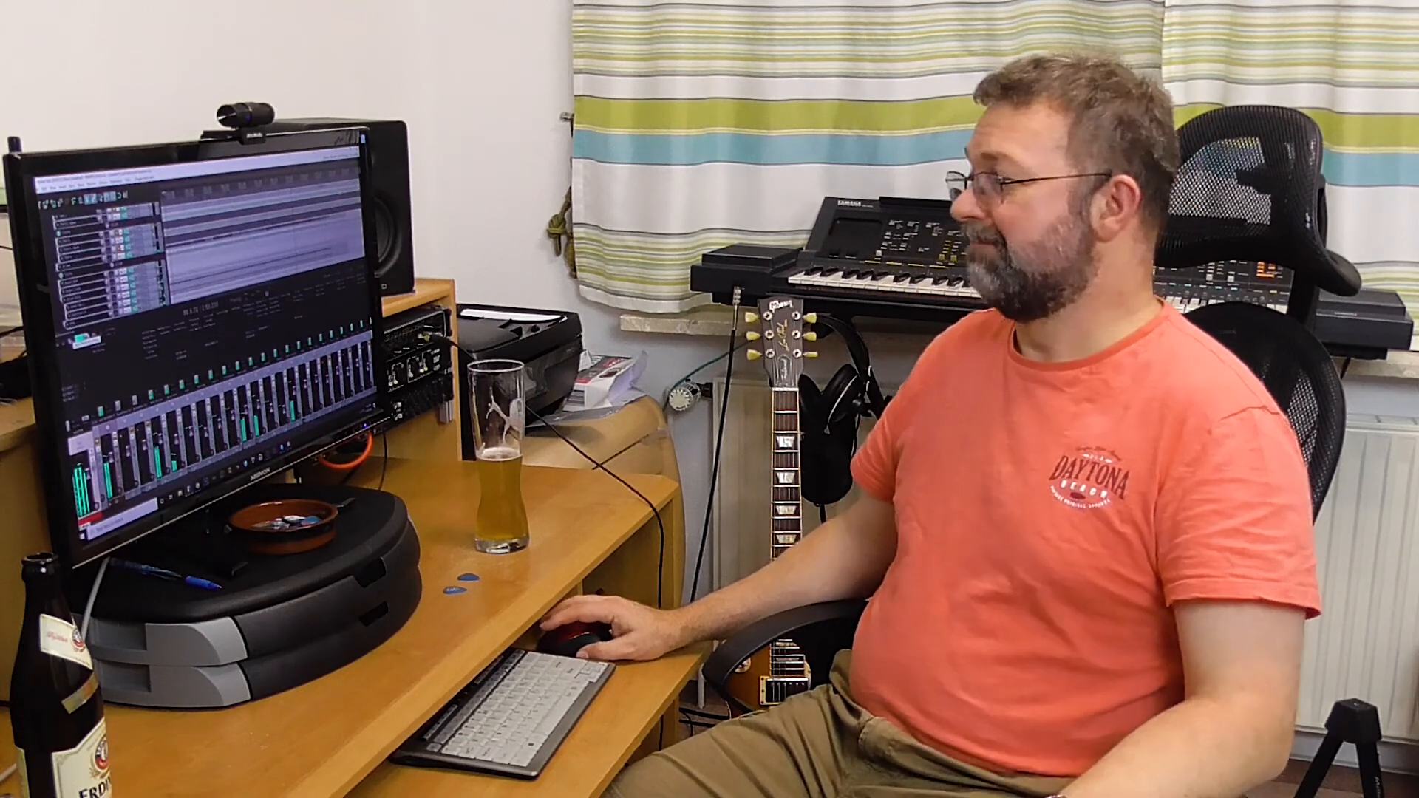
click(82, 338)
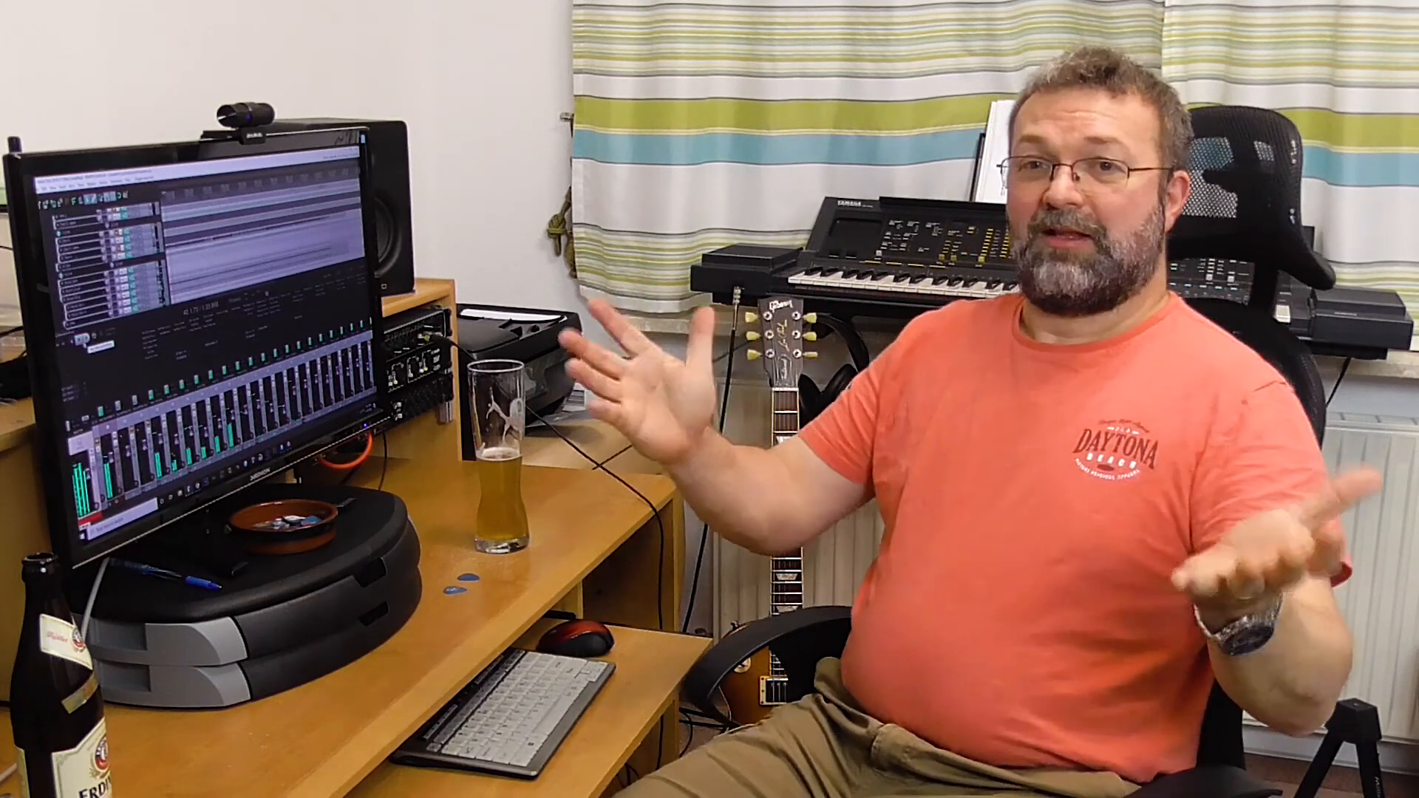